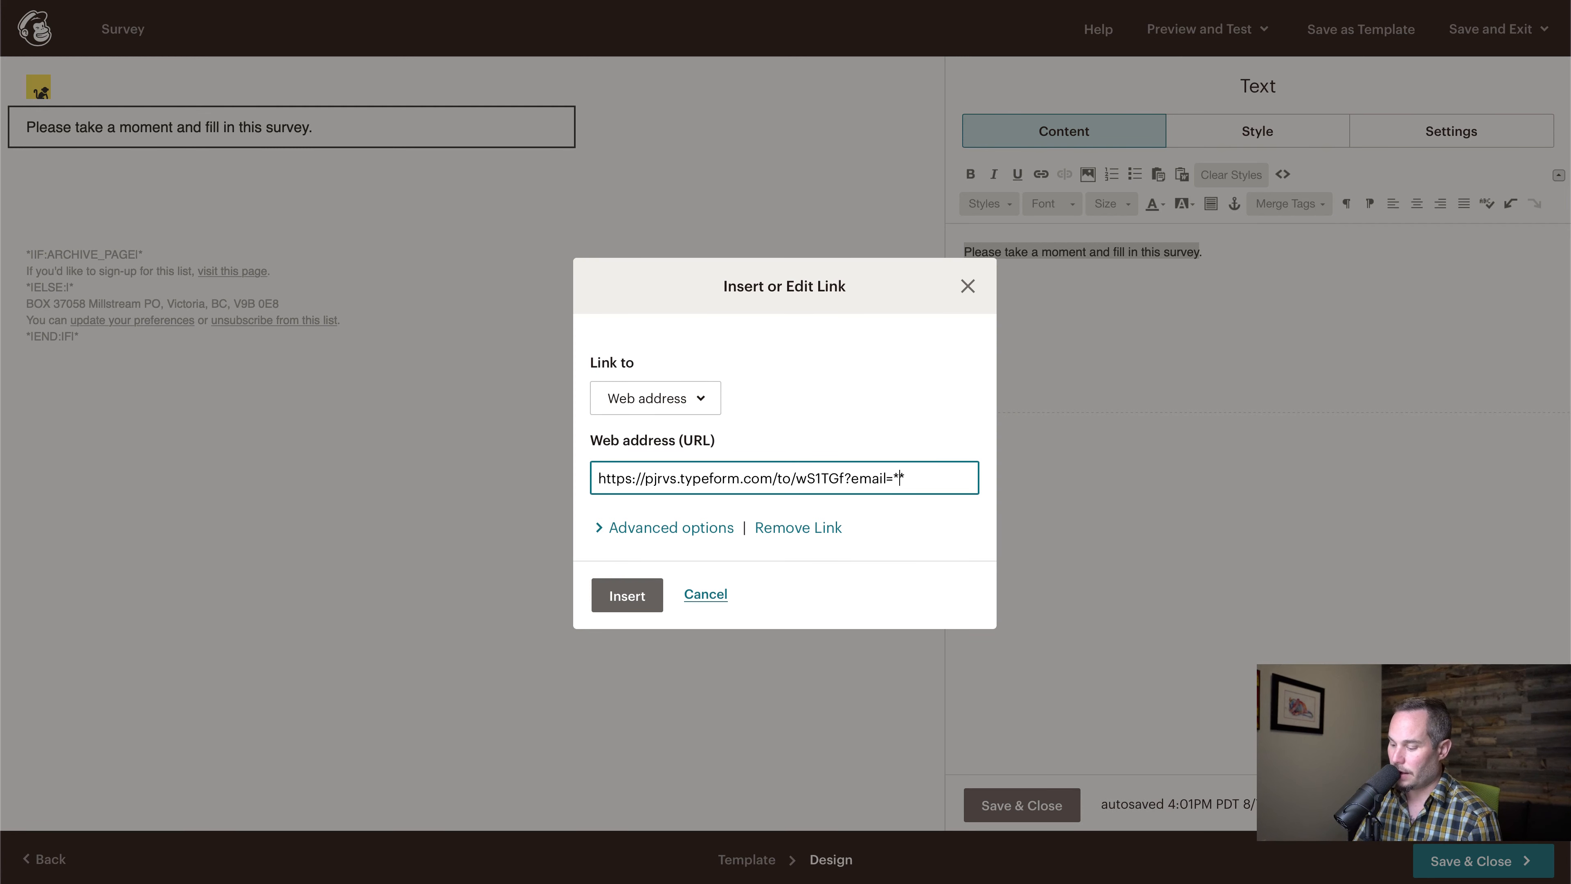
# Complete the survey link's email parameter with the *|EMAIL|* merge tag, insert the link and save the text block
pyautogui.write('|EMAIL|')
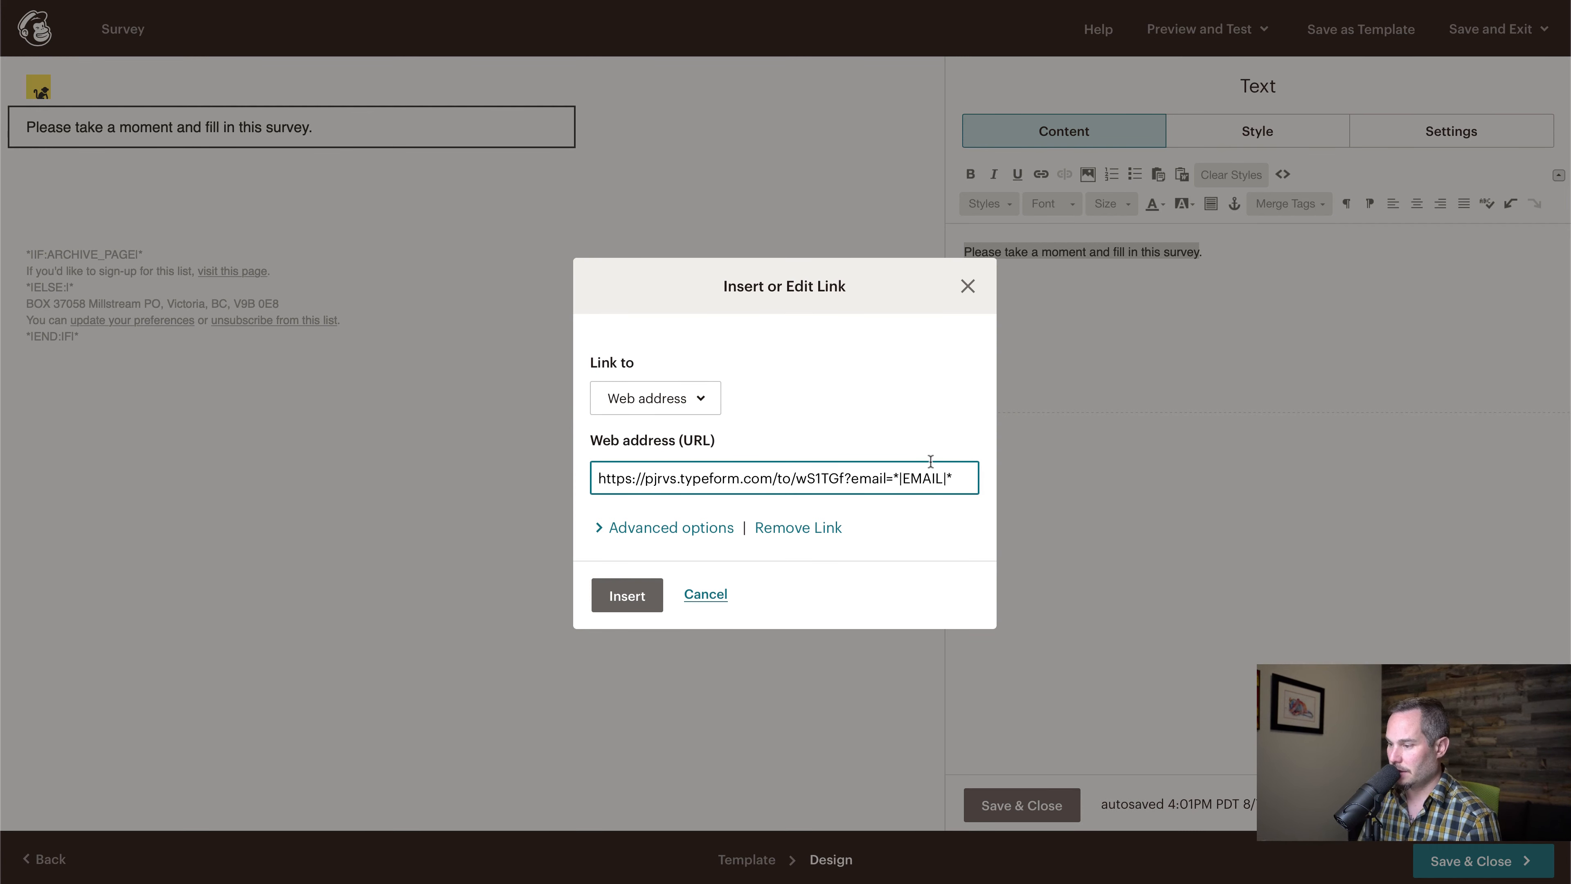
pyautogui.press('Return')
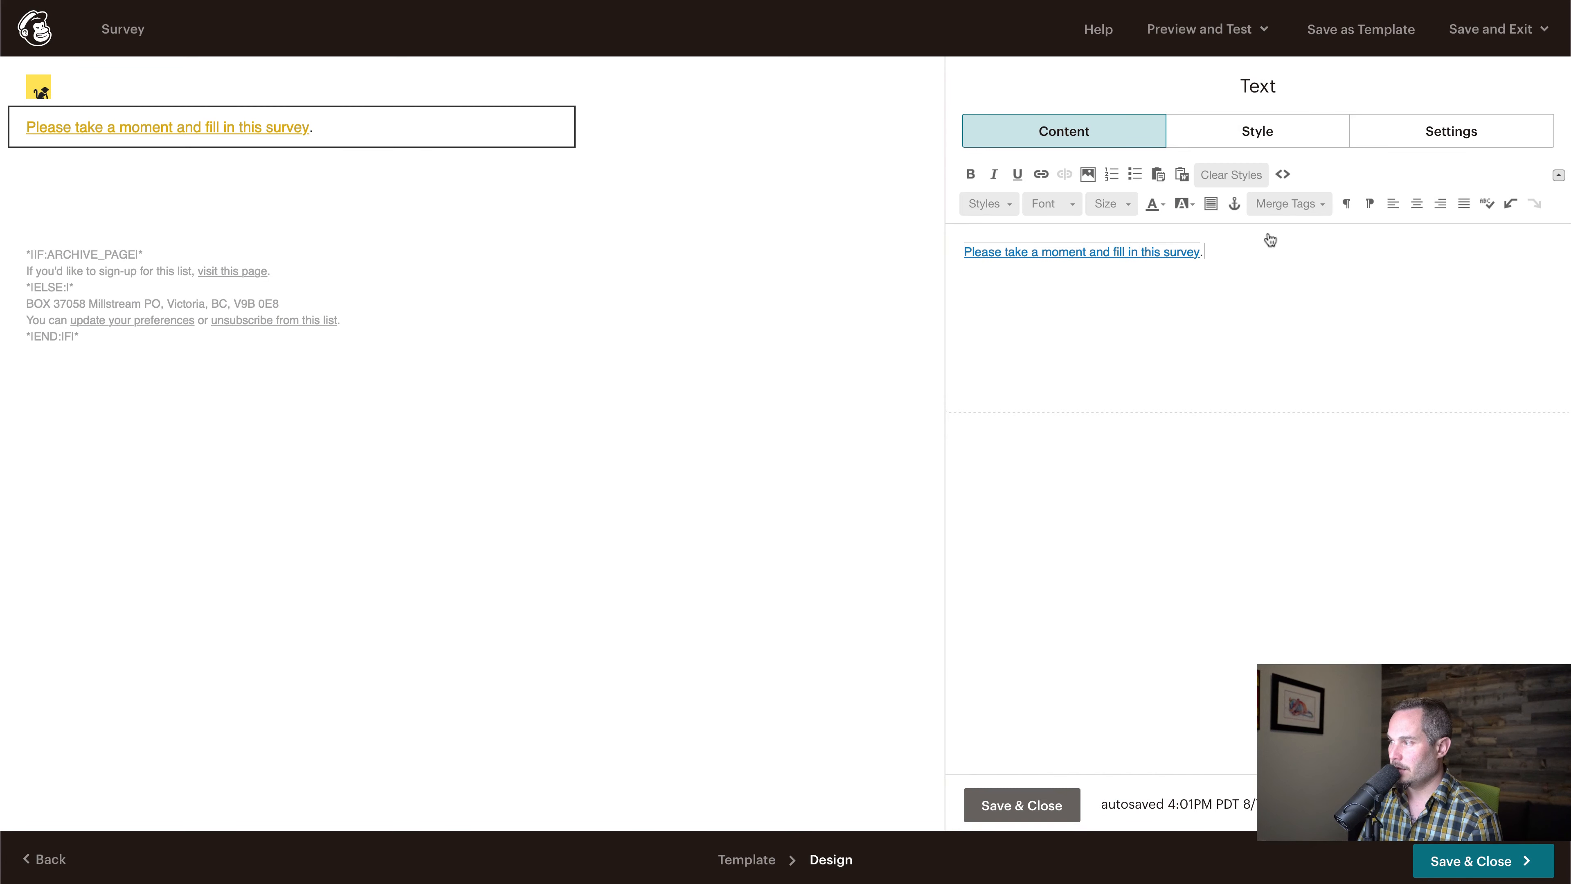
pyautogui.click(1050, 803)
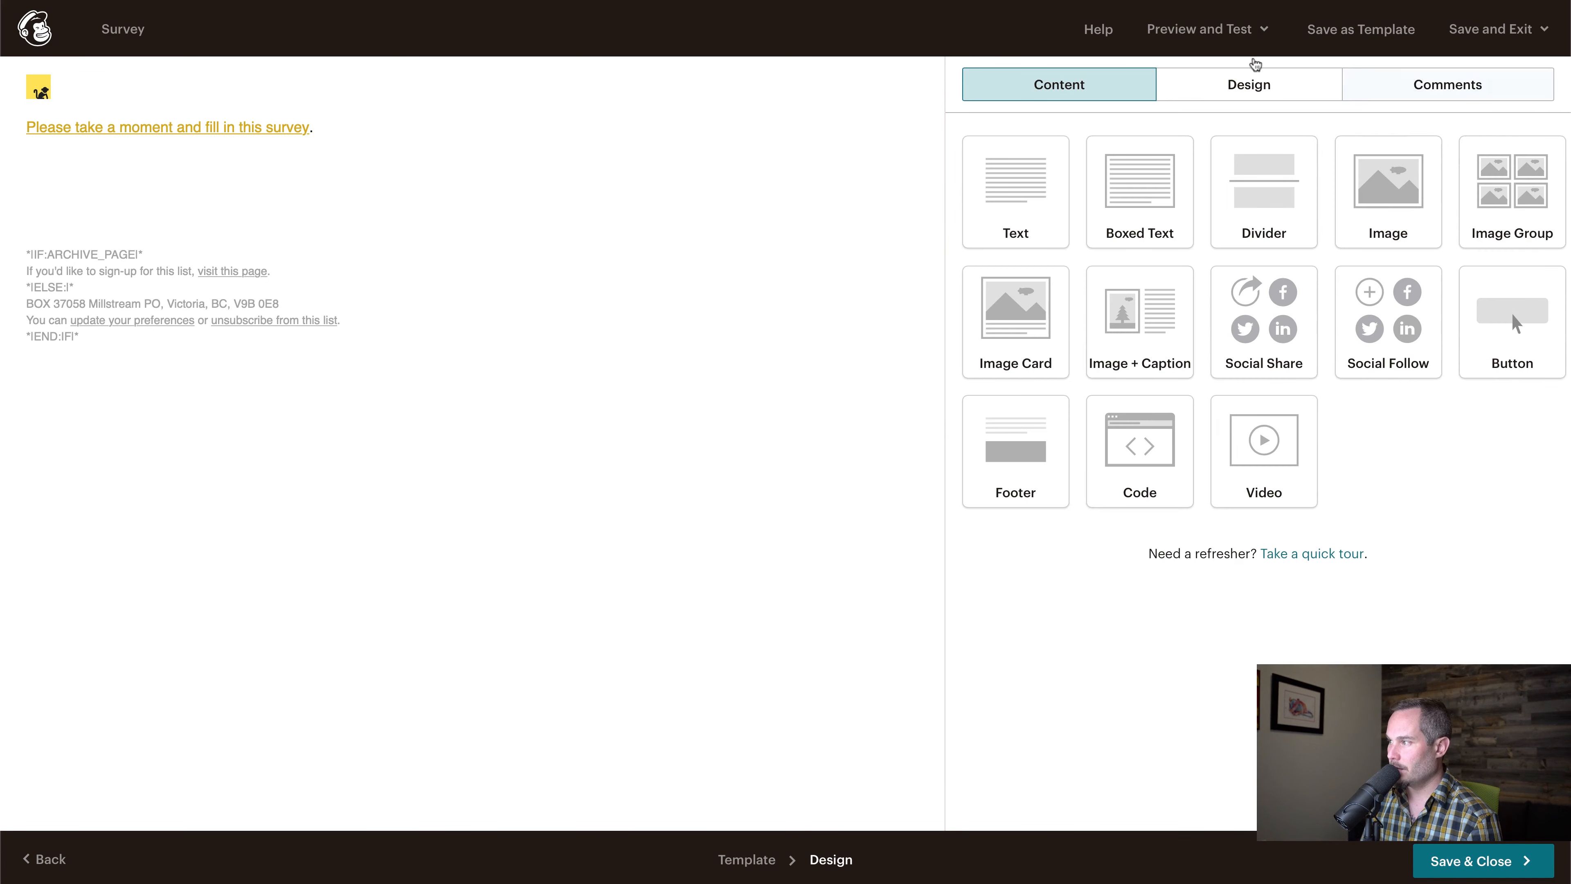
# Open the Survey template in preview mode with live merge tag info enabled
pyautogui.click(1206, 29)
pyautogui.click(1154, 80)
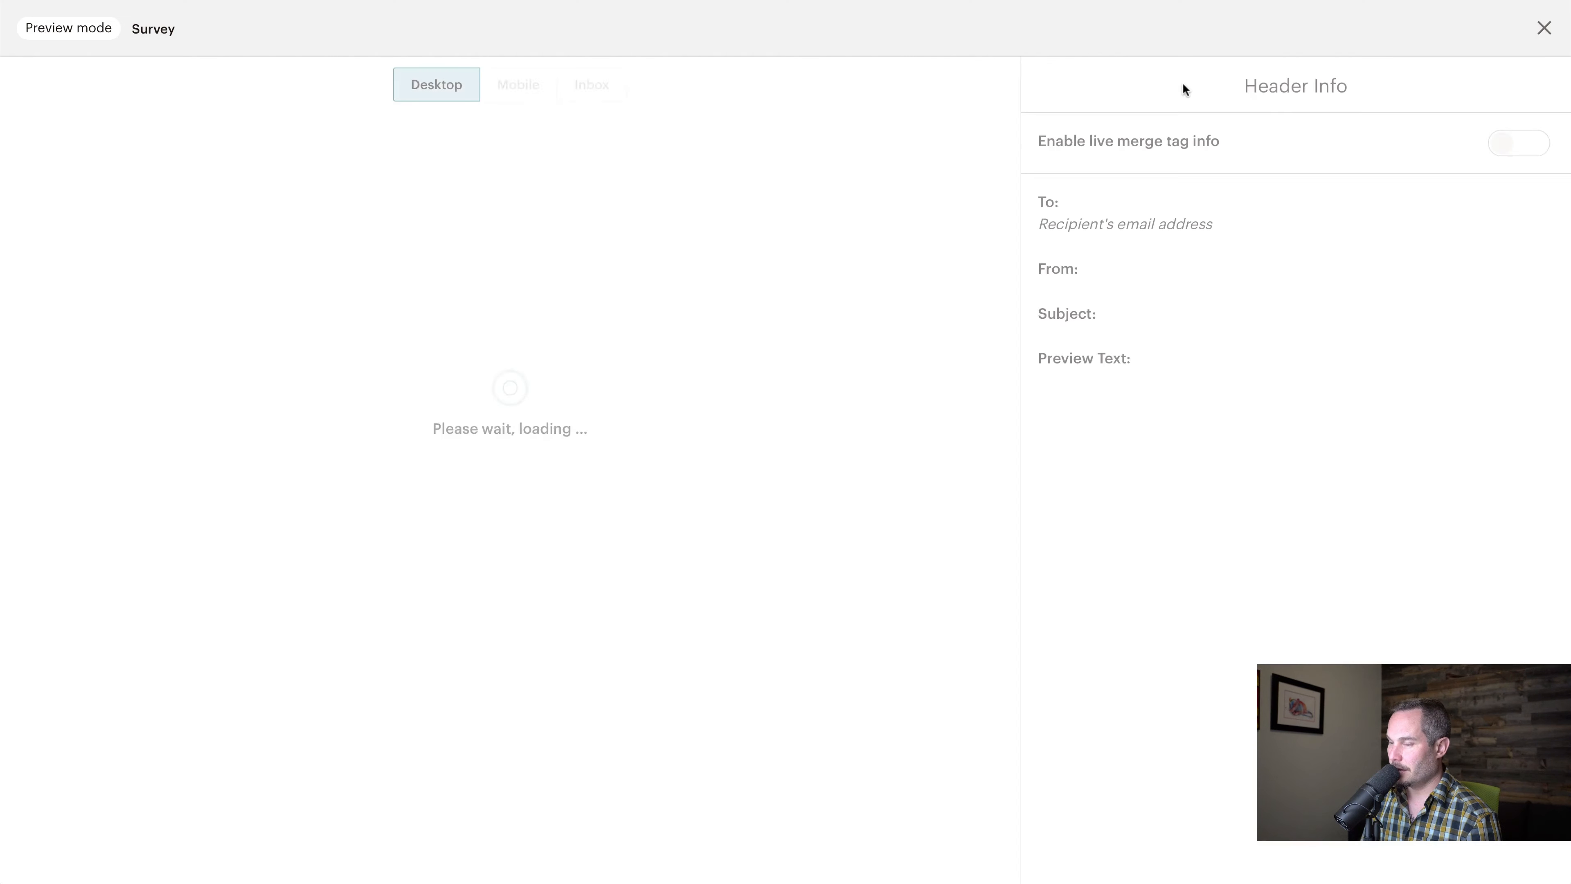
pyautogui.click(1525, 151)
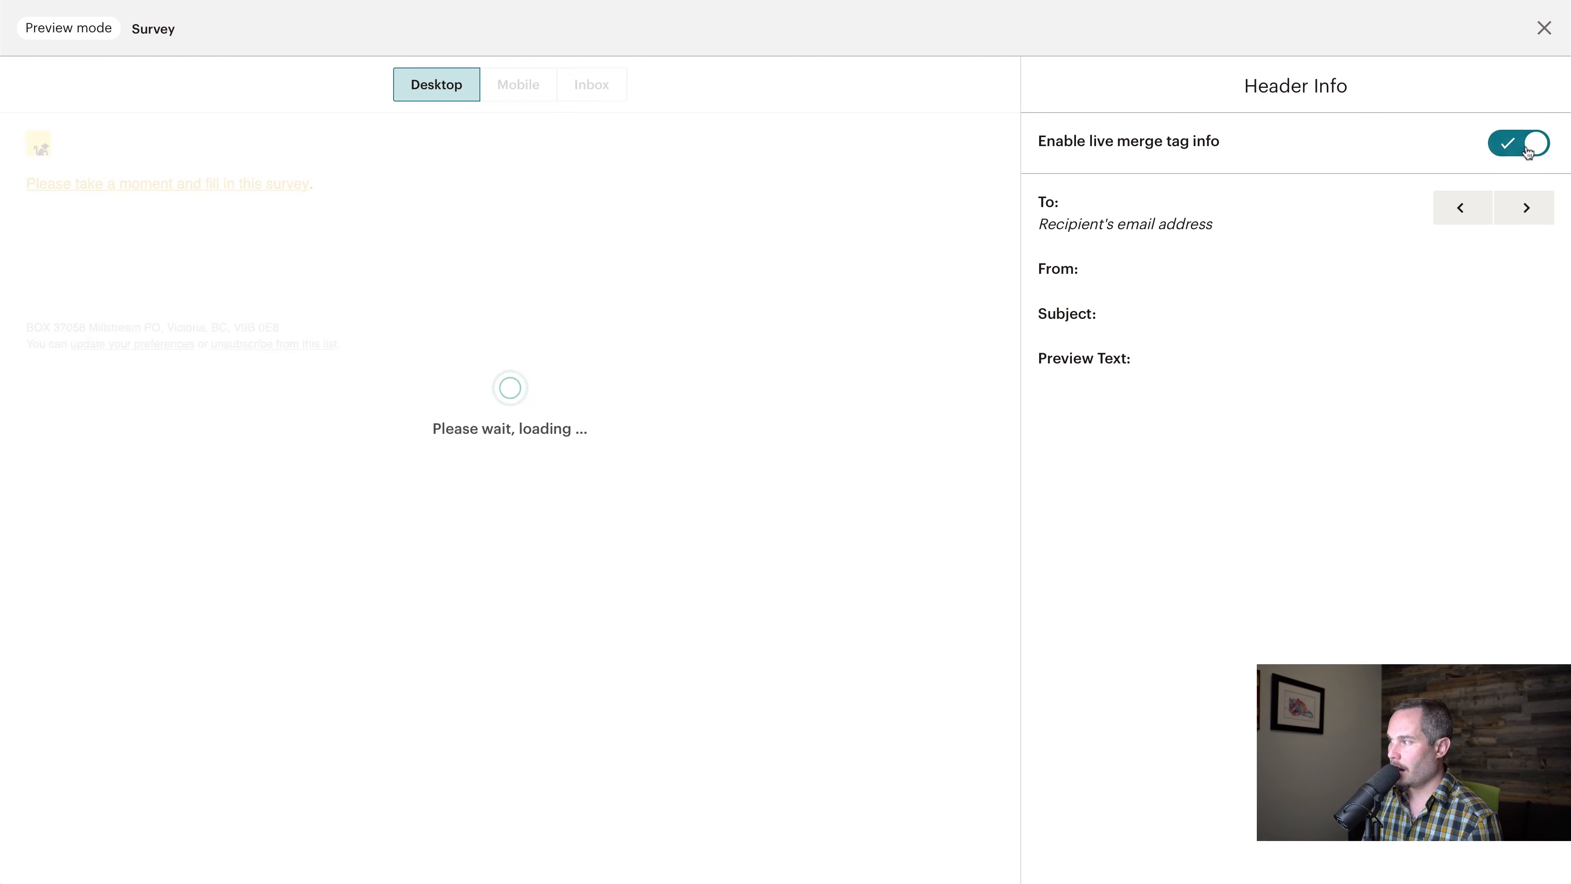
# Copy the survey link from the preview, open it in a new browser tab and inspect the email value in its address
pyautogui.rightClick(269, 181)
pyautogui.click(342, 301)
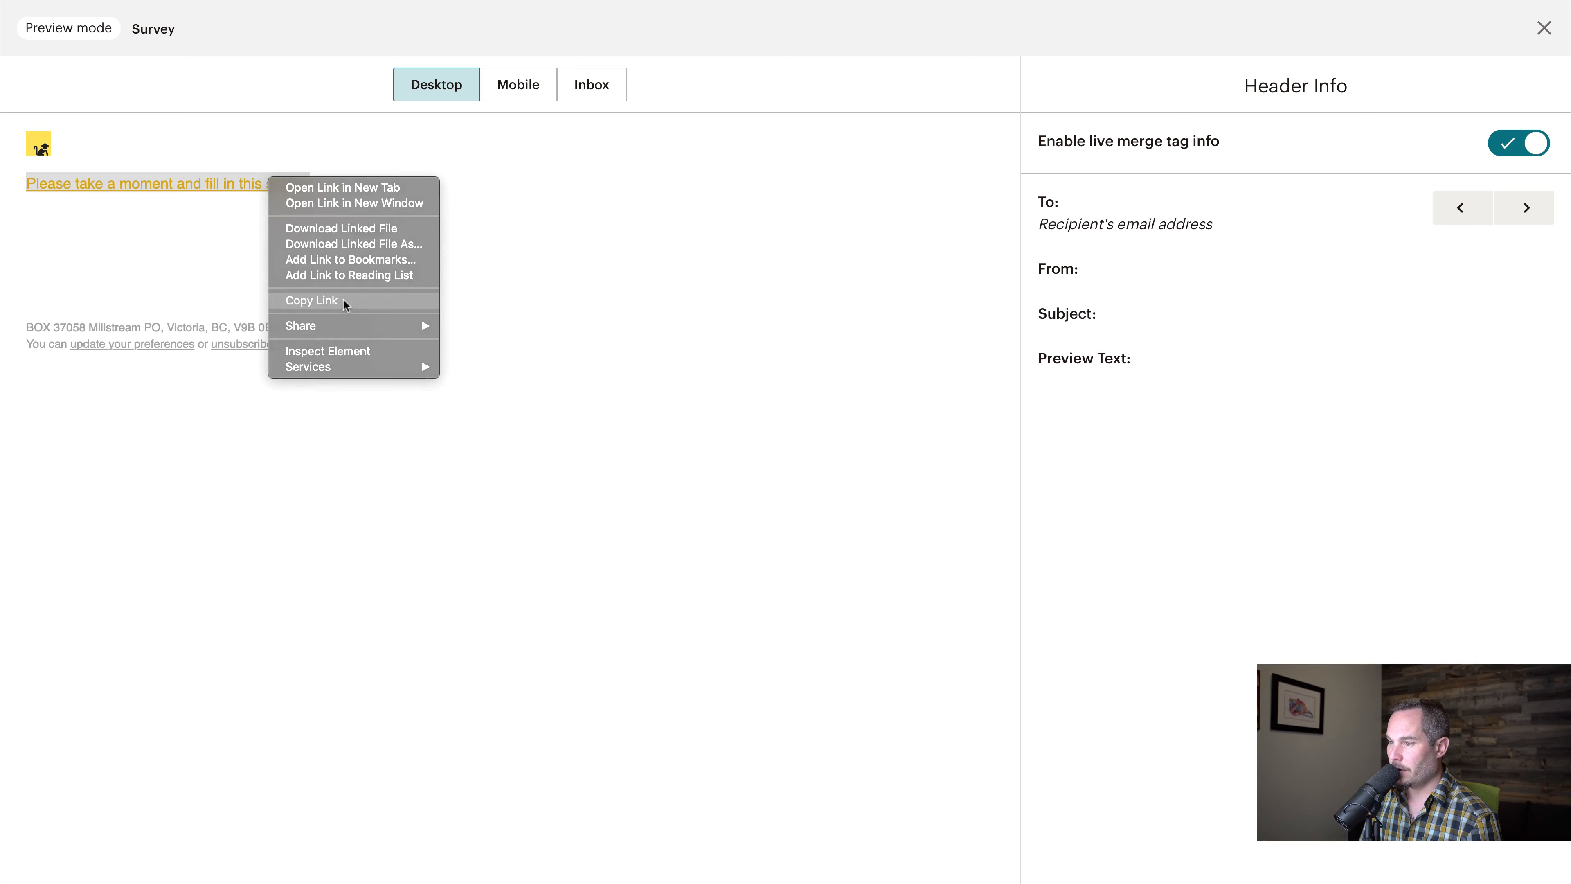
pyautogui.press('super+t')
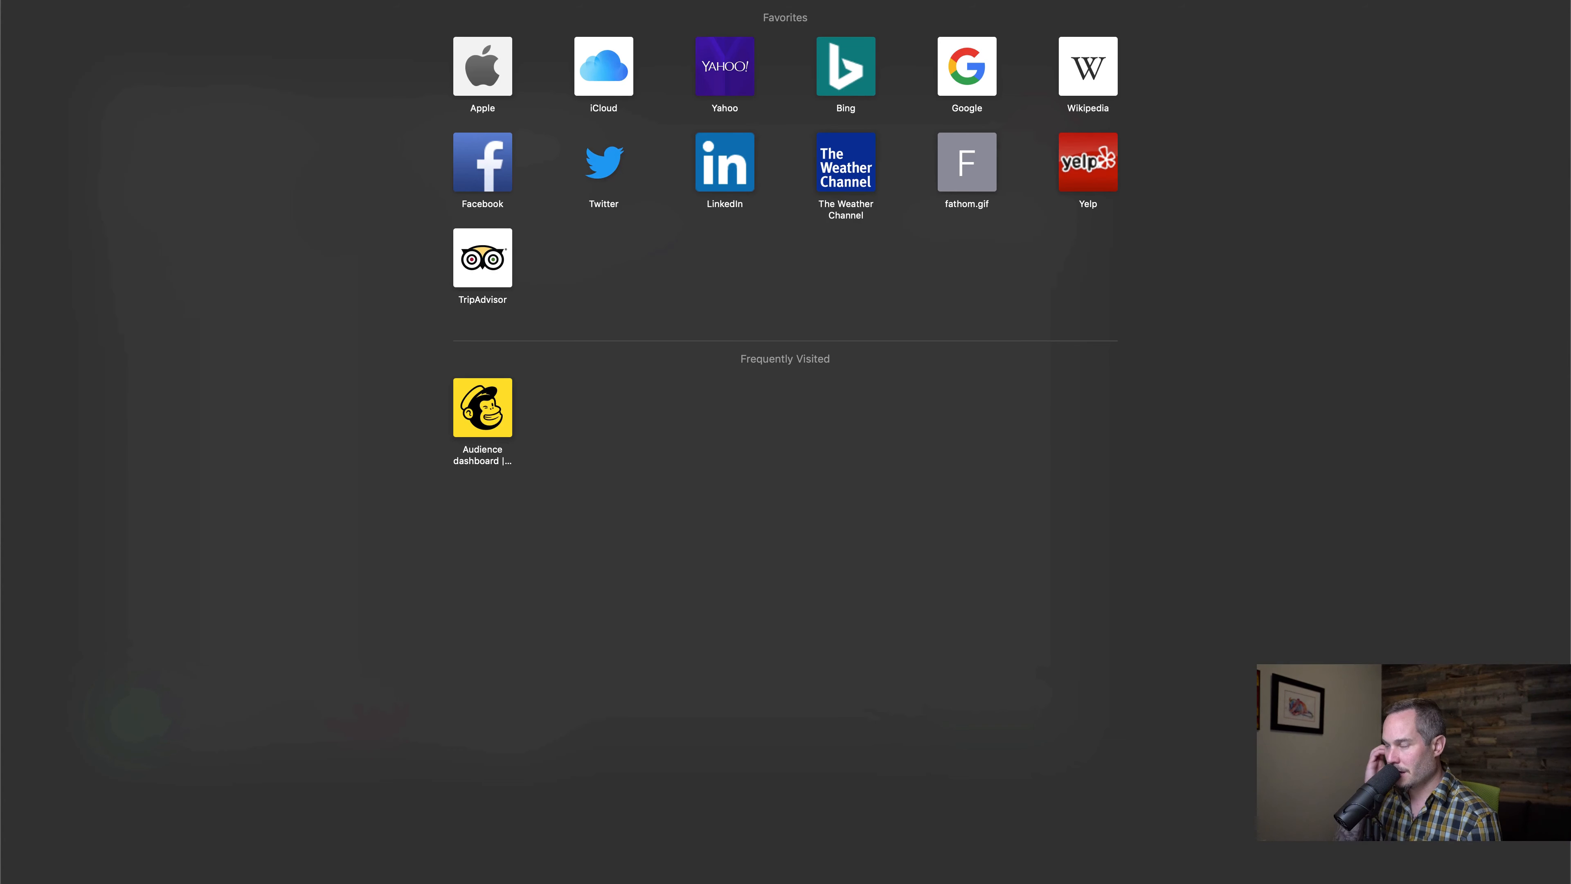
pyautogui.press('super+v')
pyautogui.press('Return')
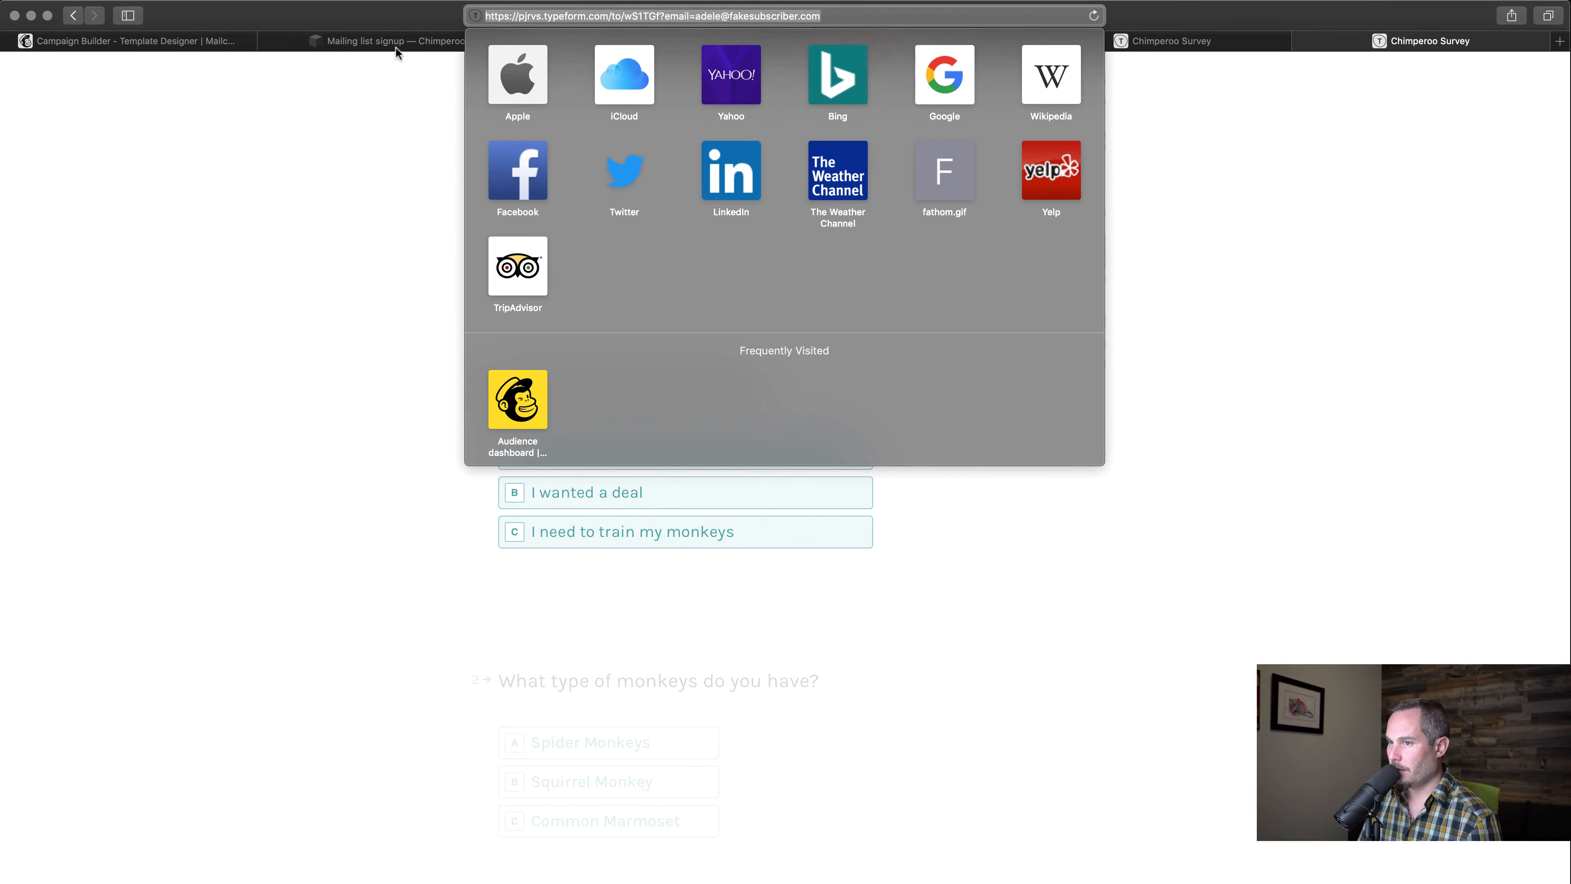
pyautogui.click(591, 16)
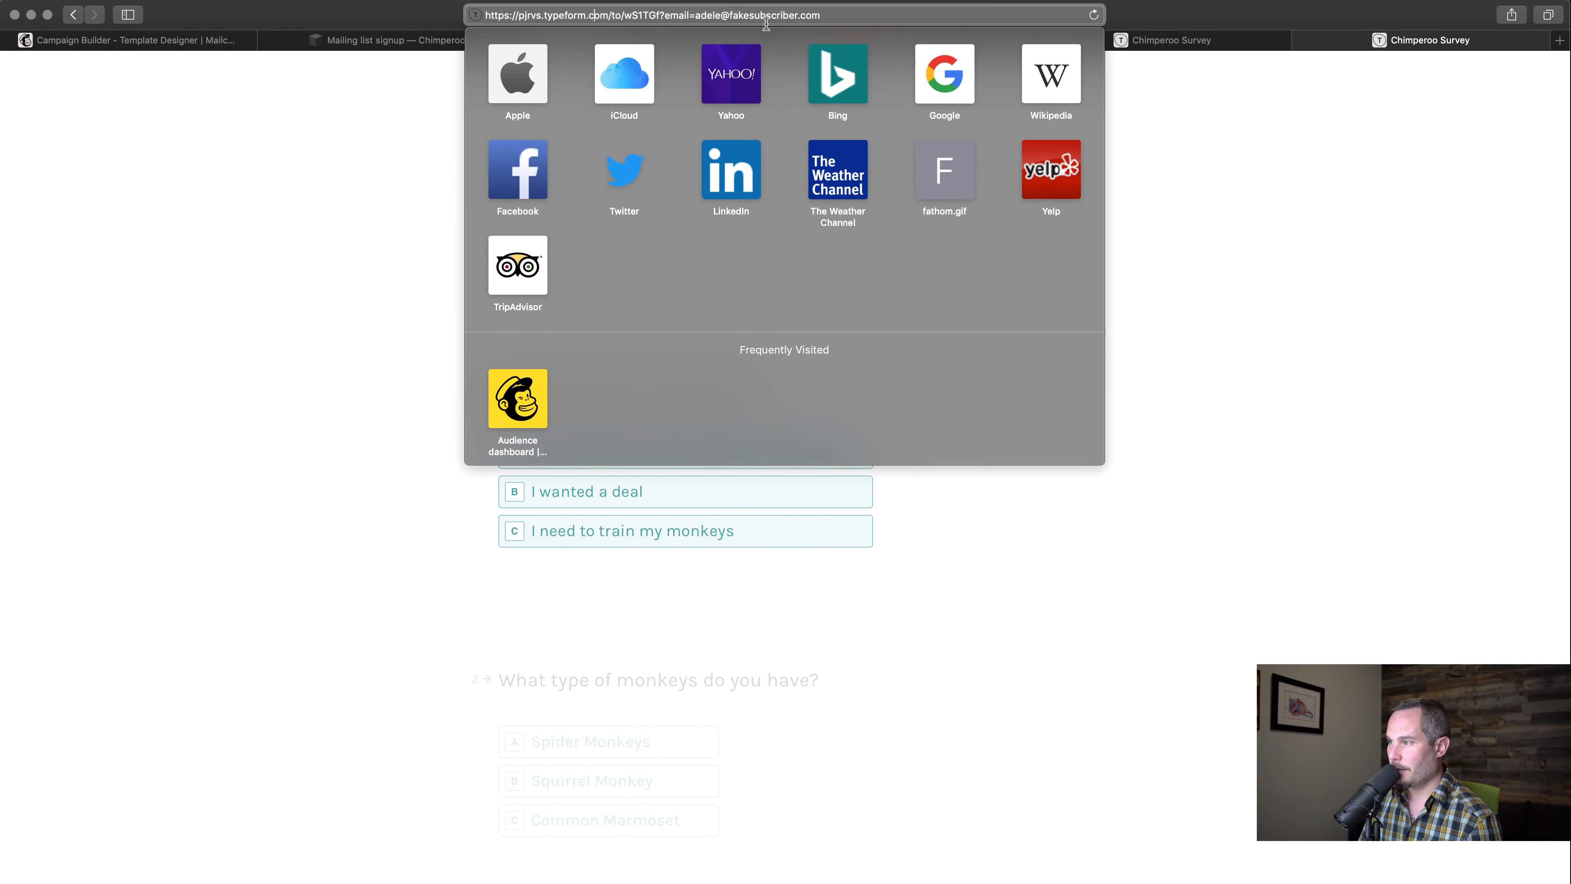
pyautogui.moveTo(695, 15); pyautogui.dragTo(824, 16)
# Switch to the Chimperoo Survey in Typeform and review its multiple-choice questions and answer options
pyautogui.click(299, 111)
pyautogui.click(197, 42)
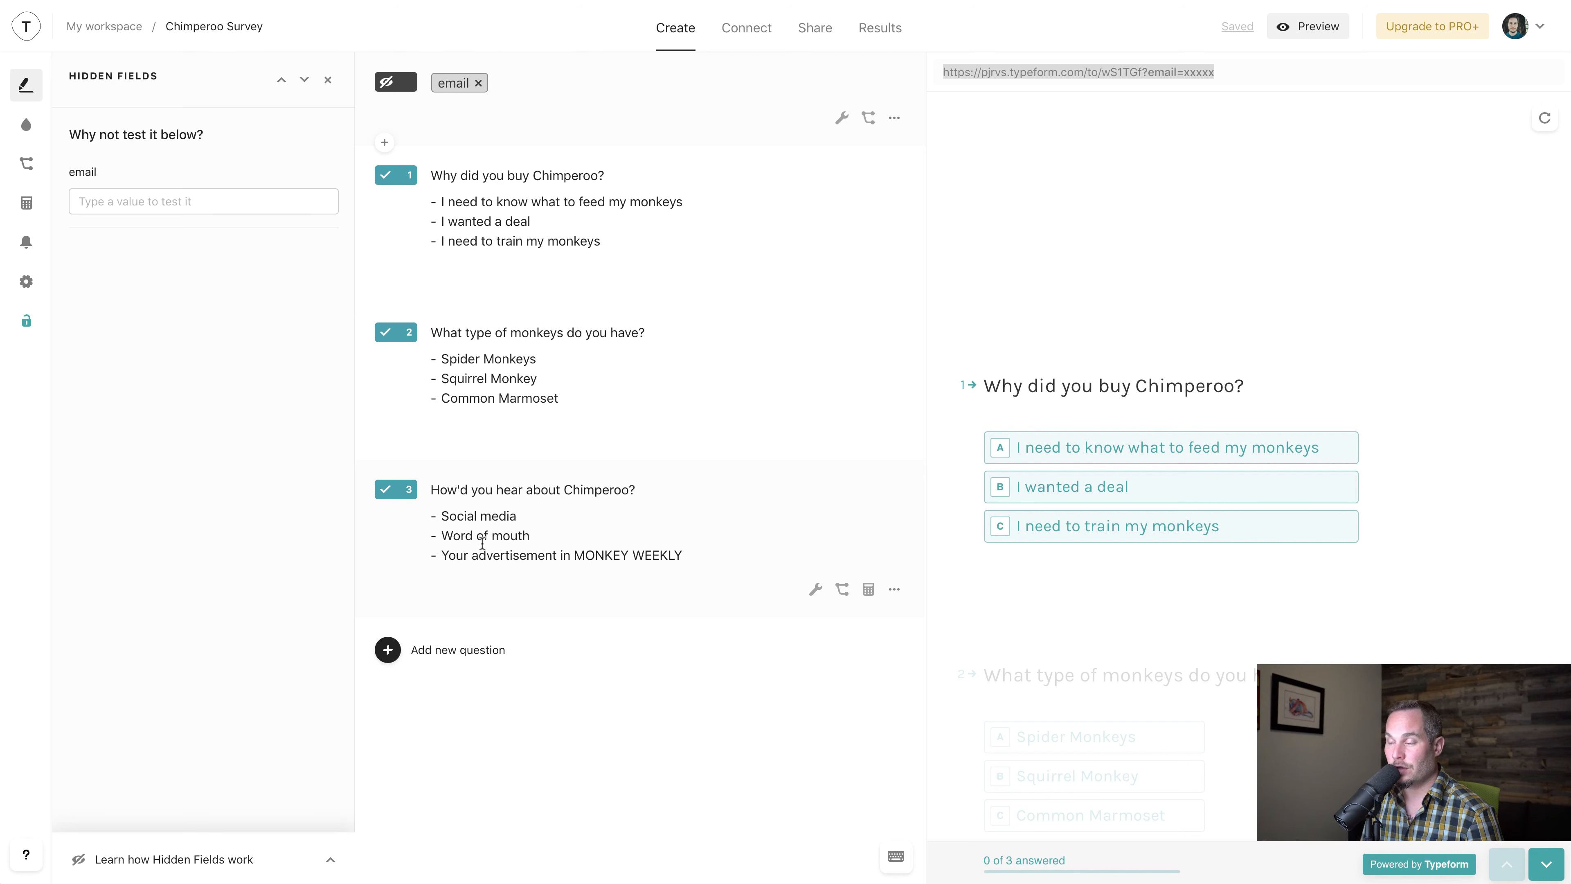
pyautogui.click(568, 353)
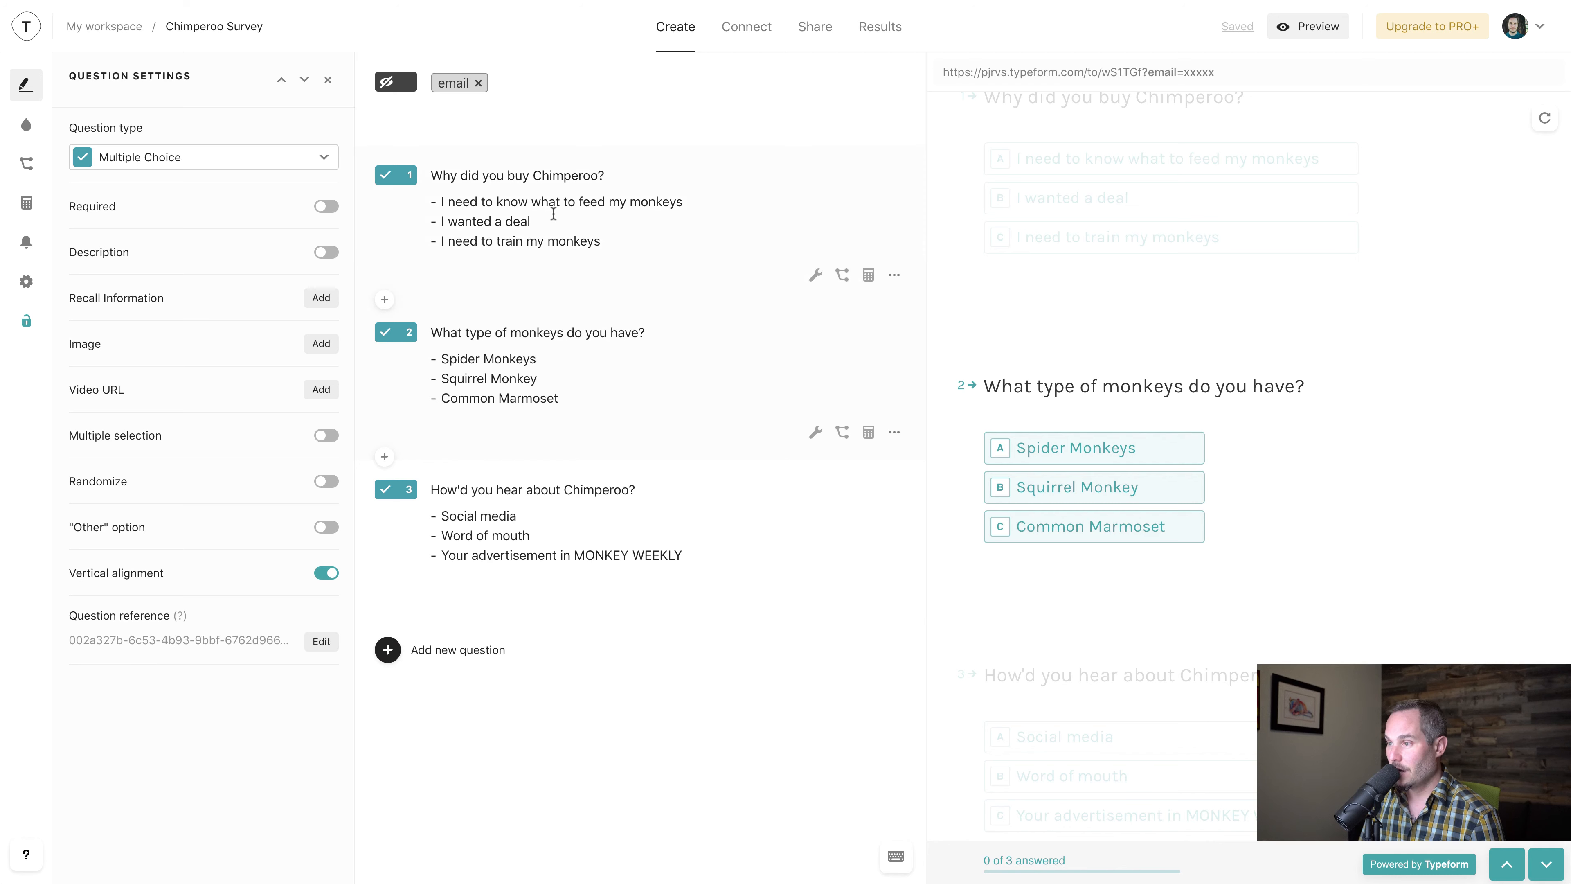
pyautogui.click(540, 218)
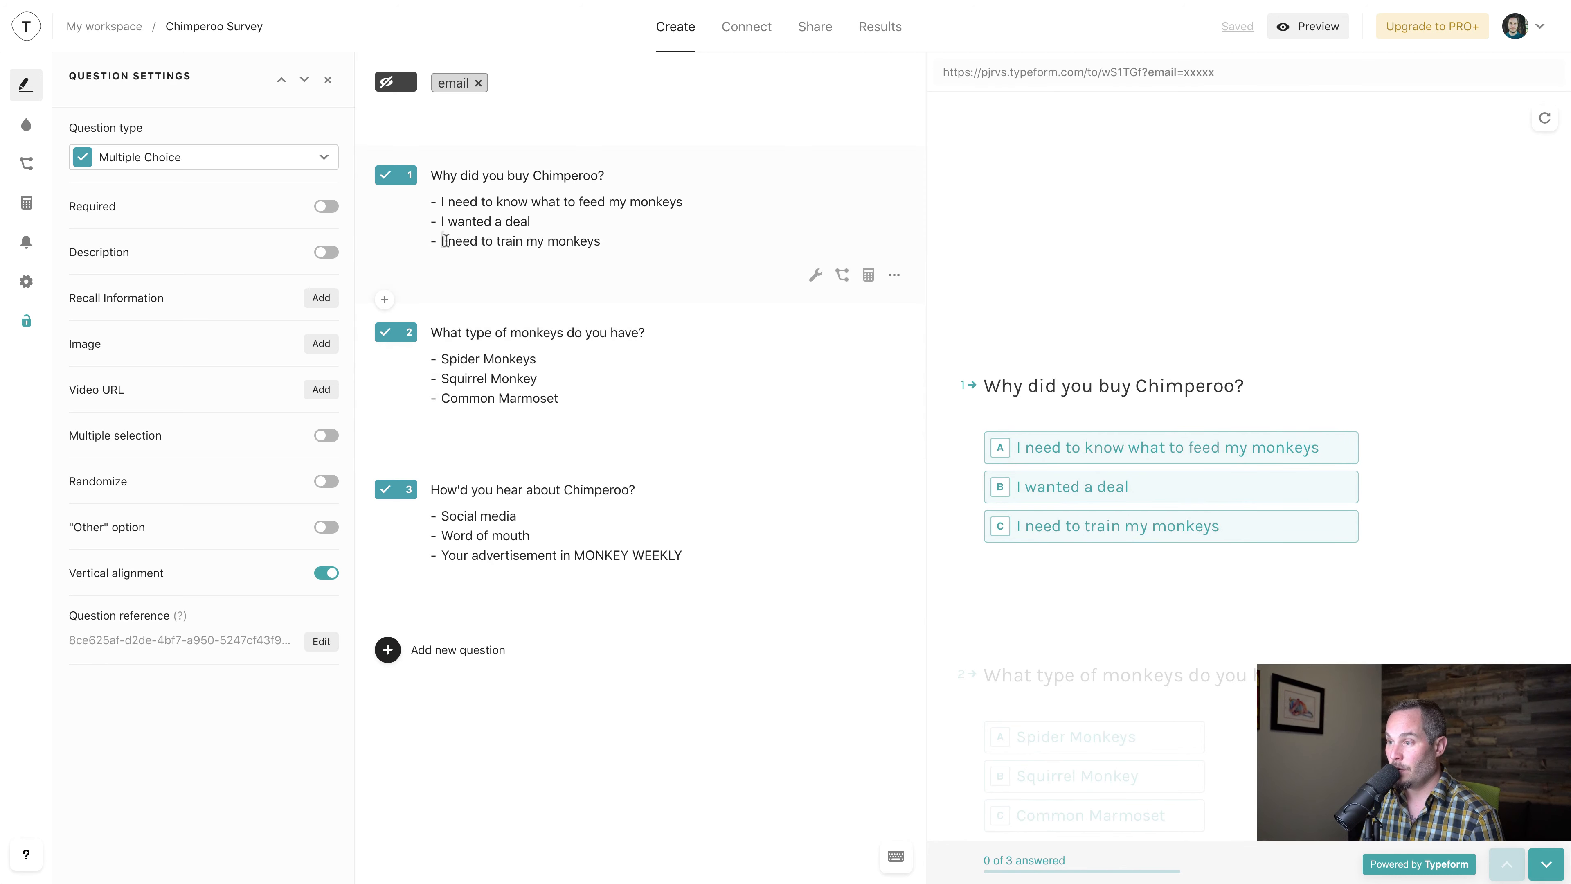
pyautogui.moveTo(444, 240); pyautogui.dragTo(631, 242)
pyautogui.click(632, 243)
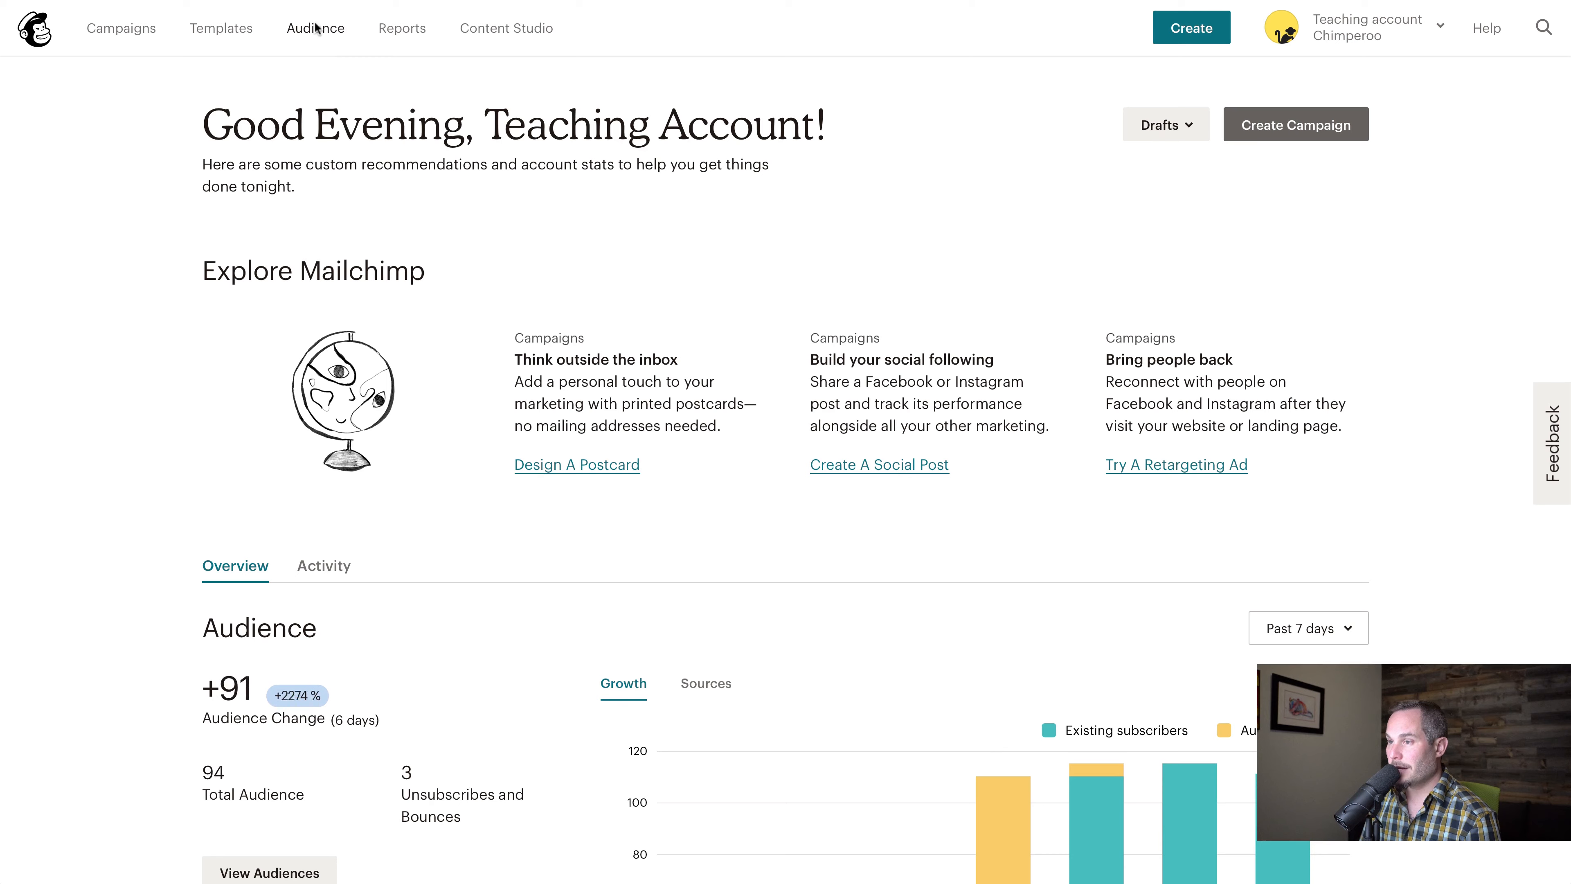
# Switch to Mailchimp and open the Chimperoo audience's settings for audience fields and merge tags
pyautogui.click(312, 30)
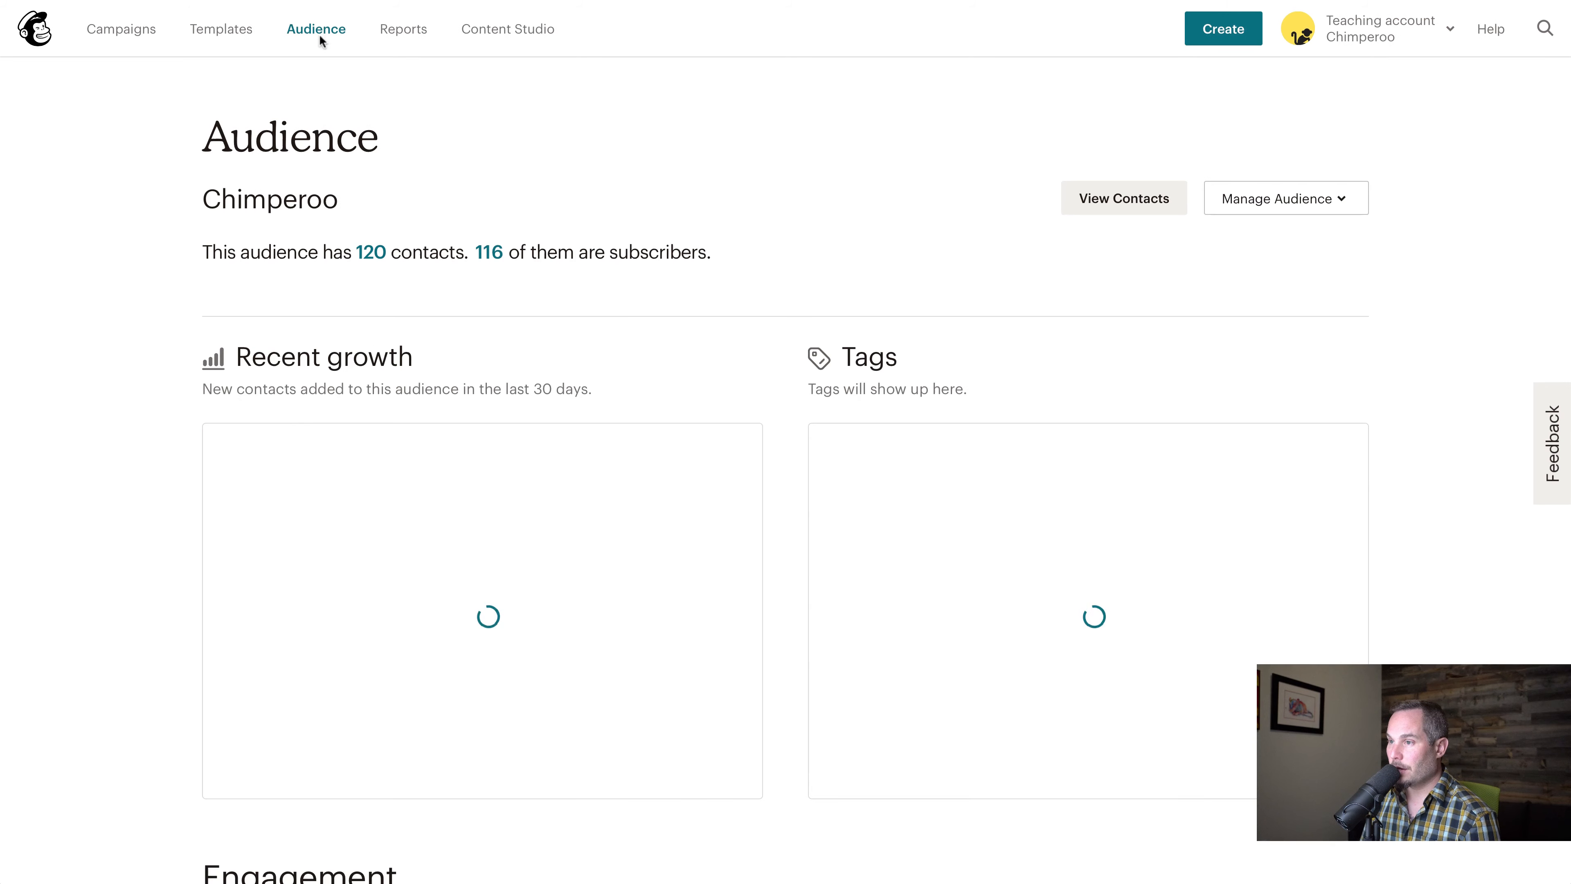
pyautogui.click(1304, 205)
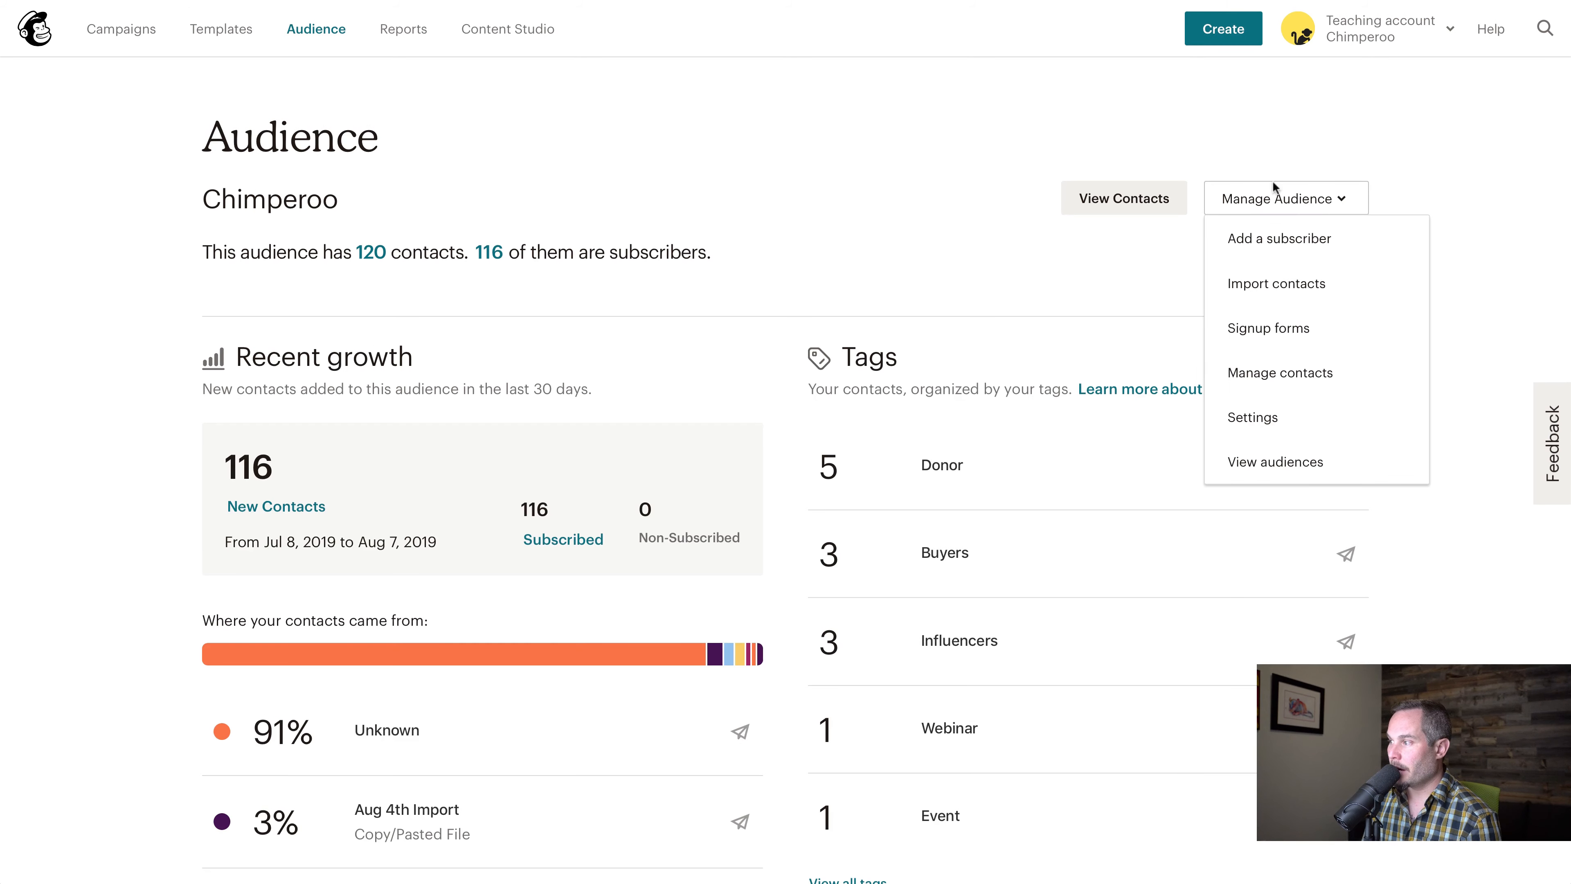
pyautogui.click(1270, 421)
pyautogui.scroll(-2, 463, 629)
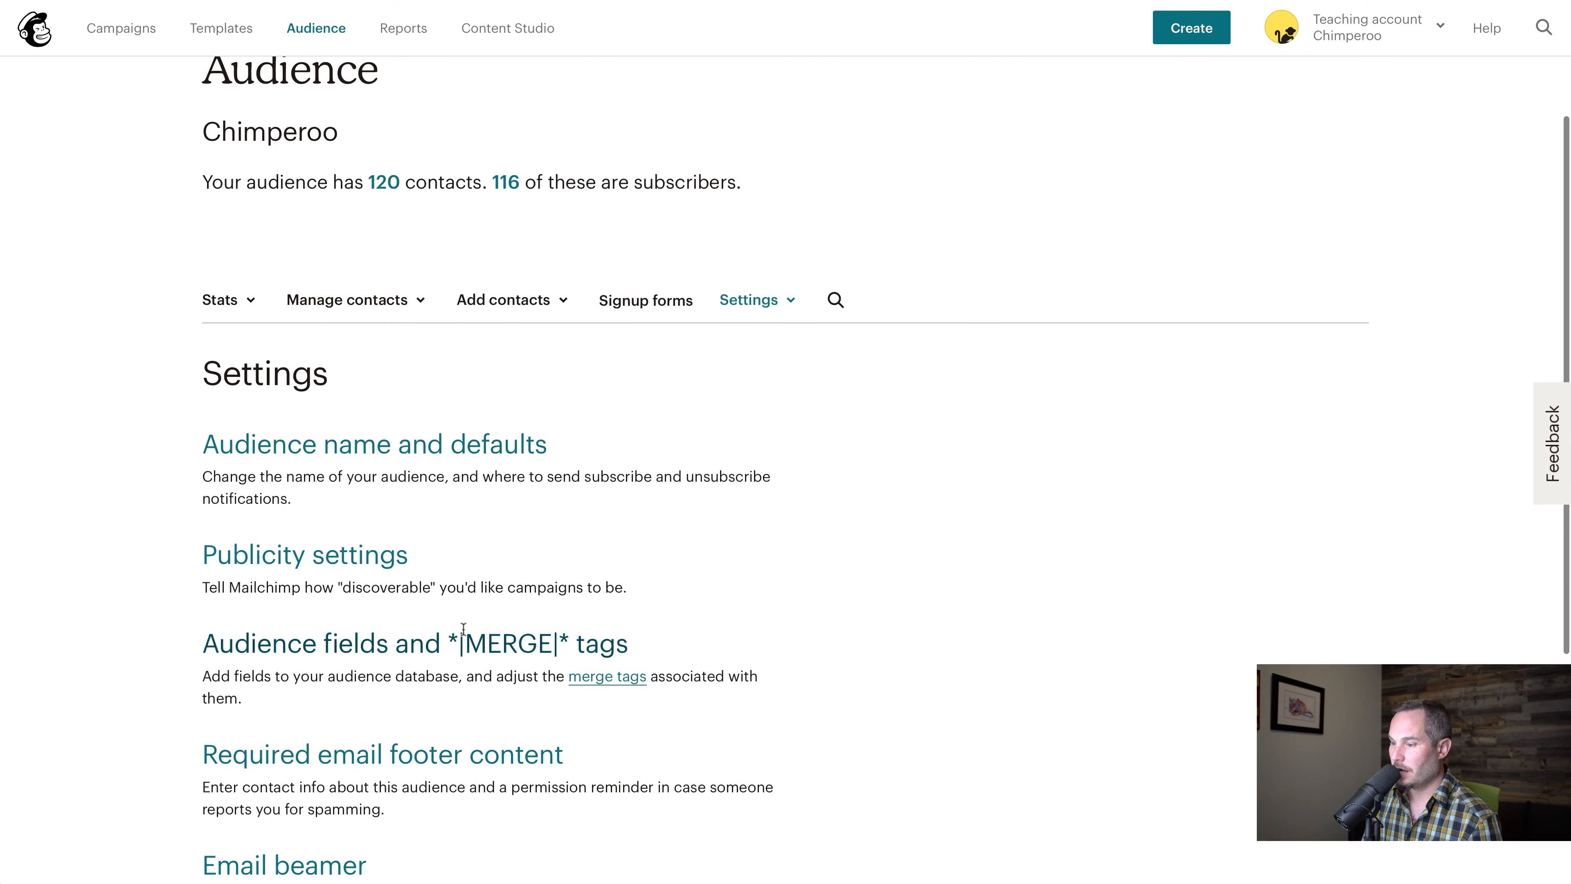
pyautogui.click(482, 648)
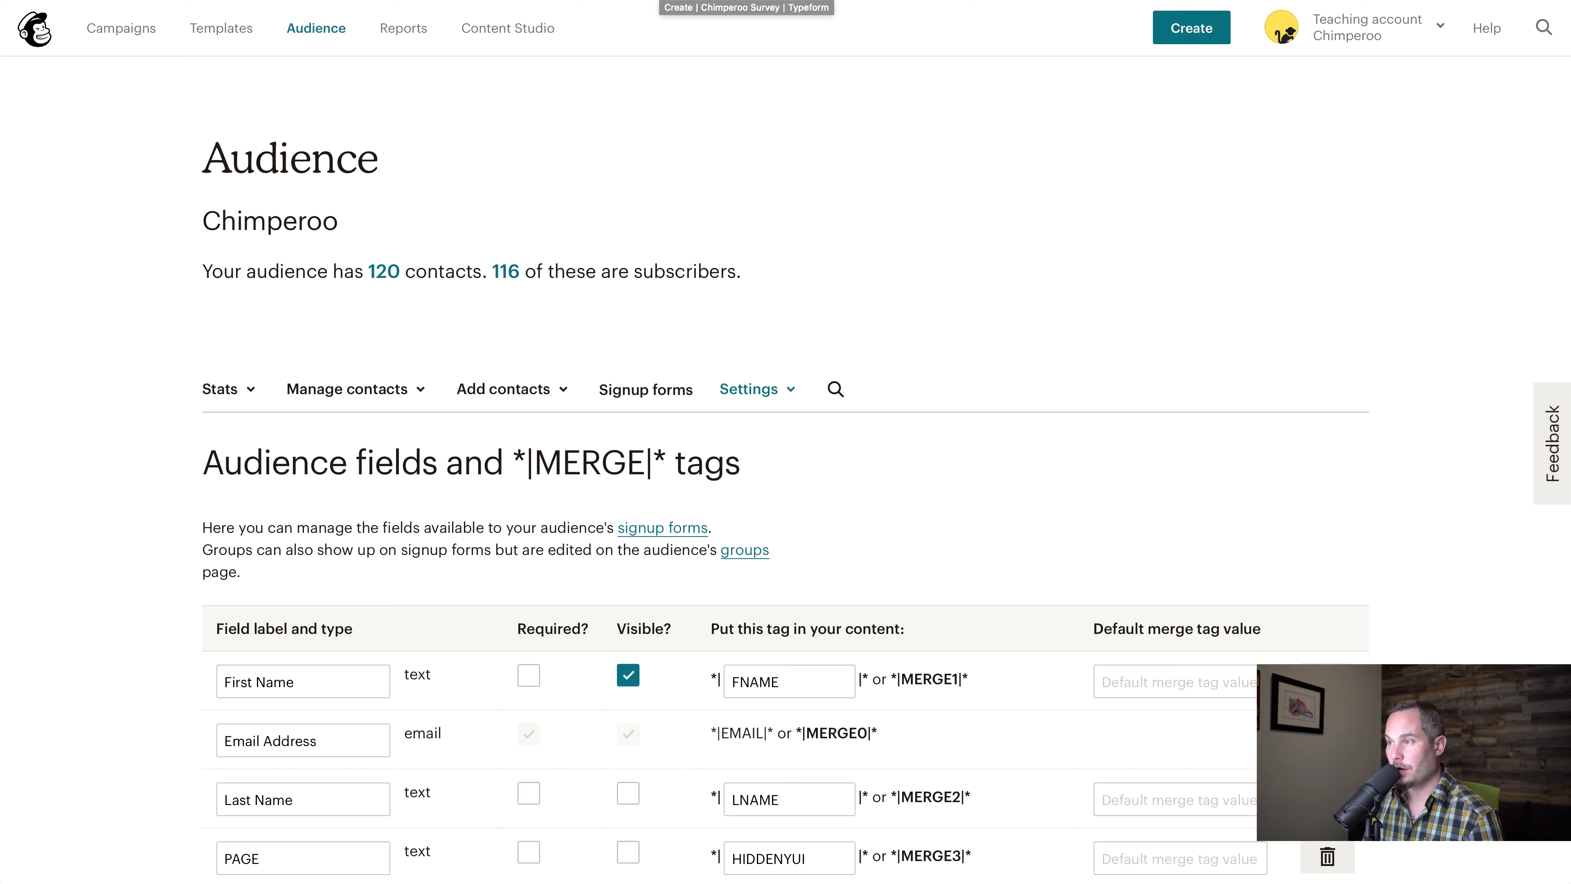
# Copy the first survey question from Typeform and add a text audience field in Mailchimp labelled "Why did you buy Chimperoo?"
pyautogui.click(663, 1)
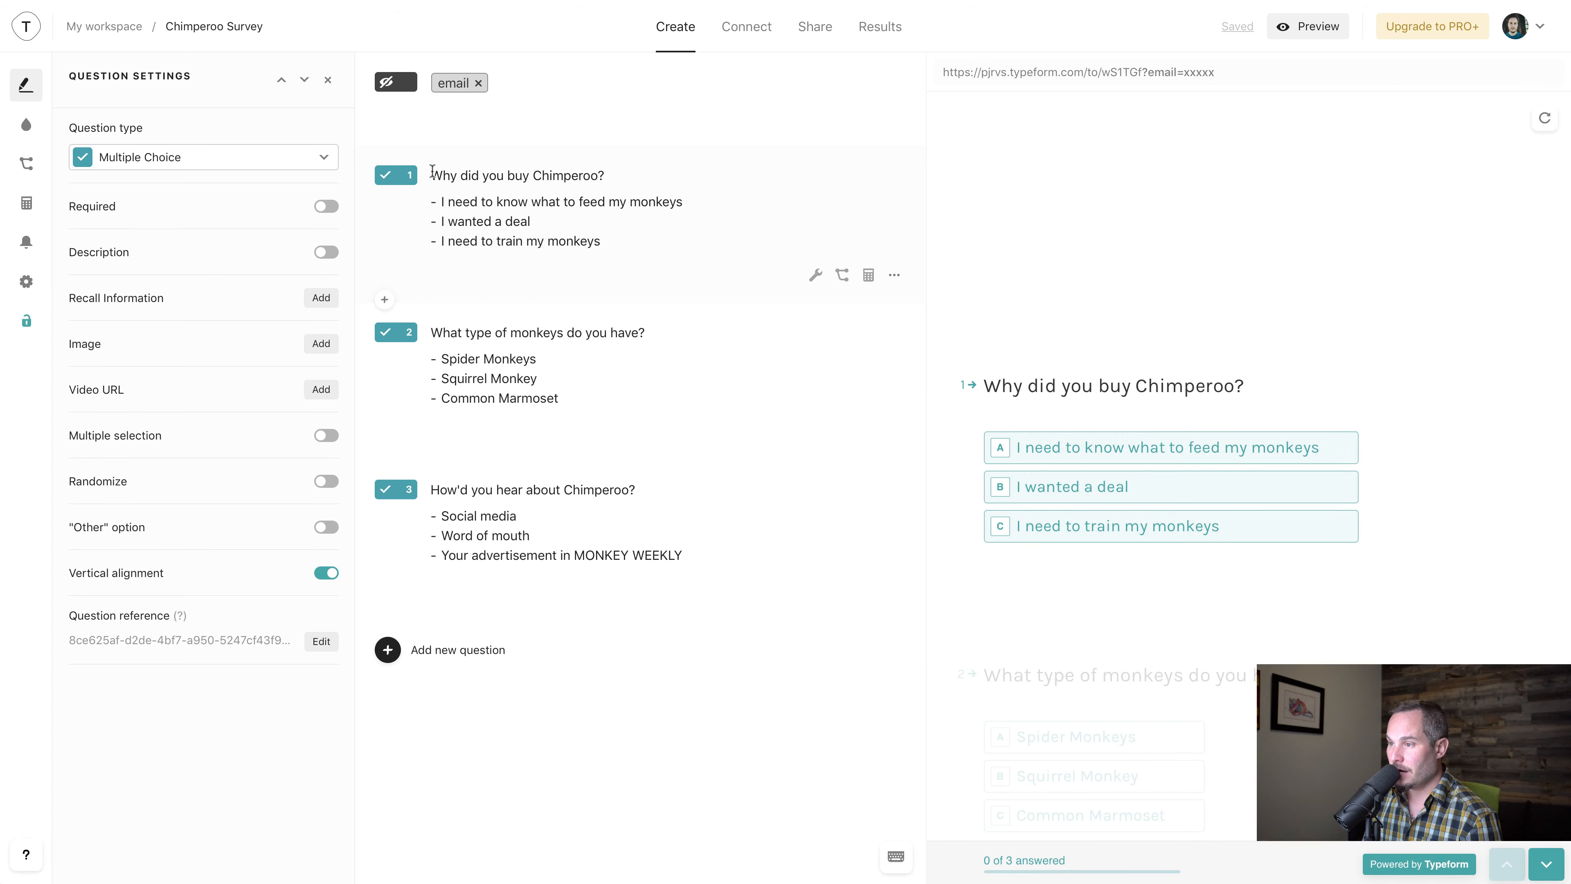
pyautogui.moveTo(433, 175); pyautogui.dragTo(642, 175)
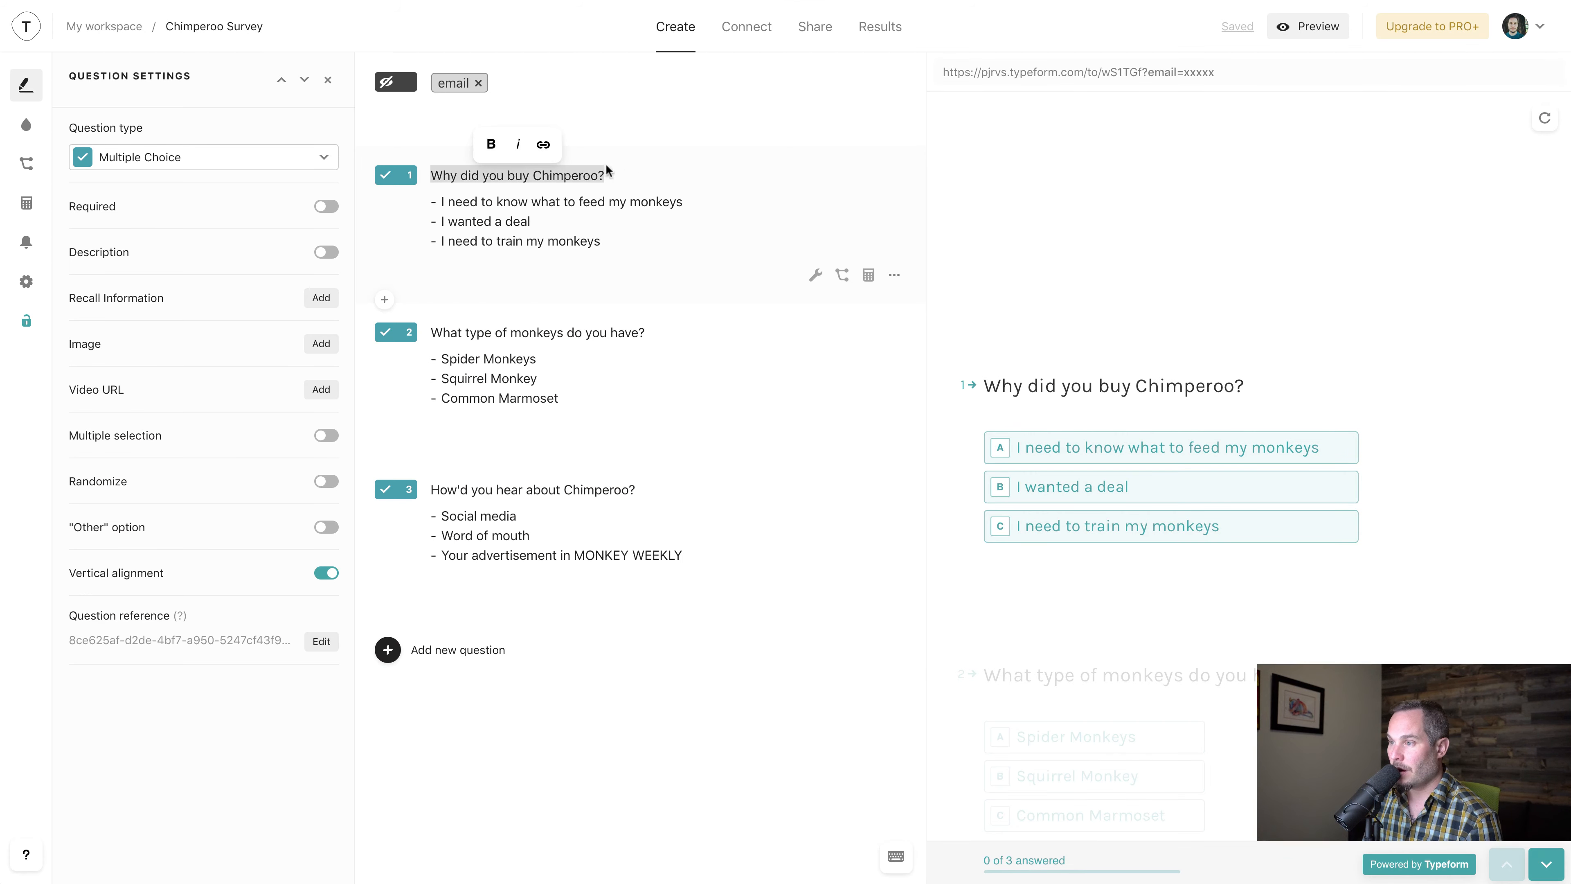
pyautogui.click(493, 0)
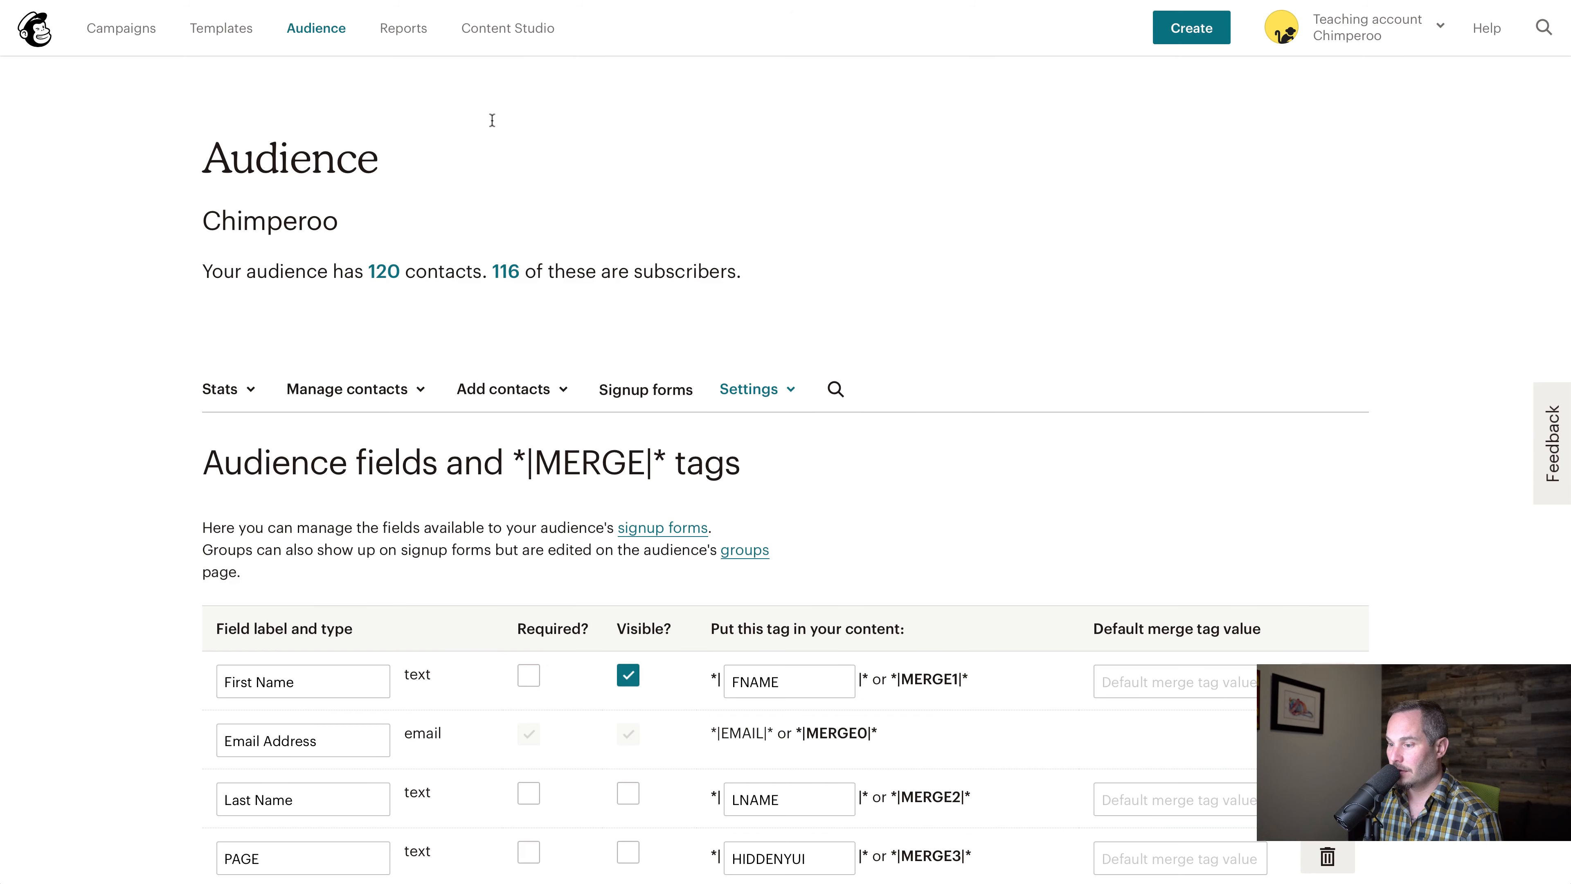
pyautogui.scroll(-2, 483, 458)
pyautogui.click(398, 845)
pyautogui.scroll(-2, 398, 798)
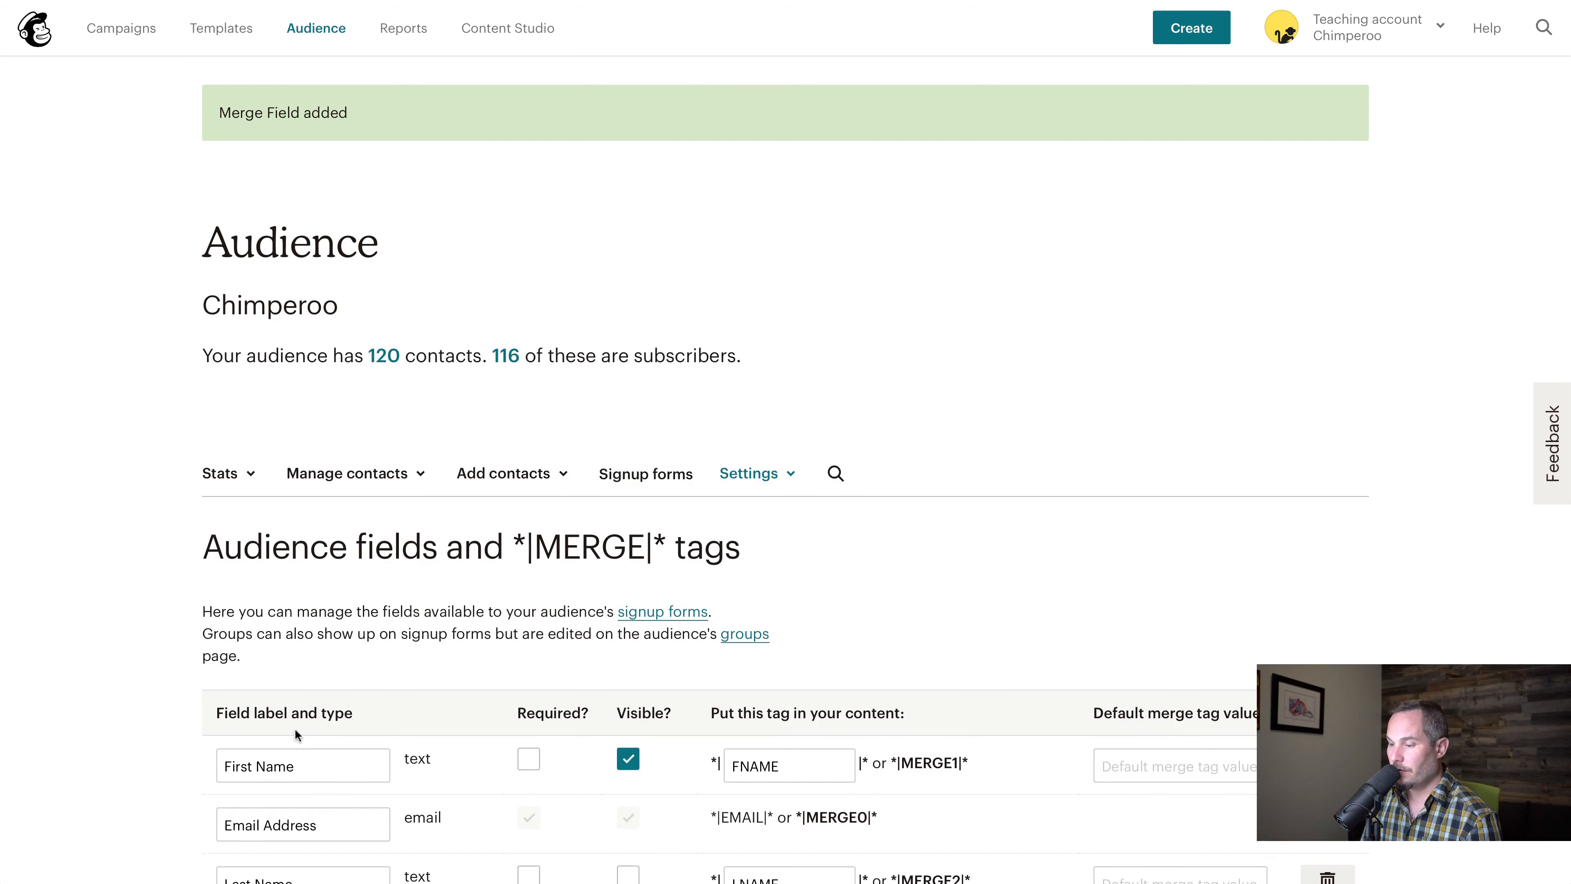
pyautogui.scroll(-4, 294, 728)
pyautogui.doubleClick(281, 773)
pyautogui.press('super+v')
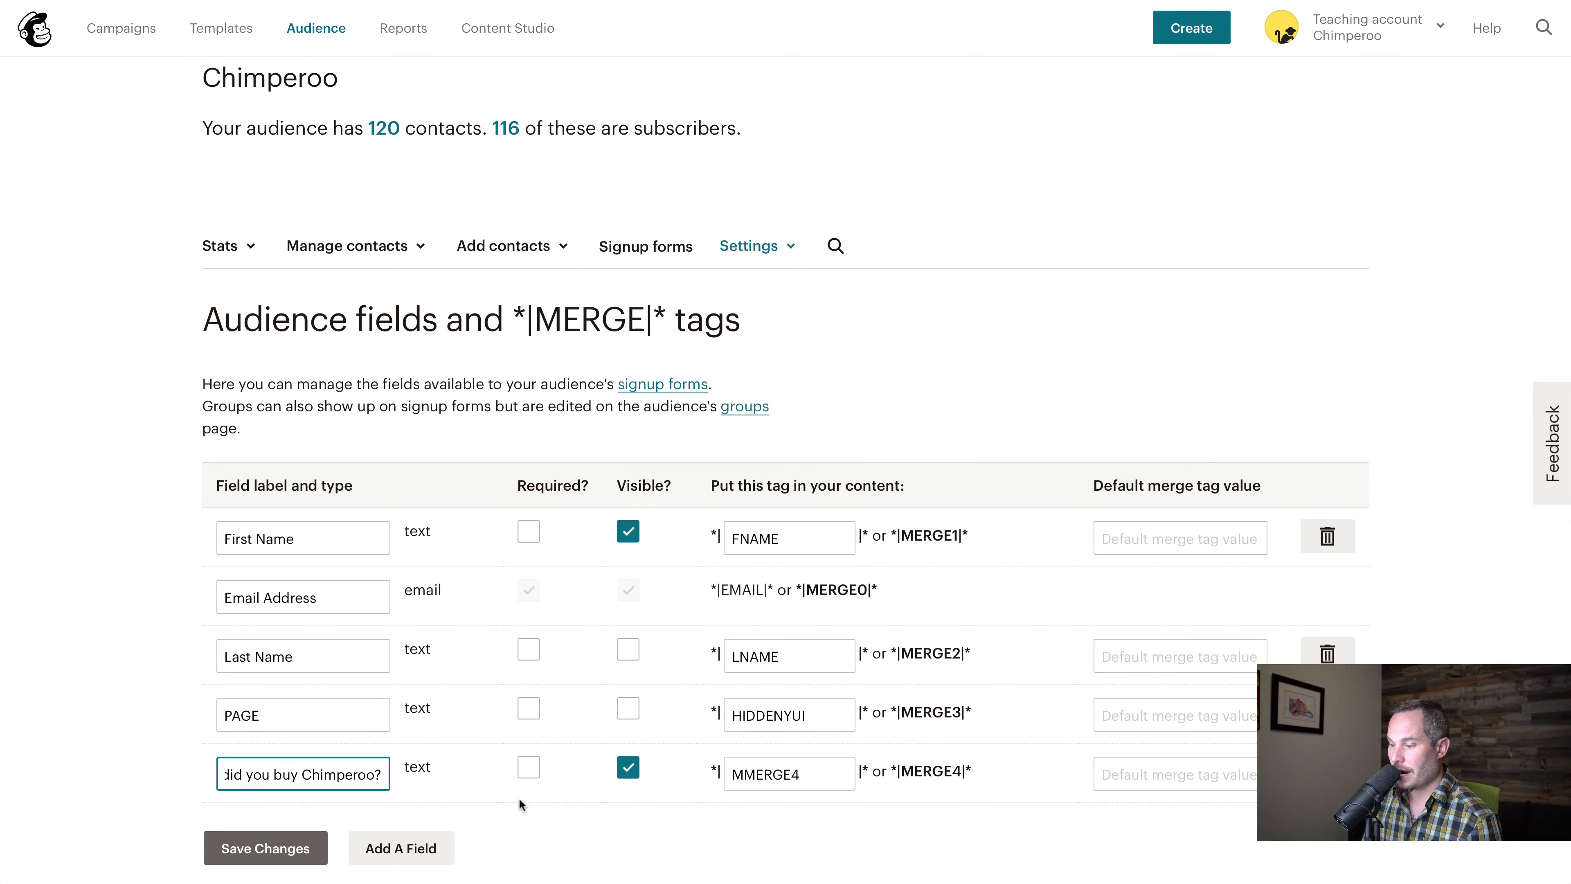
# Add a text field labelled with Typeform's second question, "What type of monkeys do you have?", and make both question fields not visible
pyautogui.click(405, 846)
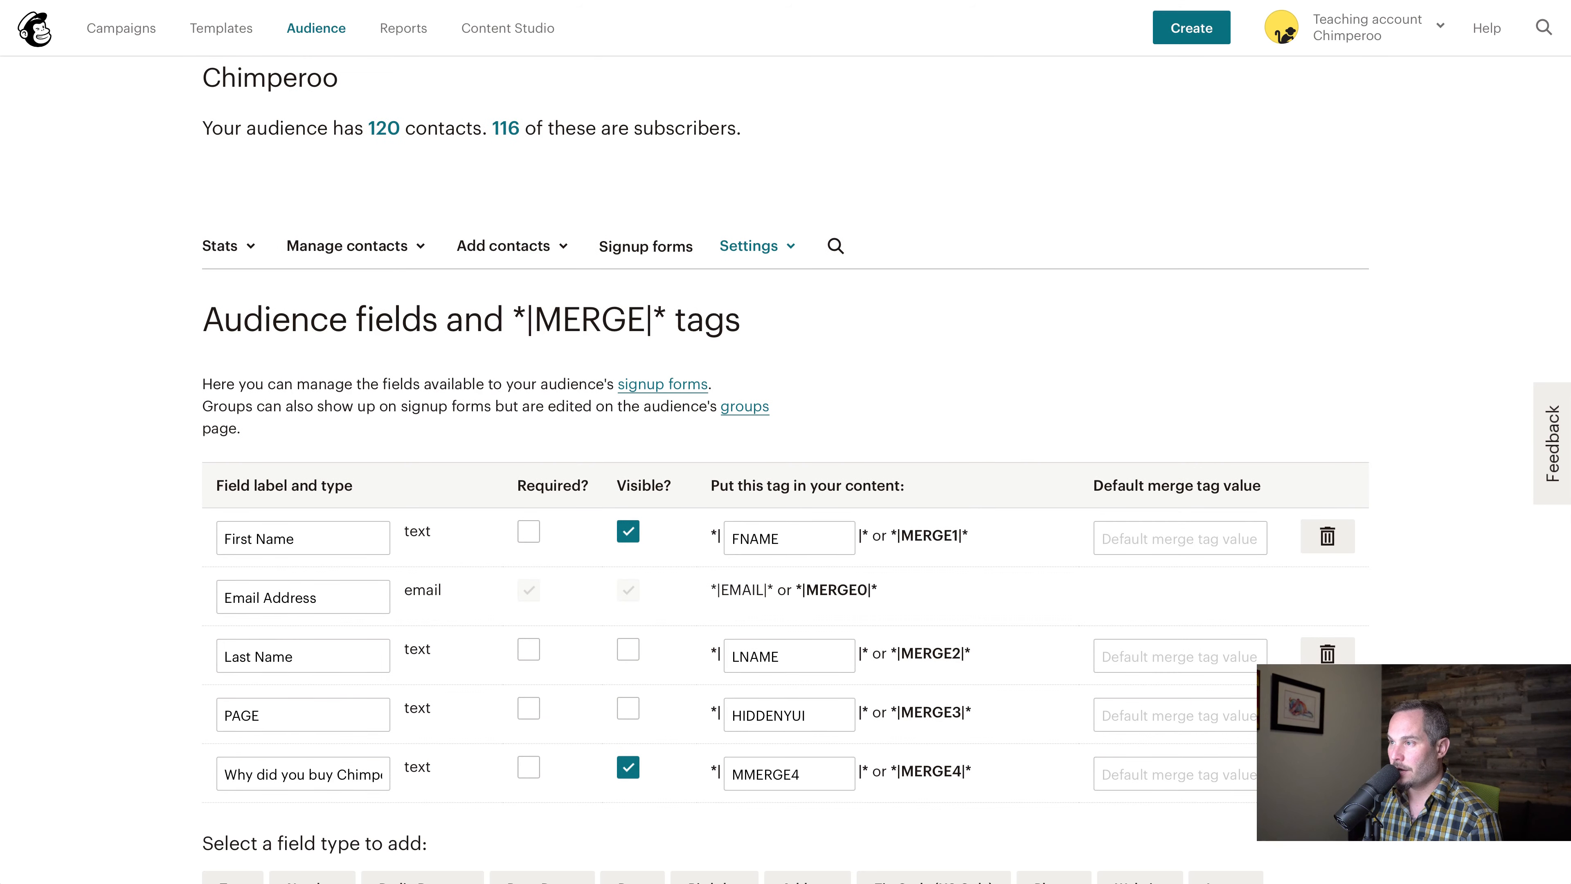
pyautogui.click(656, 0)
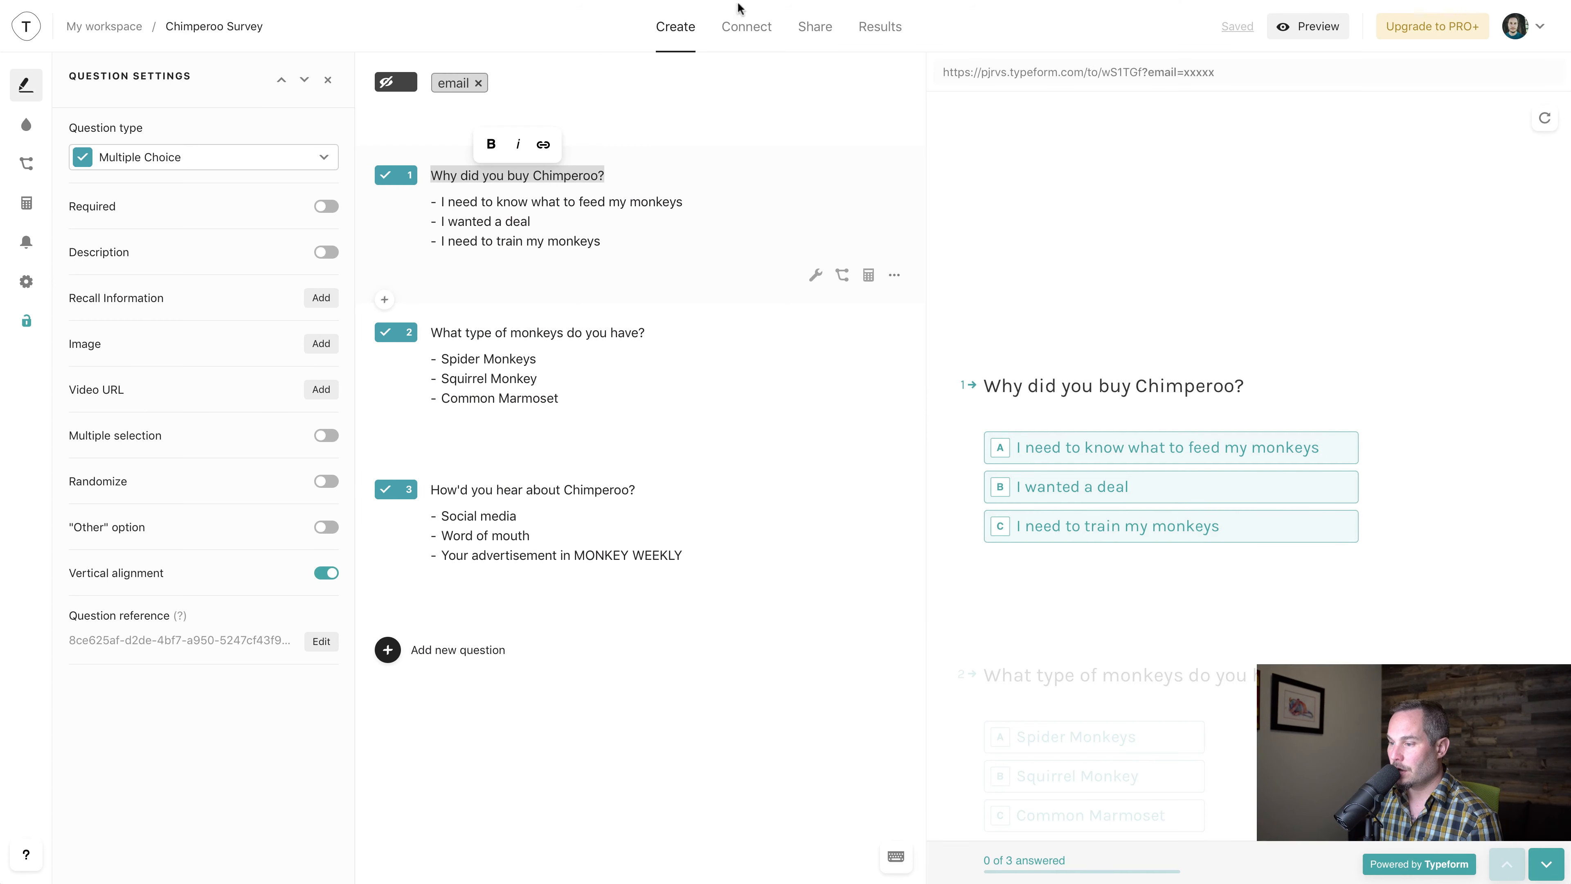
pyautogui.click(431, 332)
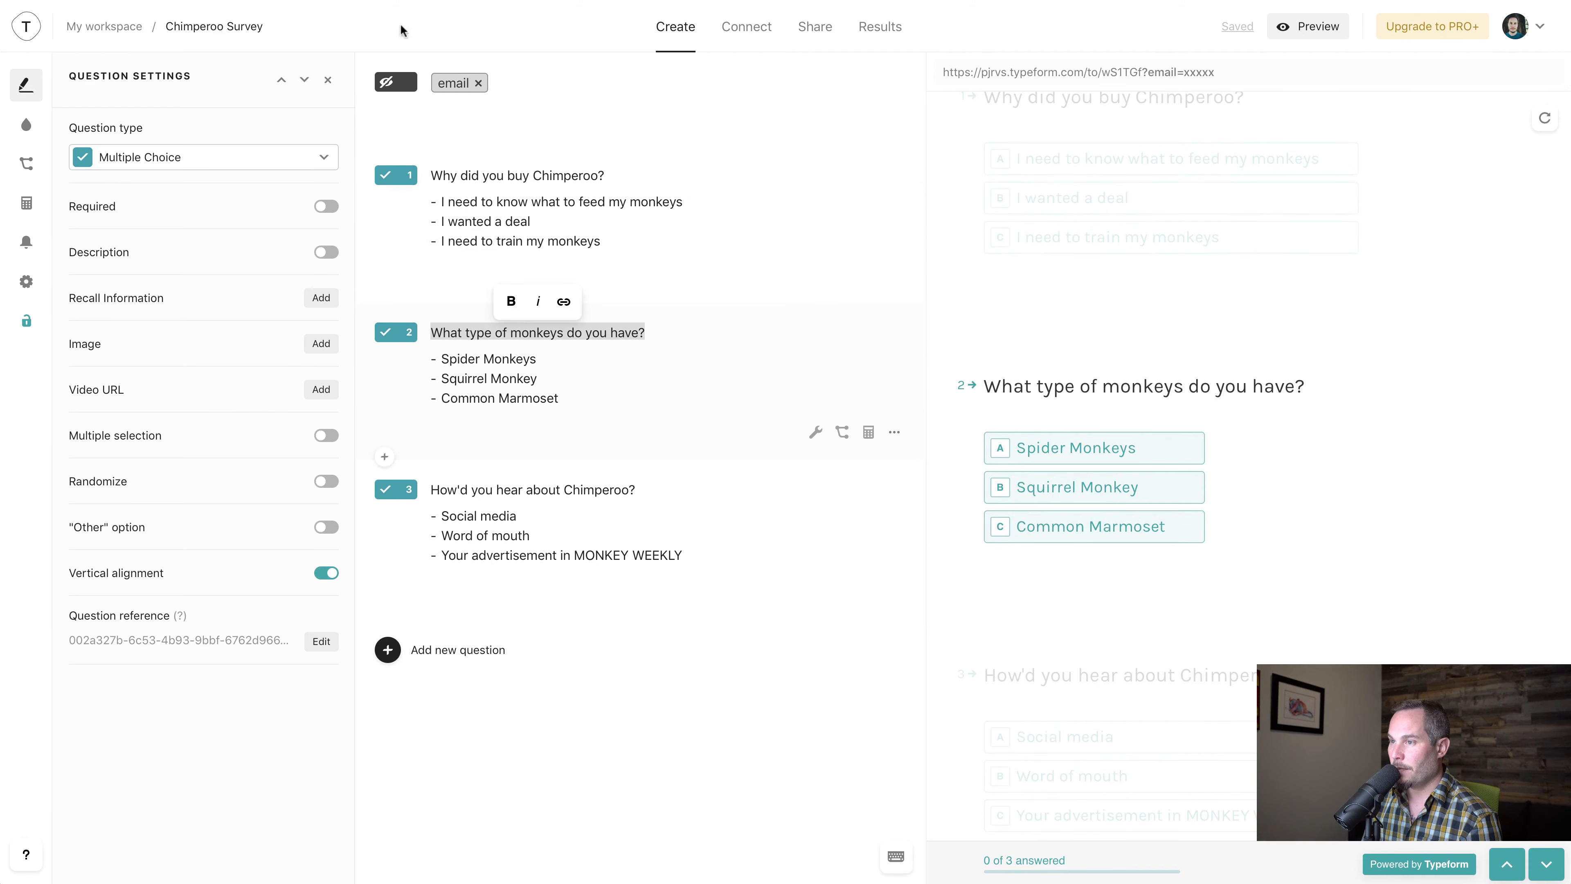
pyautogui.click(260, 0)
pyautogui.scroll(-2, 274, 762)
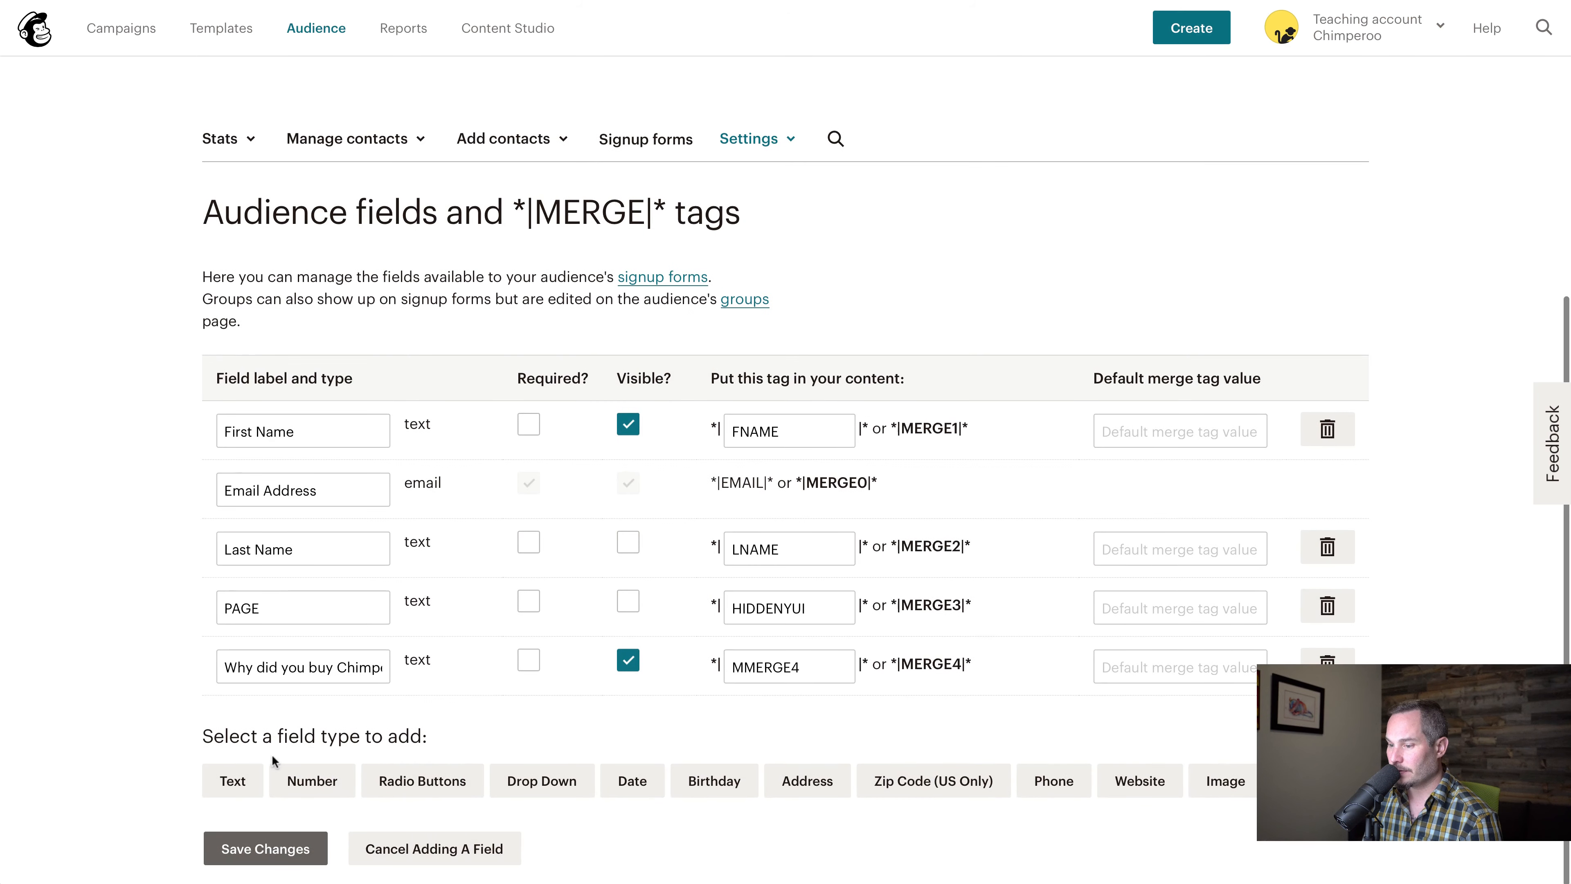
pyautogui.click(244, 779)
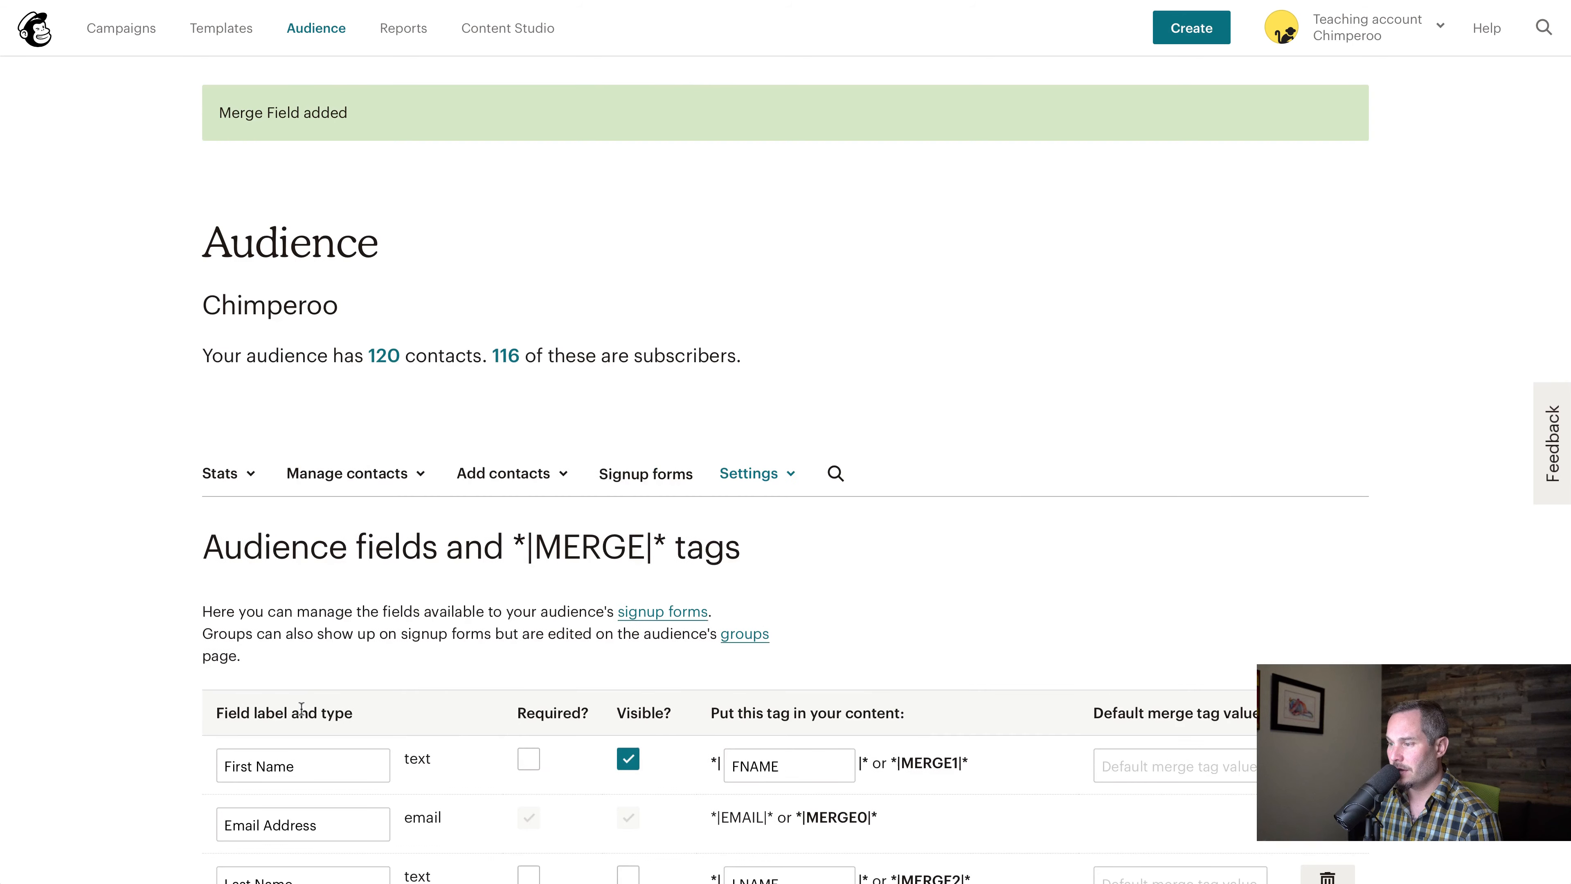
pyautogui.scroll(-5, 301, 709)
pyautogui.doubleClick(302, 772)
pyautogui.press('super+v')
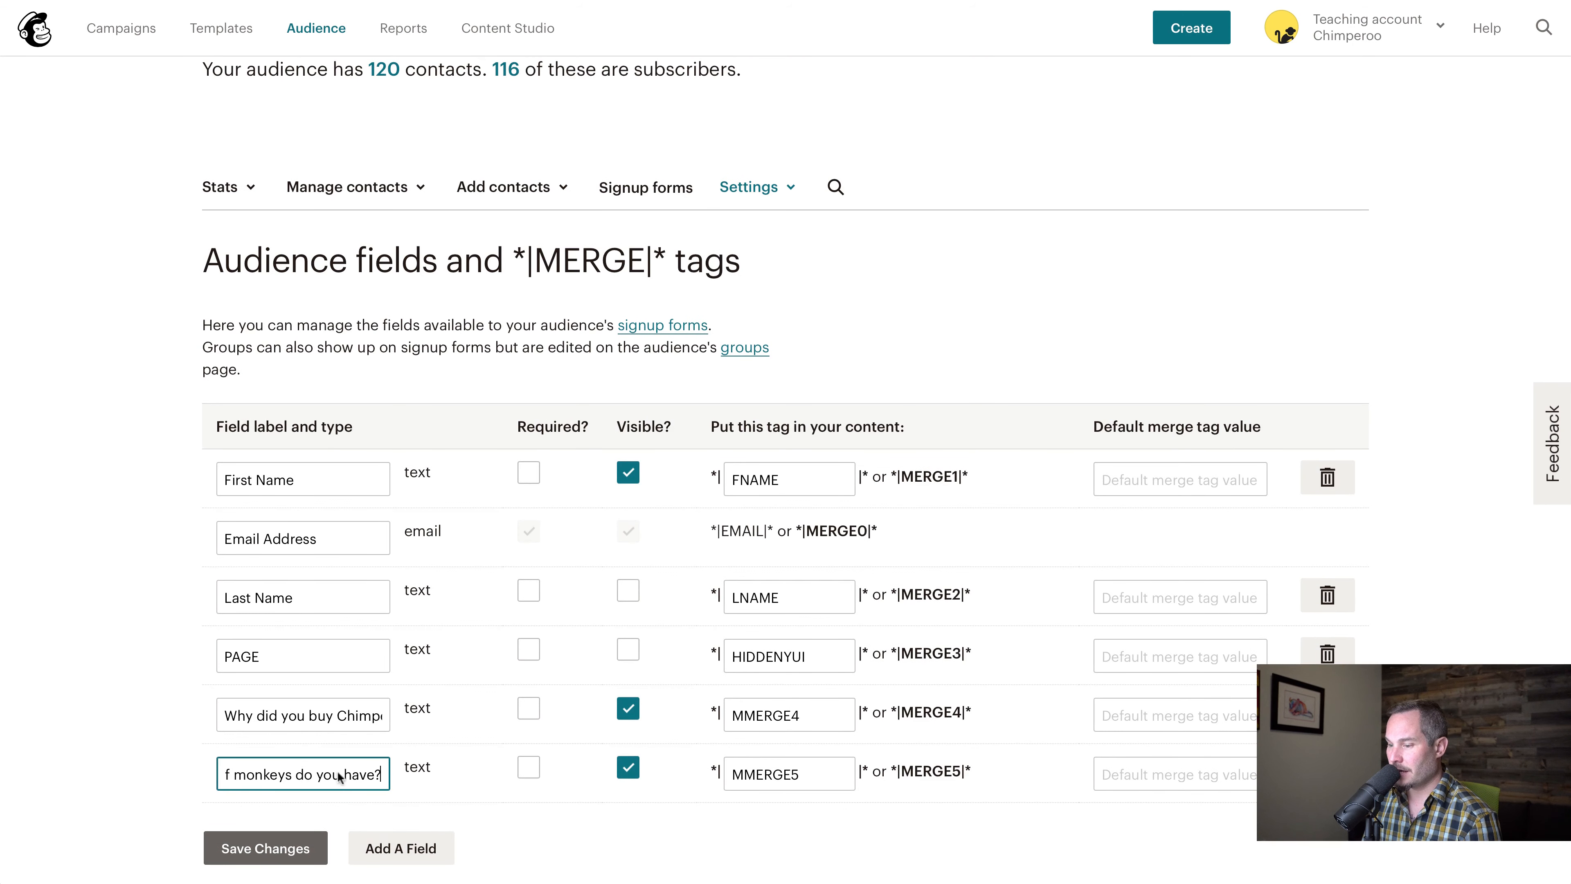
pyautogui.click(627, 767)
pyautogui.click(627, 709)
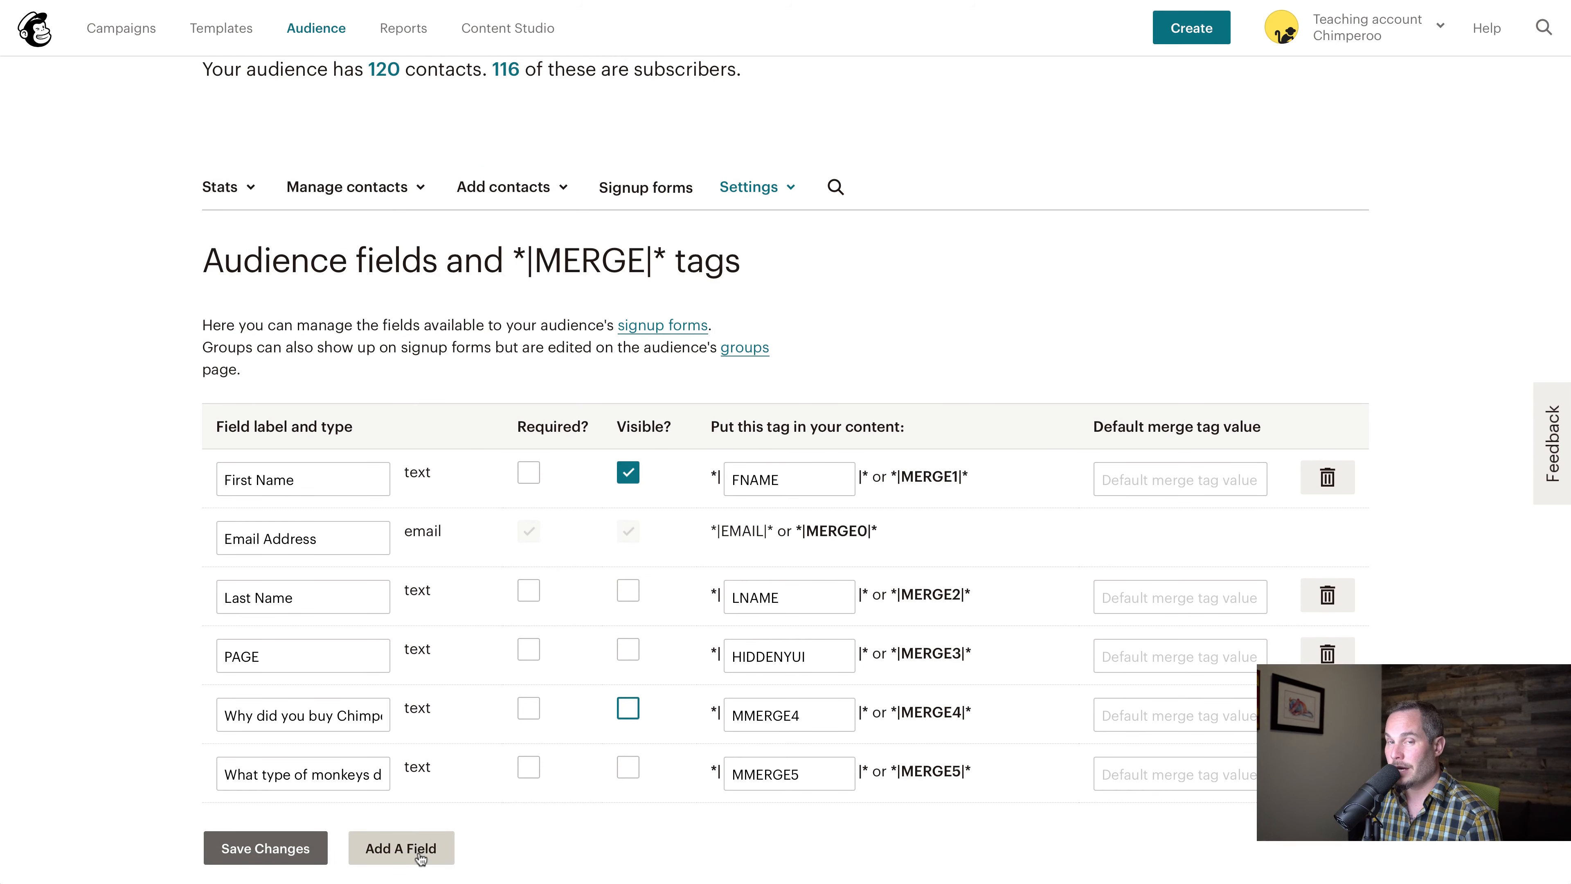
# Add a third text field labelled with the survey question "How'd you hear about Chimperoo?" and save the field changes
pyautogui.click(421, 858)
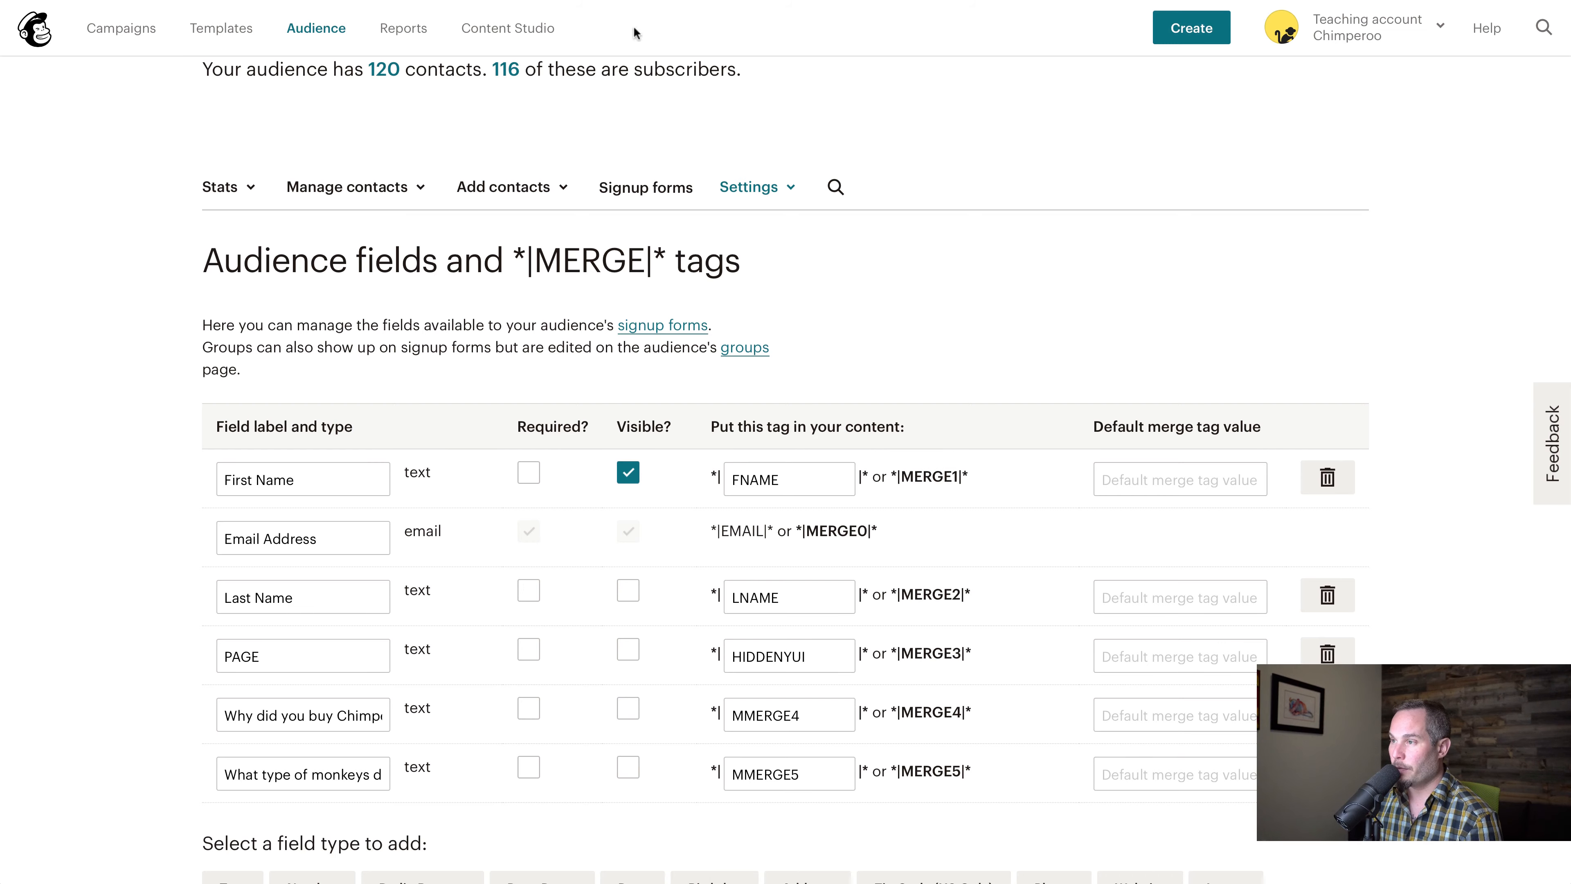
pyautogui.scroll(-2, 372, 557)
pyautogui.click(234, 781)
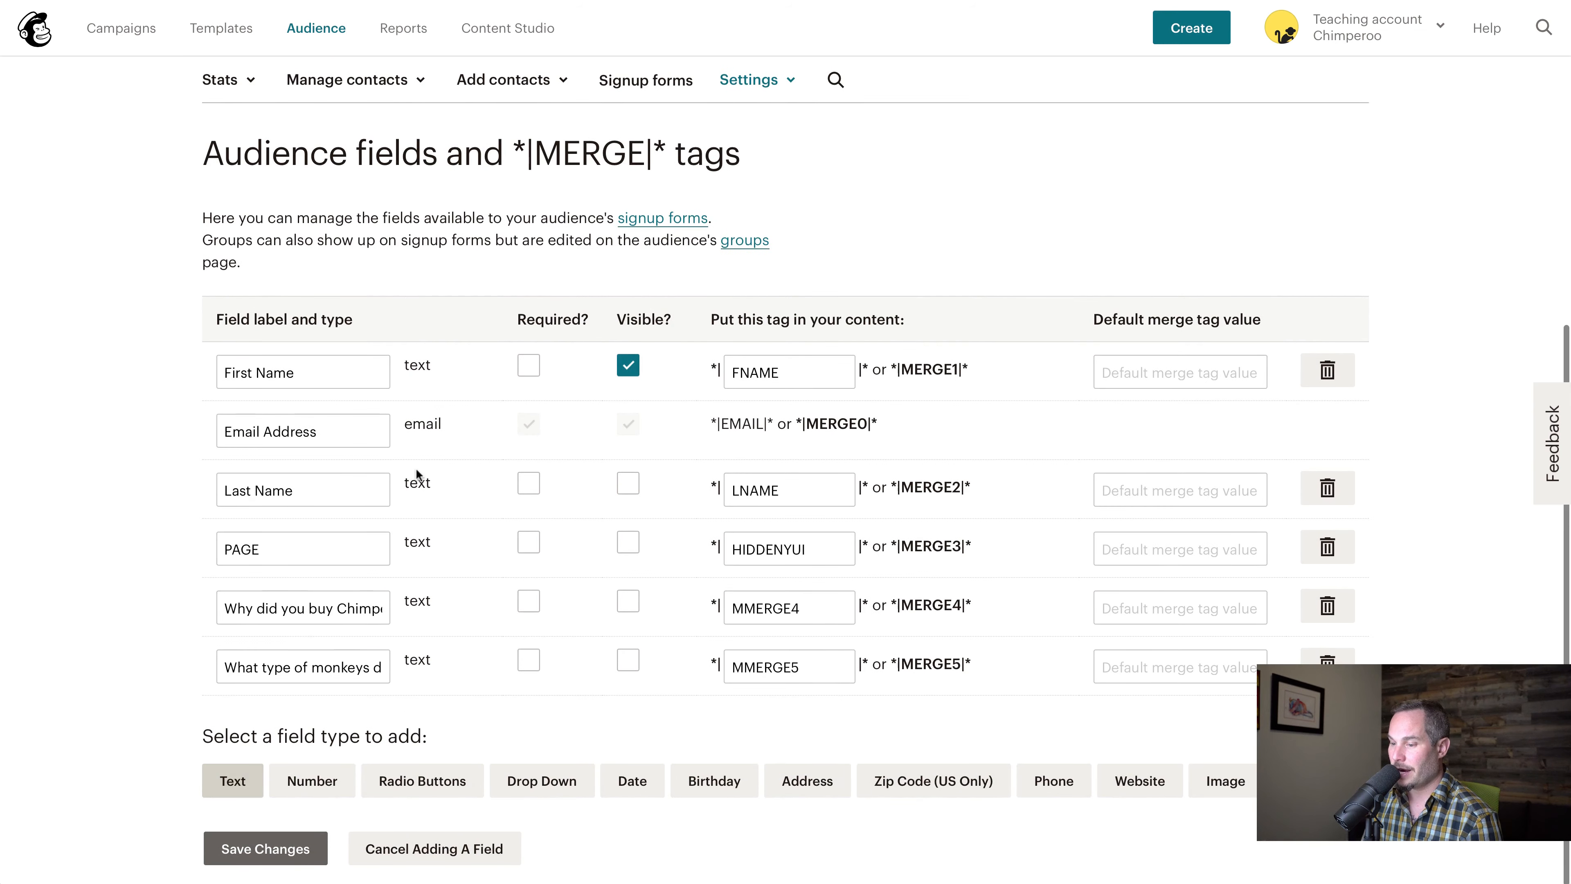
pyautogui.scroll(-5, 411, 485)
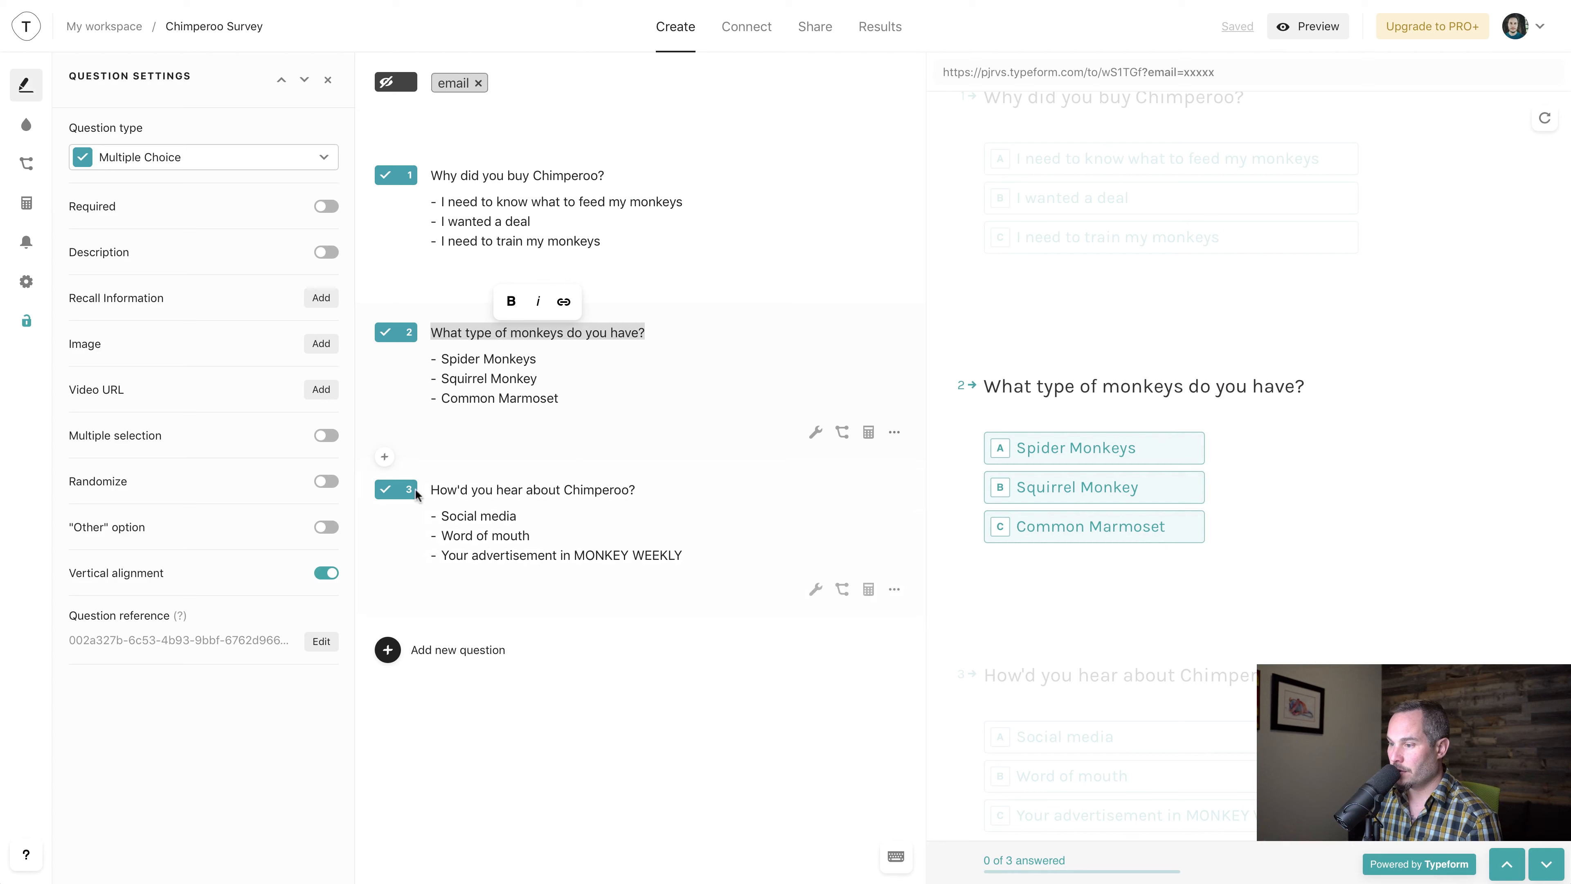
pyautogui.click(413, 490)
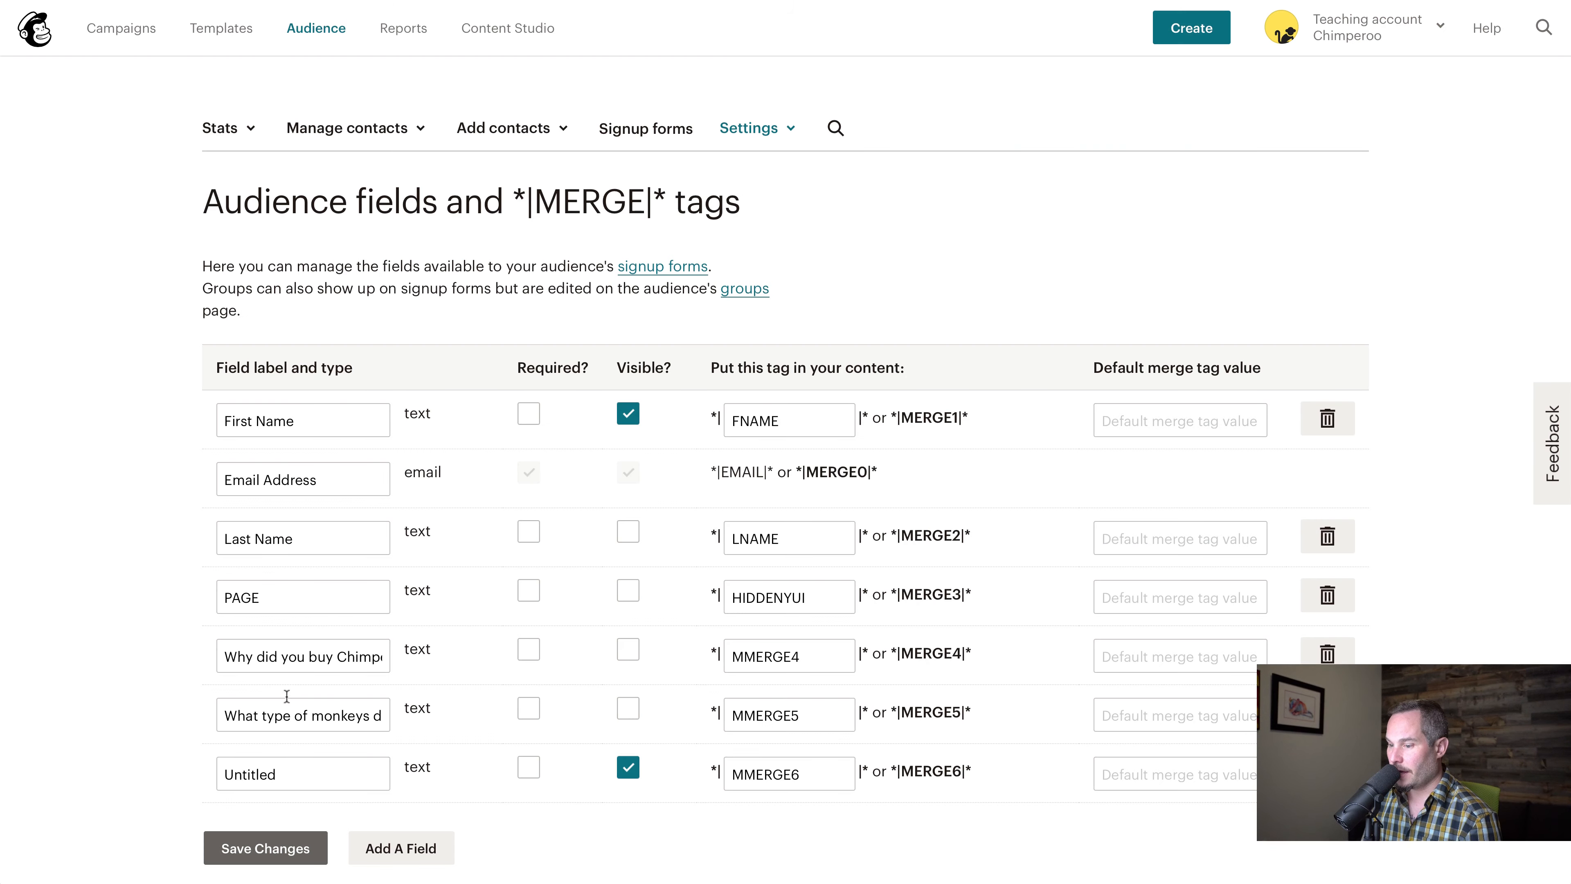
pyautogui.tripleClick(285, 775)
pyautogui.write("How'd you hear about Chimperoo?")
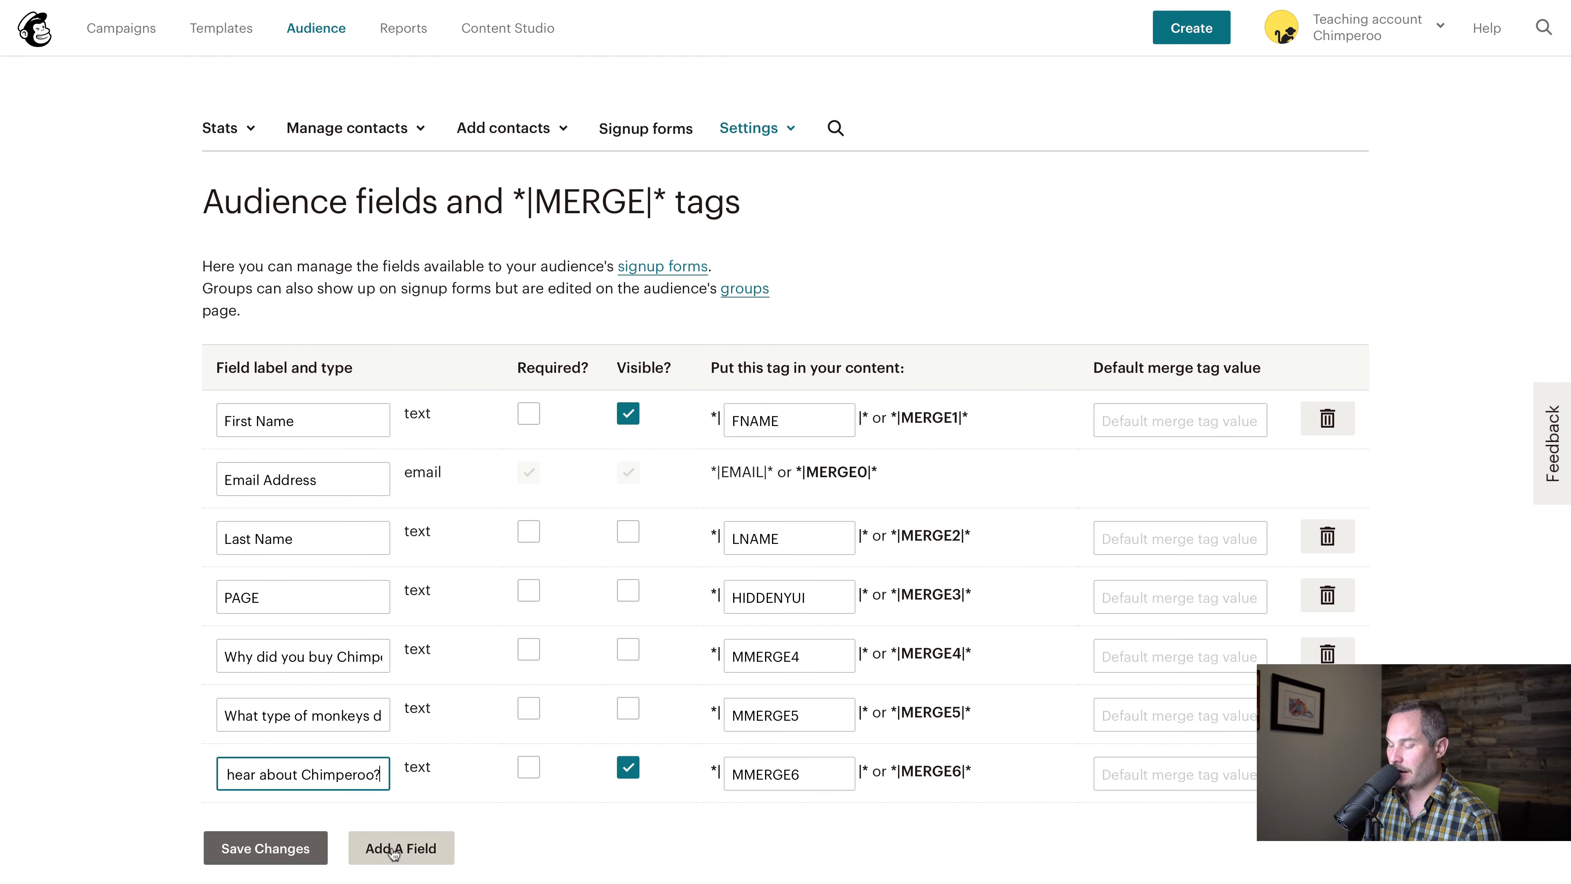
pyautogui.click(291, 847)
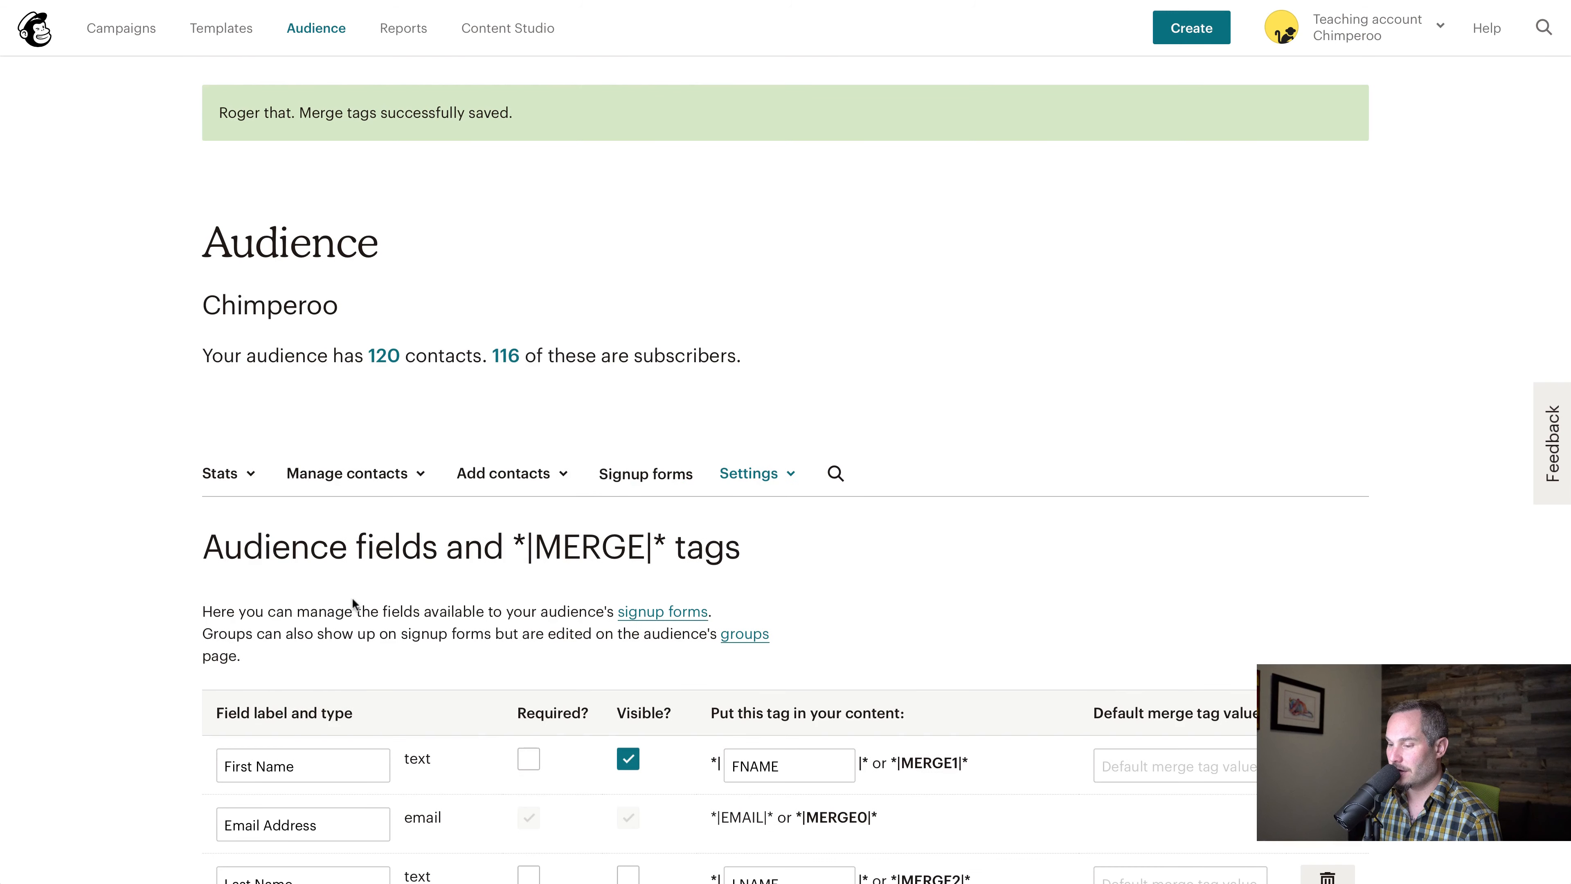
# Make the "How'd you hear about Chimperoo?" field not visible and save the audience field changes
pyautogui.click(627, 768)
pyautogui.click(265, 849)
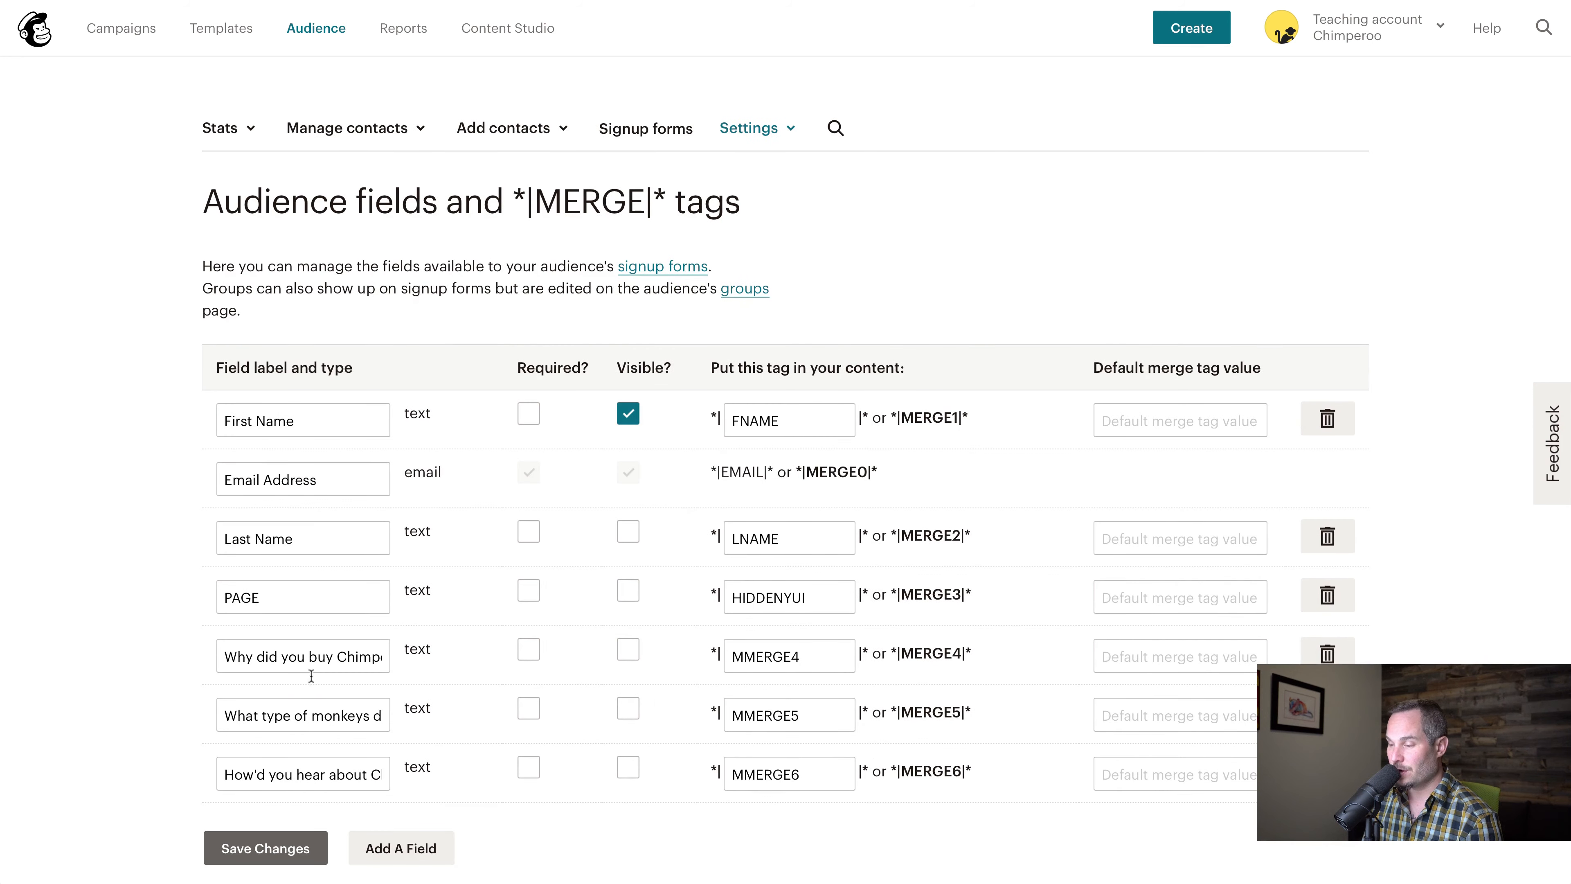
# Switch to Zapier and set the new zap's trigger to Typeform with the New Entry event
pyautogui.click(600, 1)
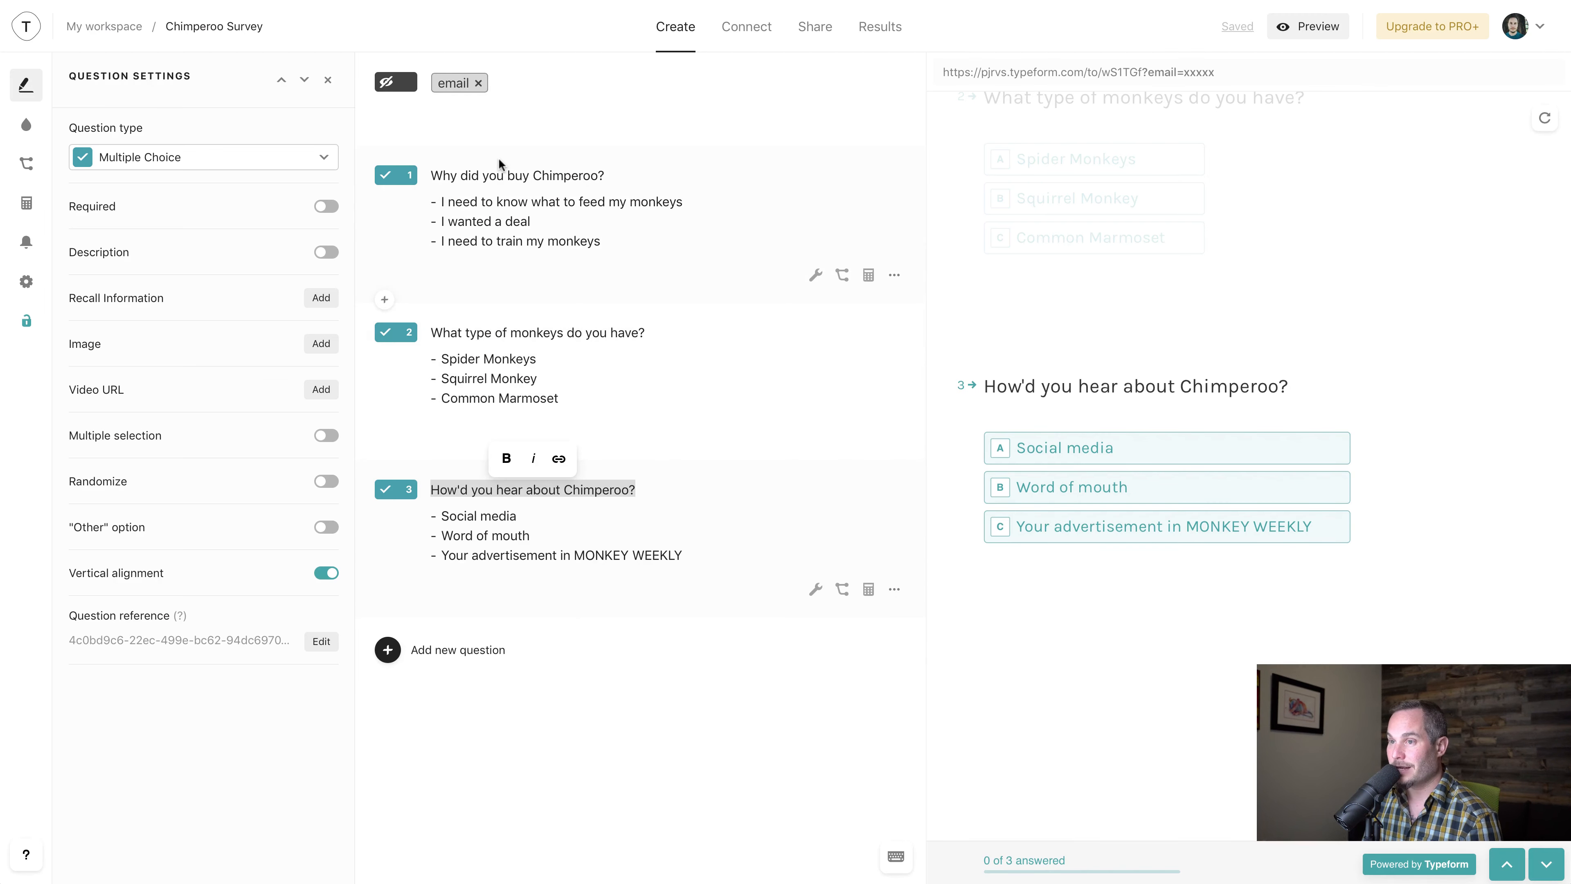
pyautogui.click(859, 1)
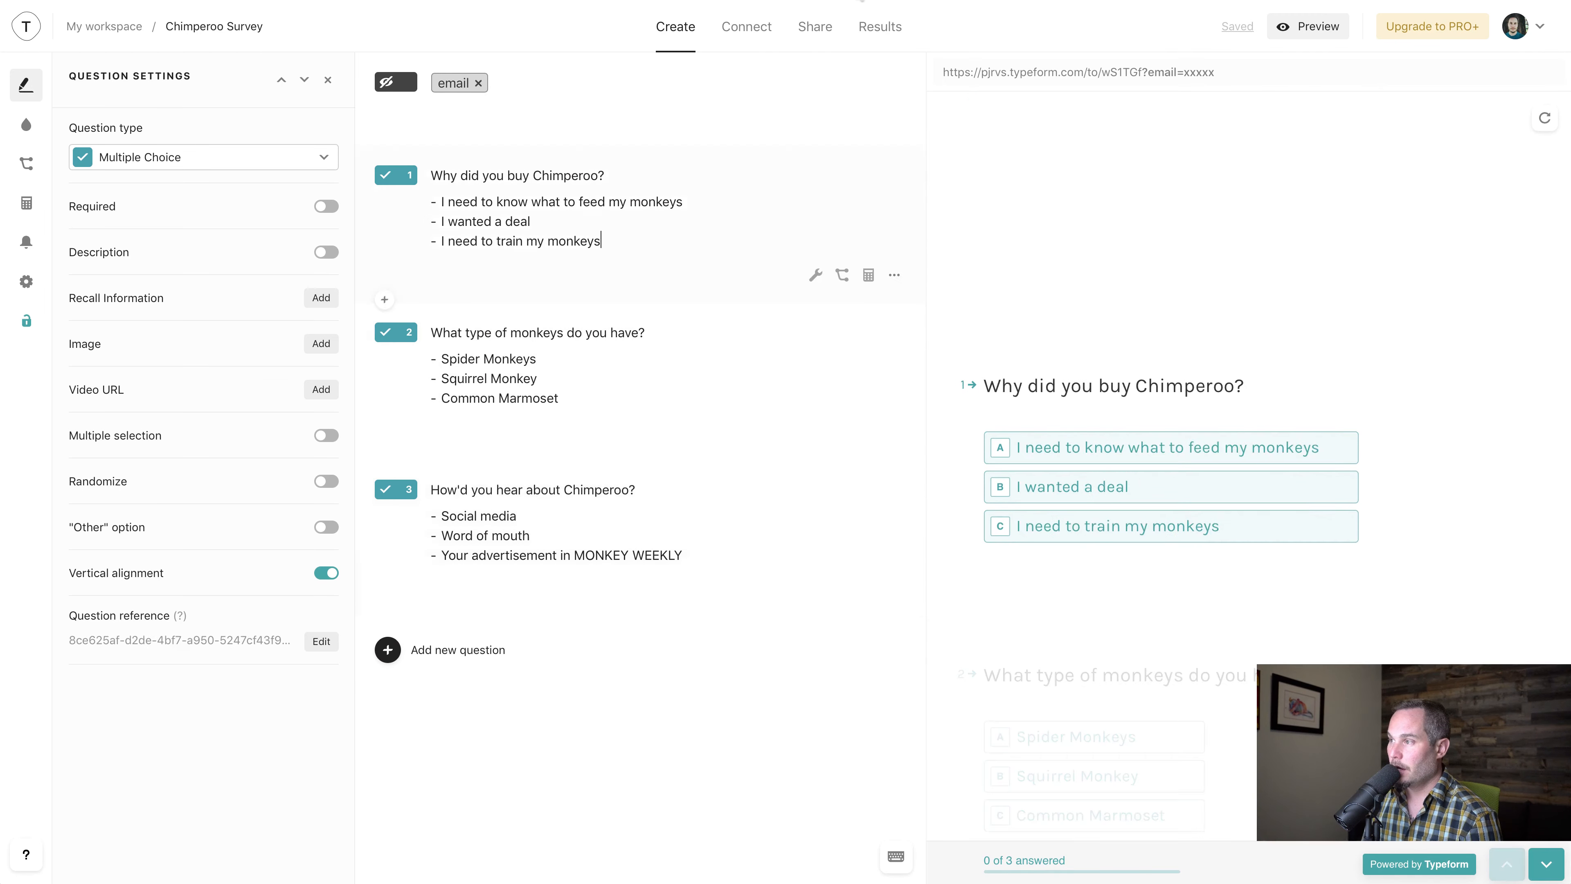
pyautogui.click(862, 1)
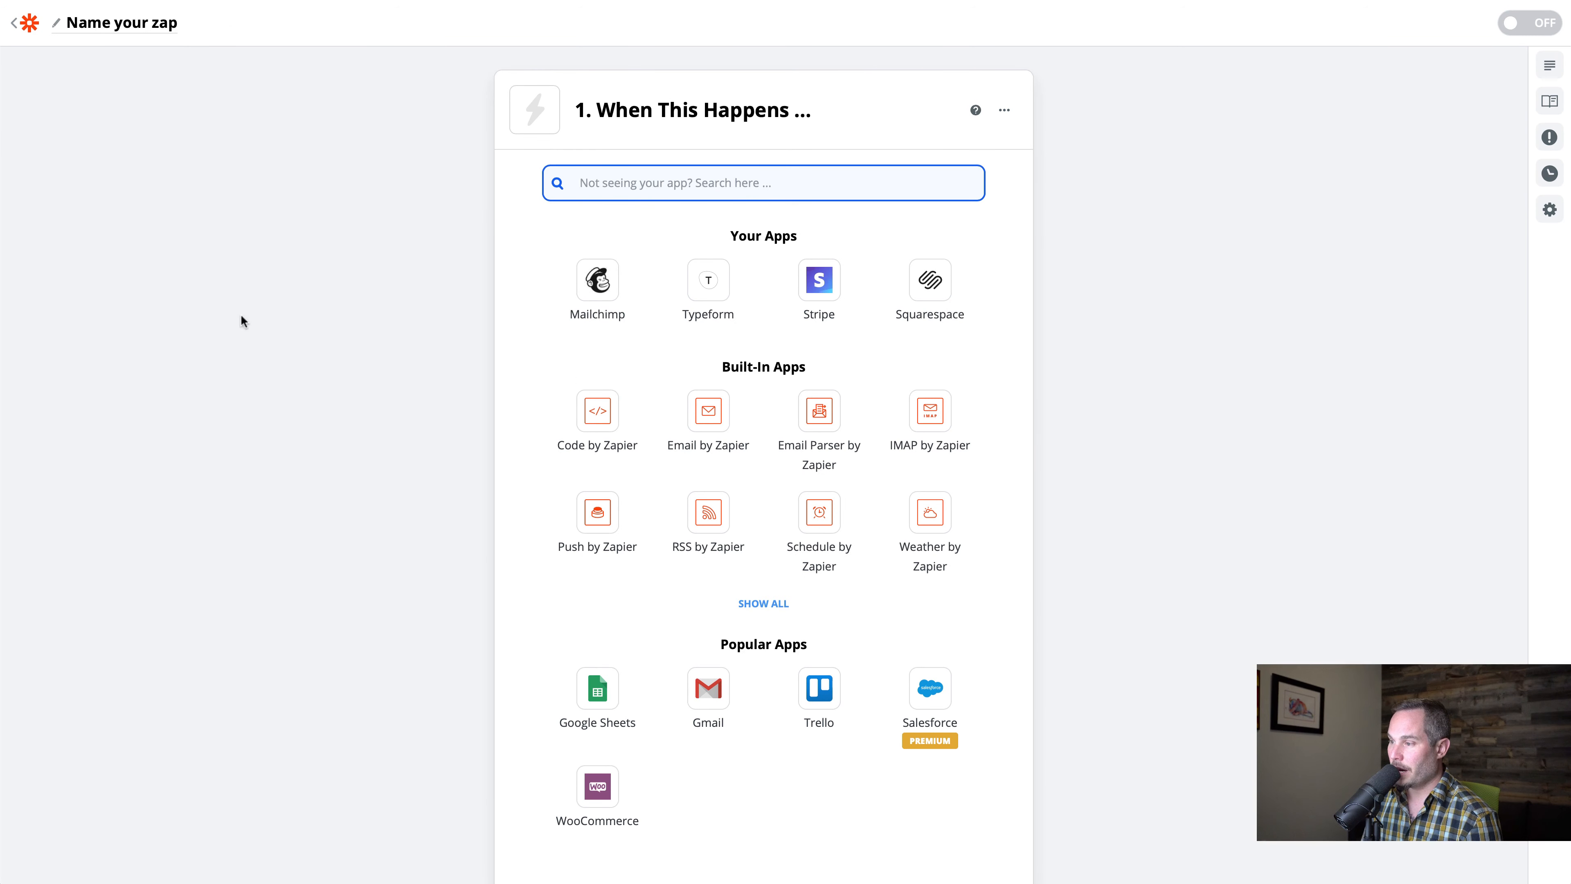
pyautogui.click(710, 285)
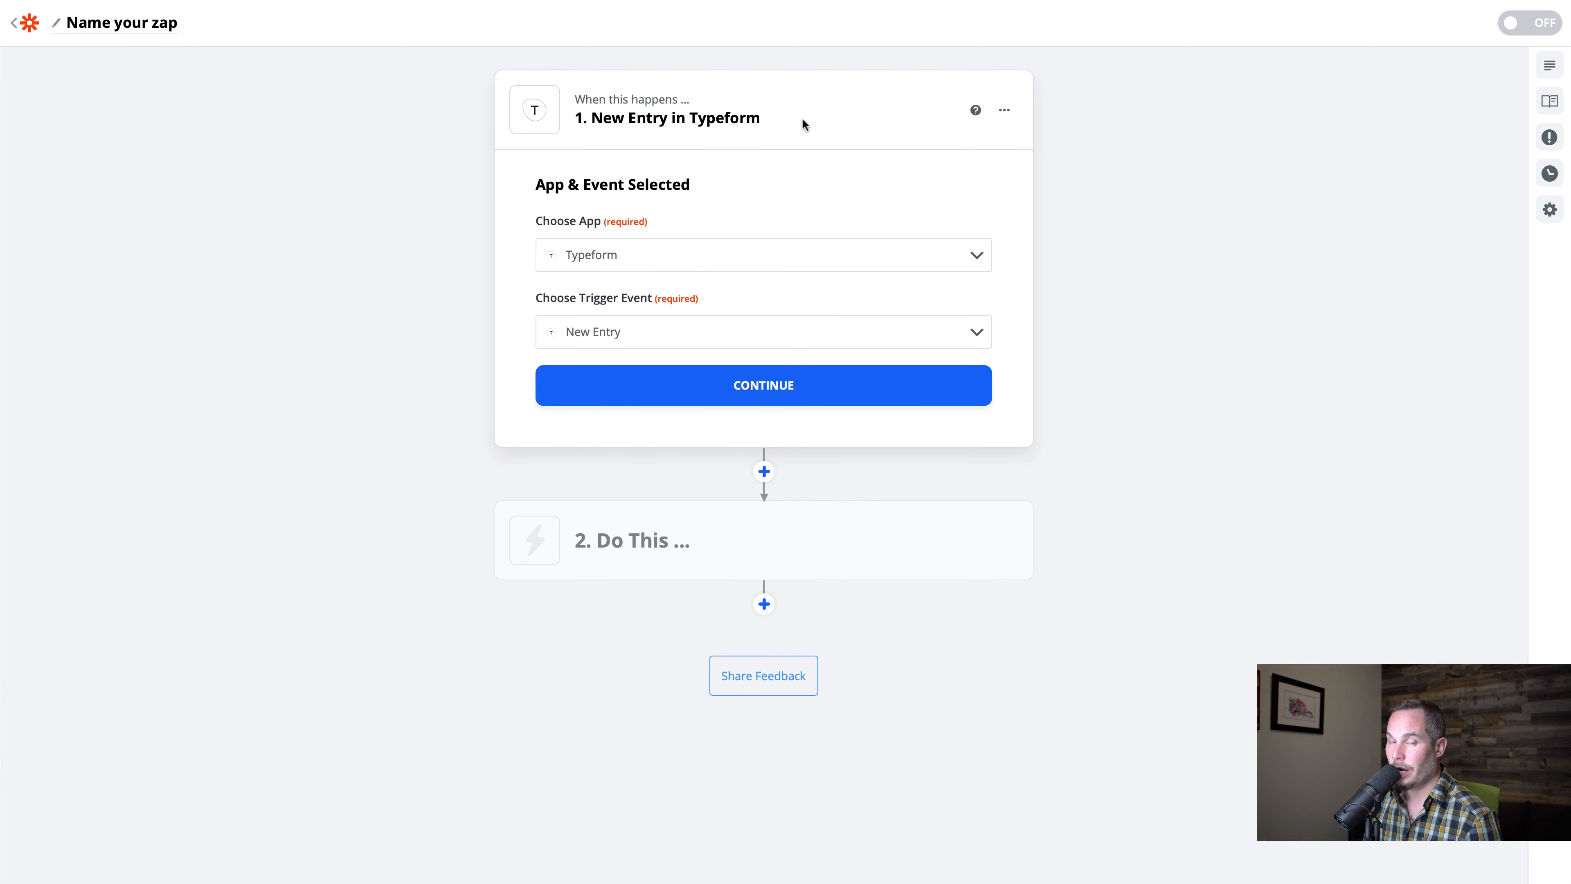
pyautogui.click(623, 253)
pyautogui.click(444, 289)
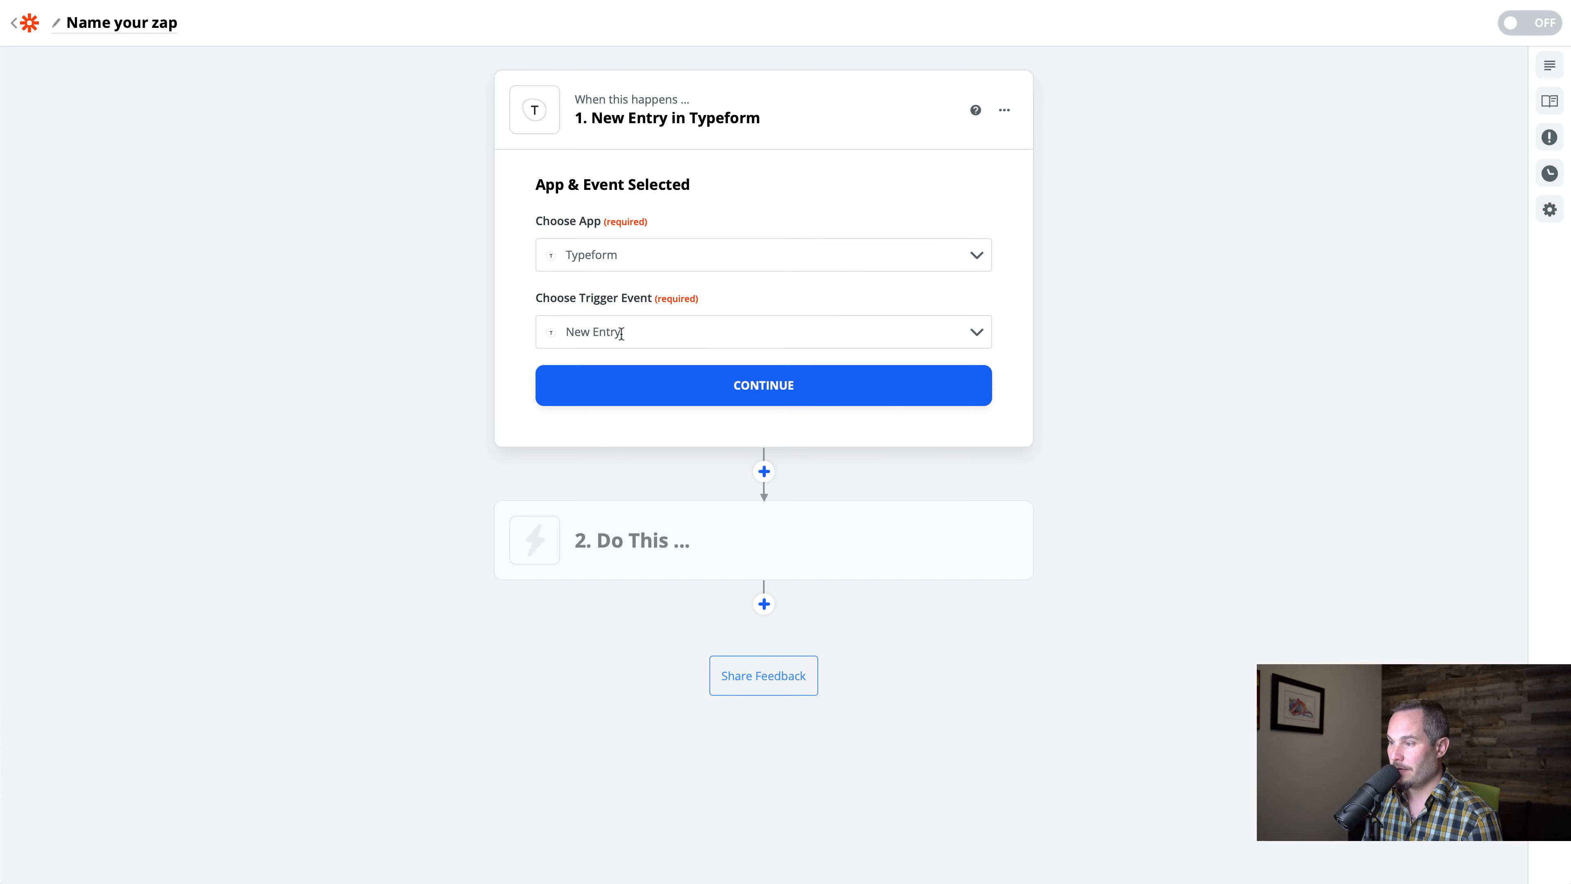
pyautogui.click(618, 331)
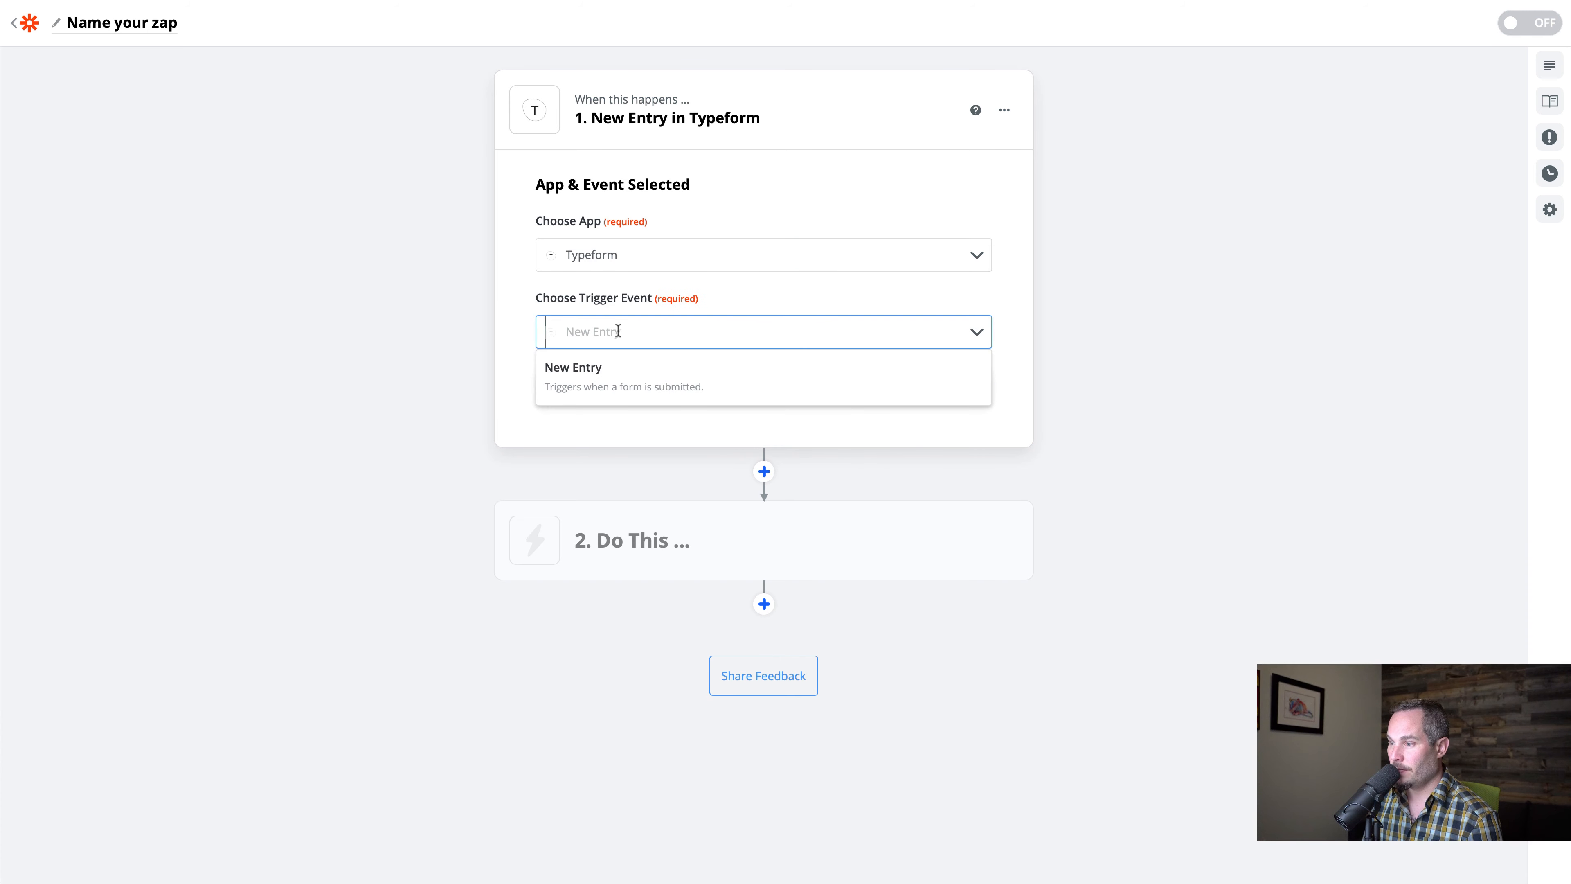
pyautogui.click(649, 386)
pyautogui.click(764, 393)
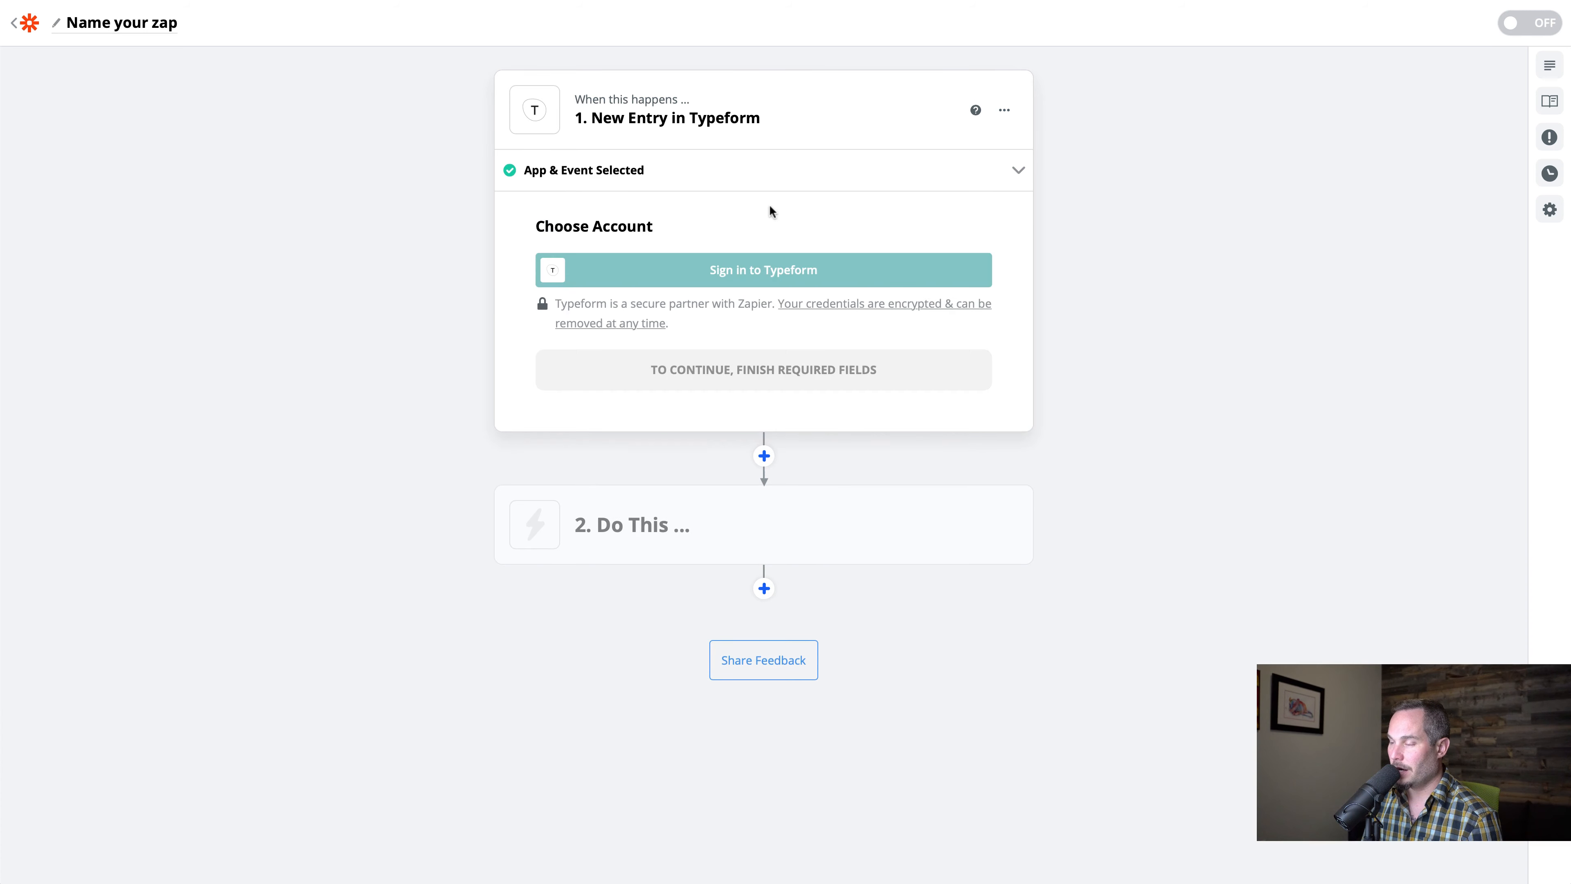
# Connect the Typeform account to the trigger by logging in with the account email and password
pyautogui.click(767, 272)
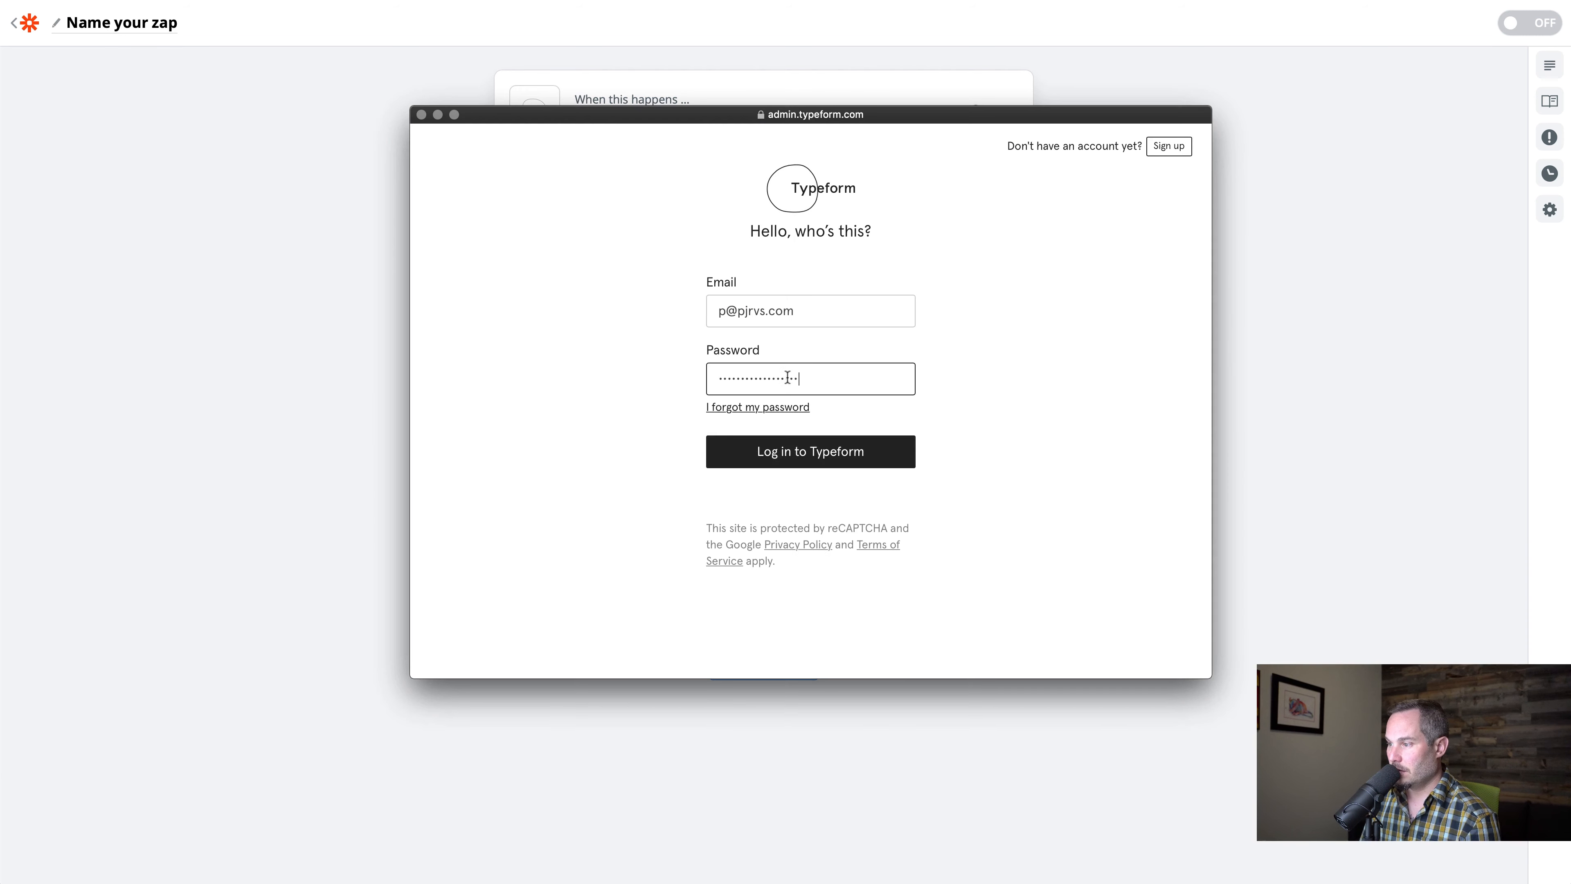
pyautogui.click(802, 451)
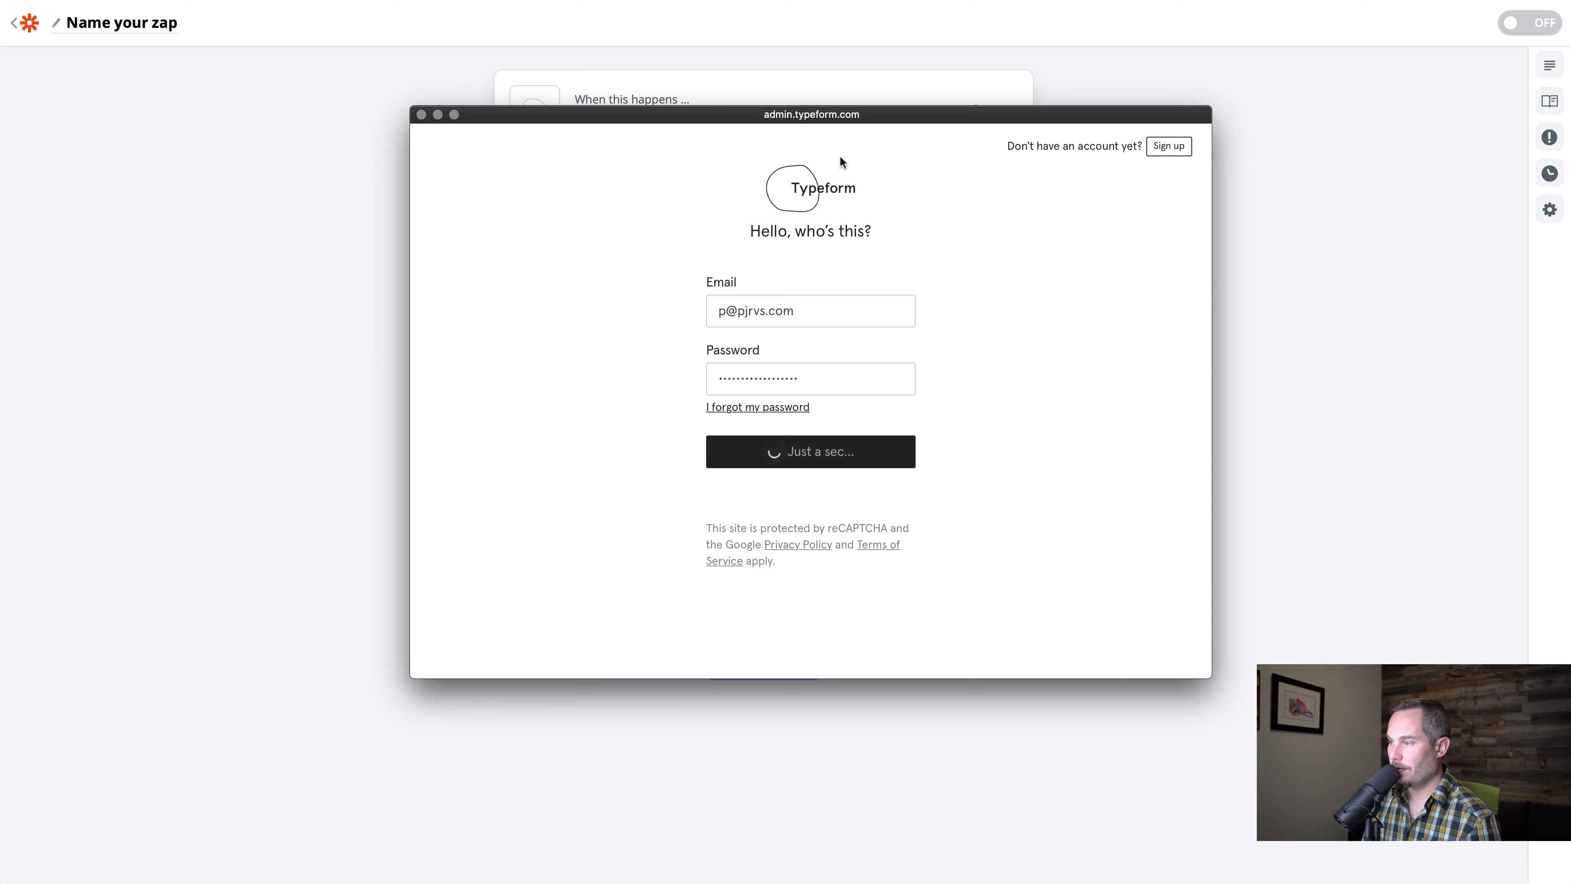
pyautogui.scroll(-5, 621, 228)
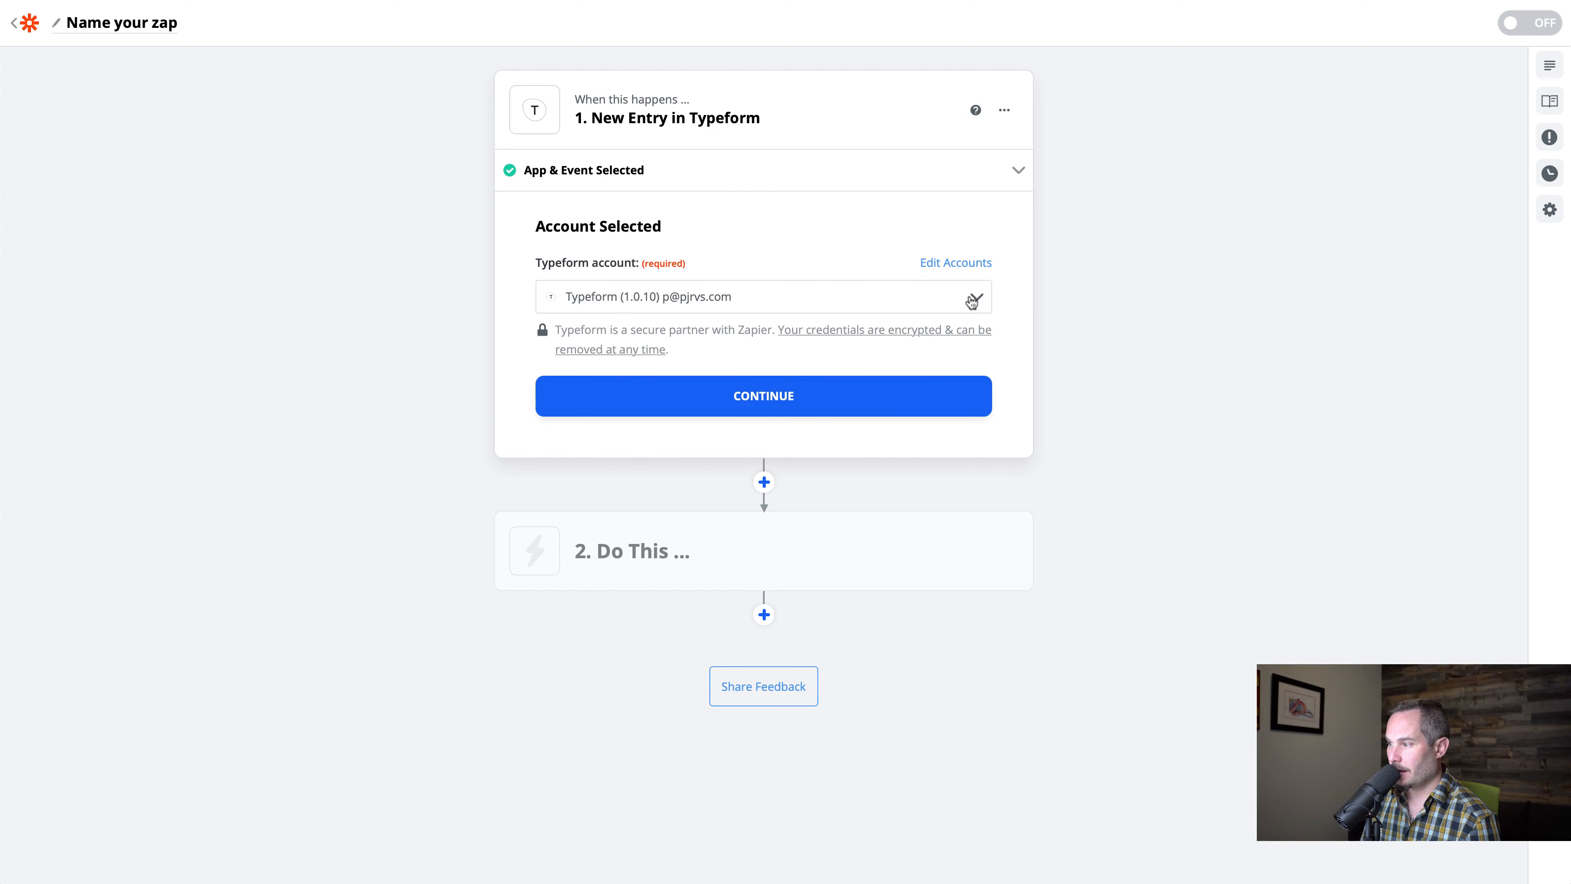
pyautogui.click(699, 402)
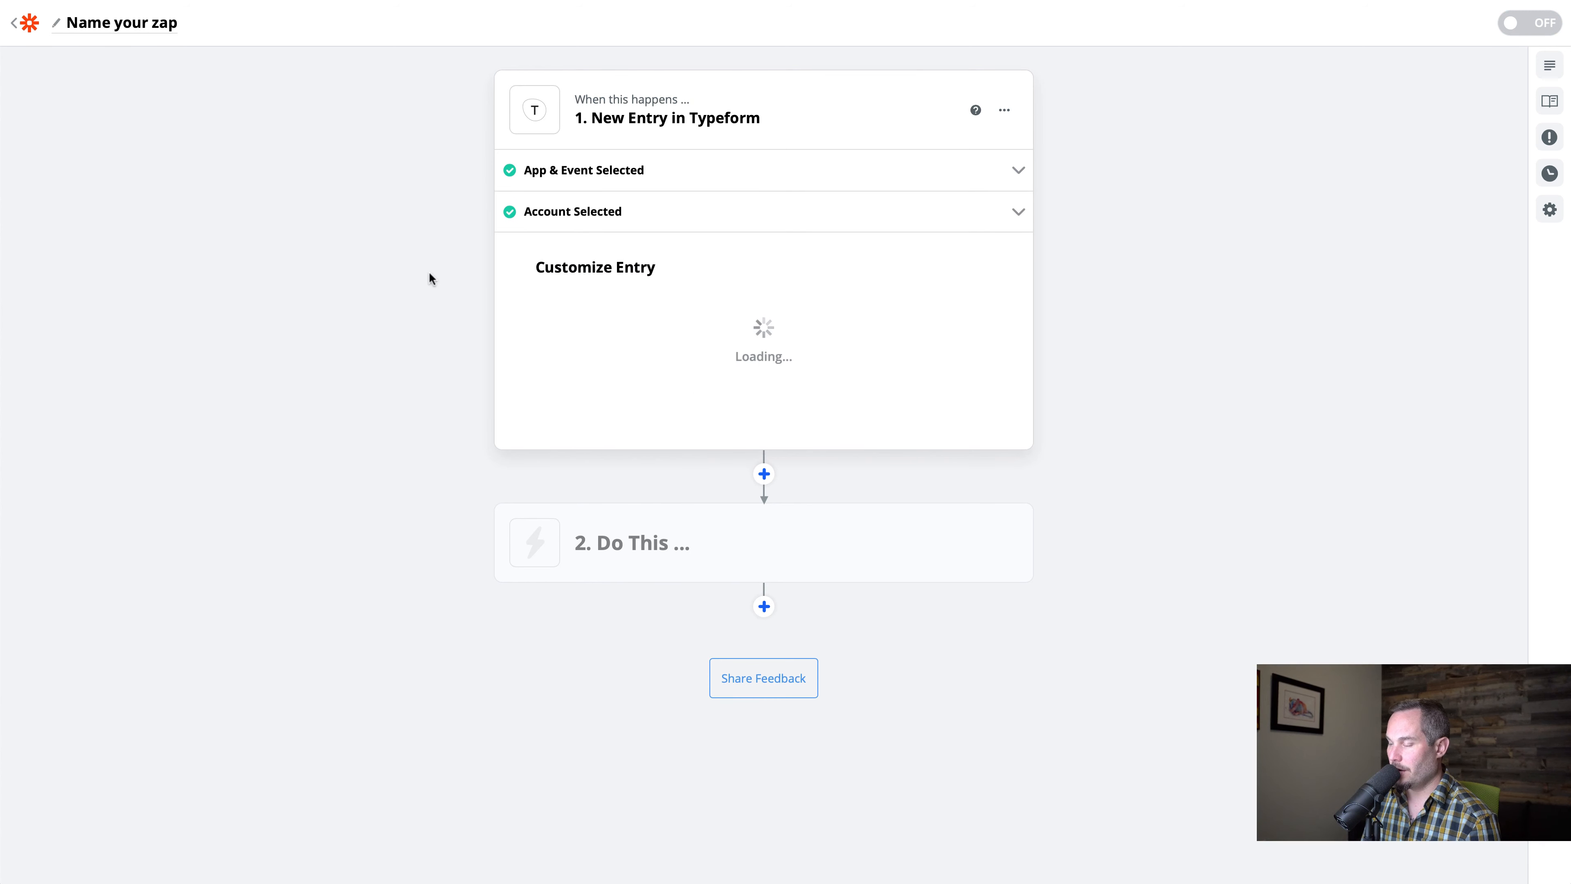
# Choose Chimperoo Survey as the trigger's form and test the connection by finding an entry
pyautogui.click(693, 331)
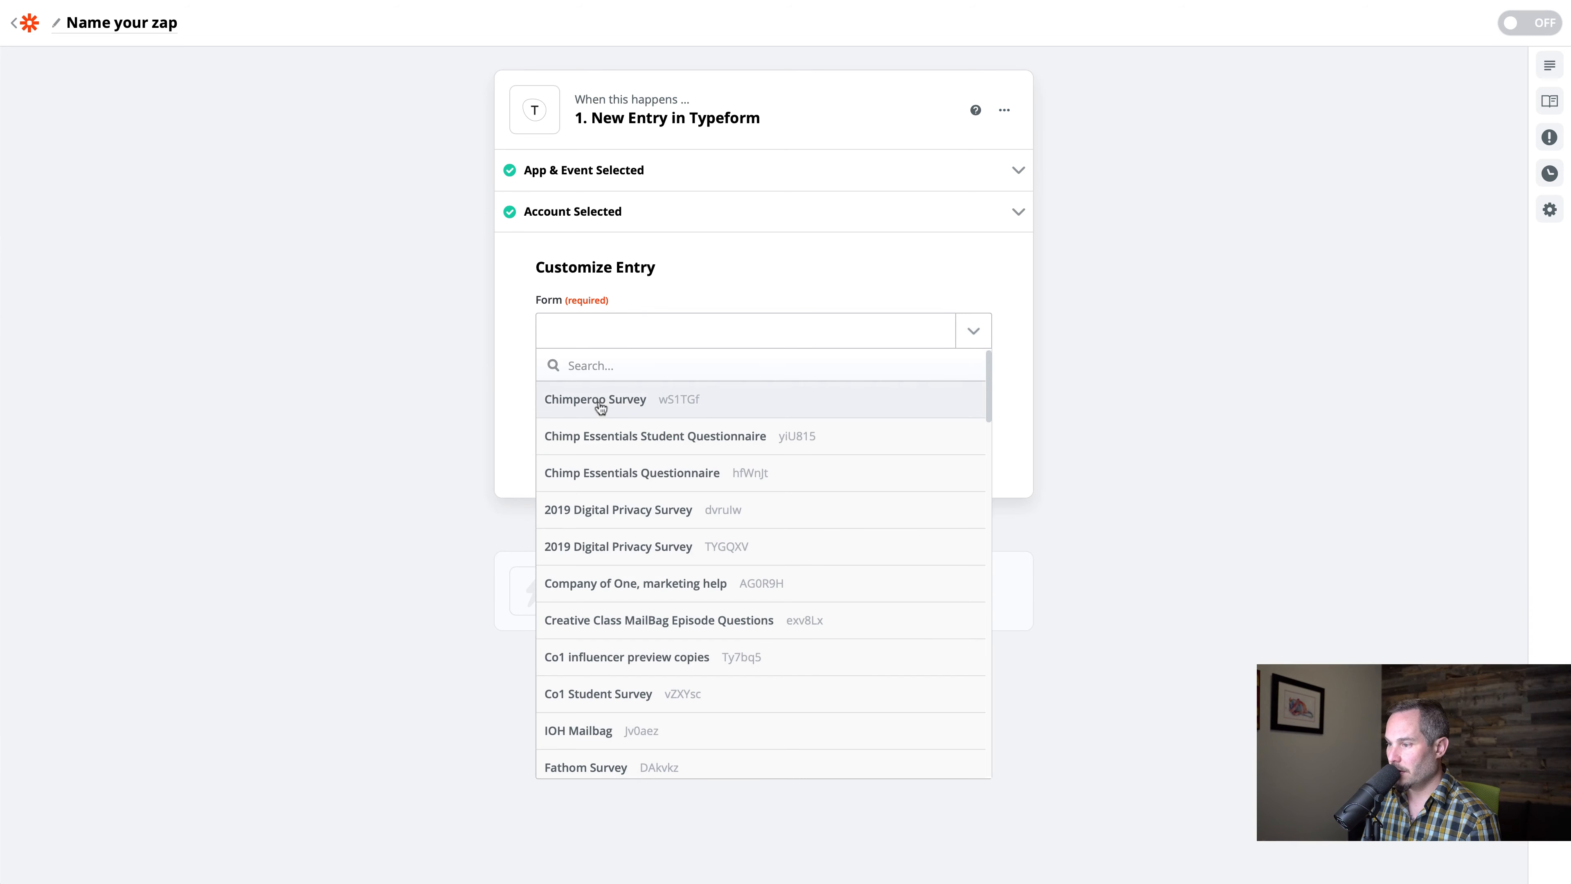
pyautogui.click(597, 400)
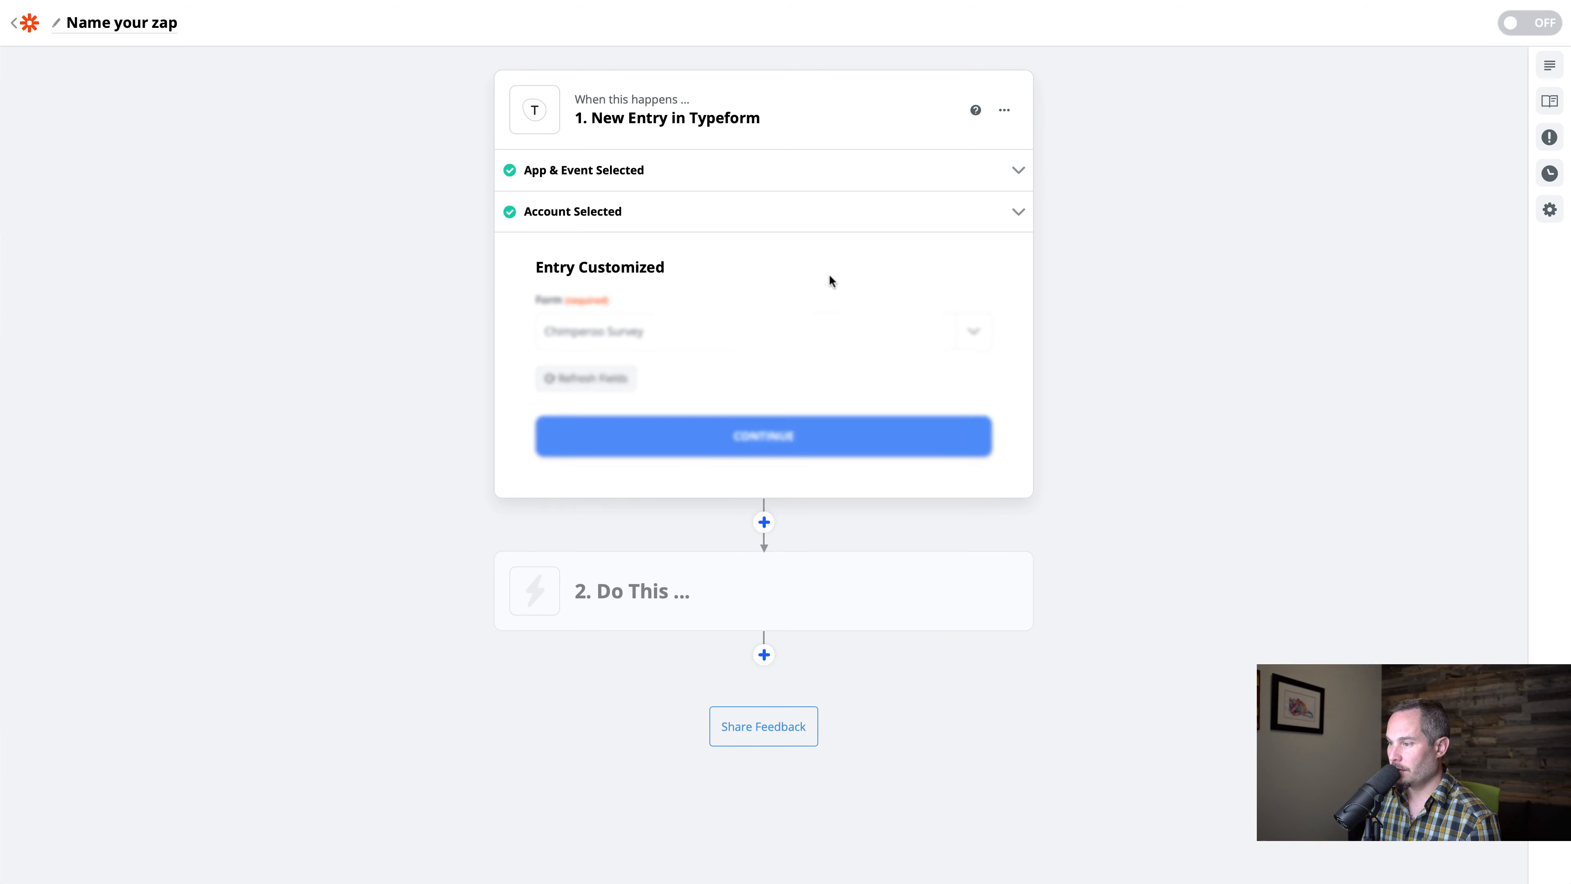
pyautogui.click(768, 438)
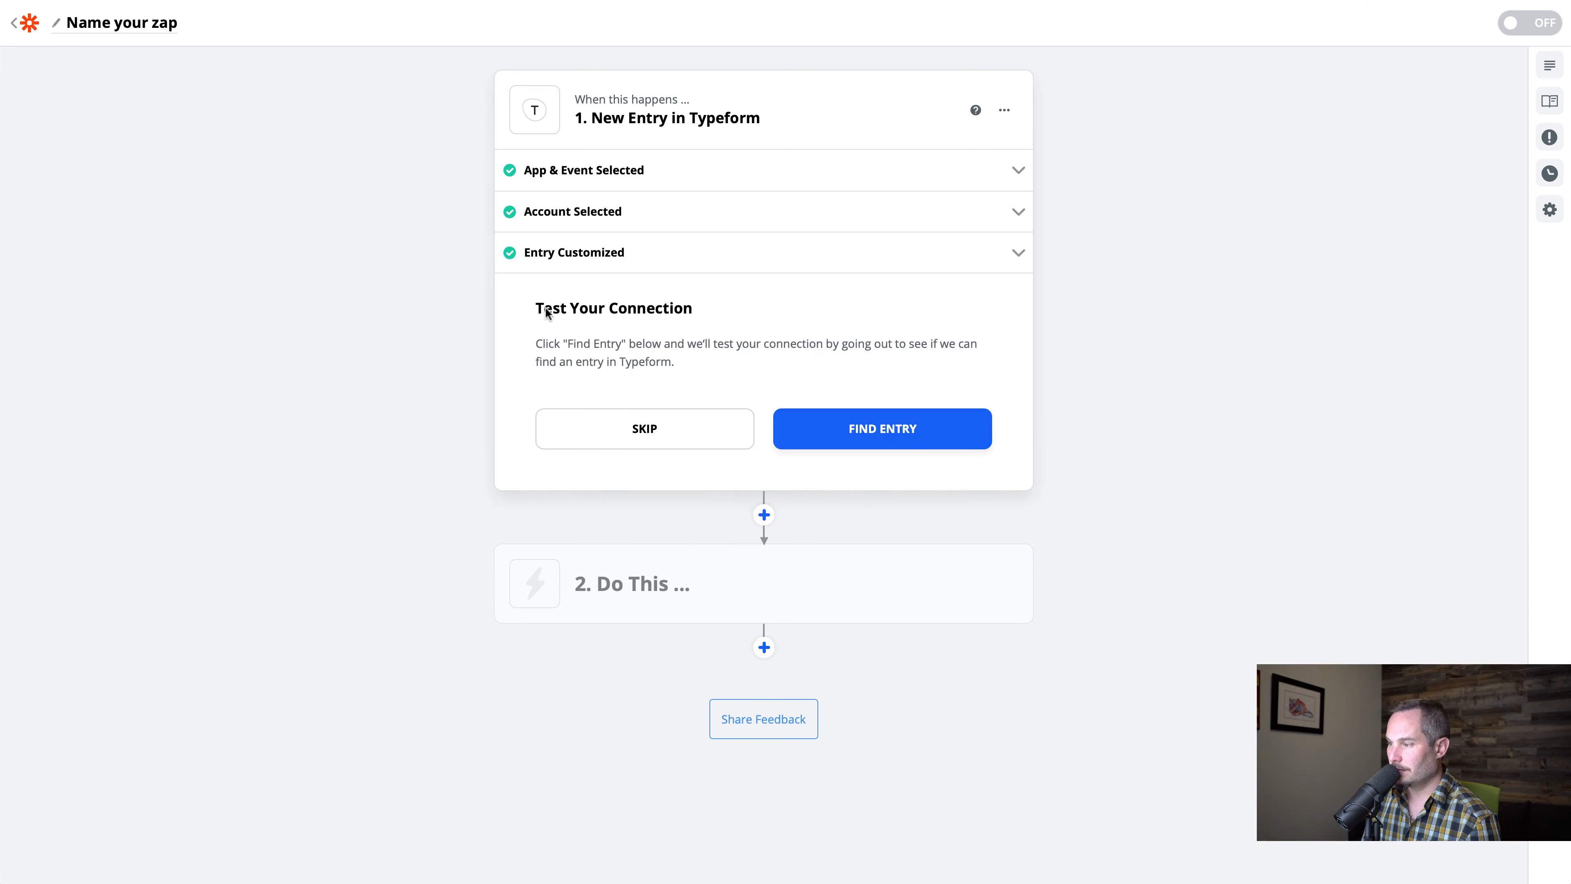
pyautogui.click(855, 436)
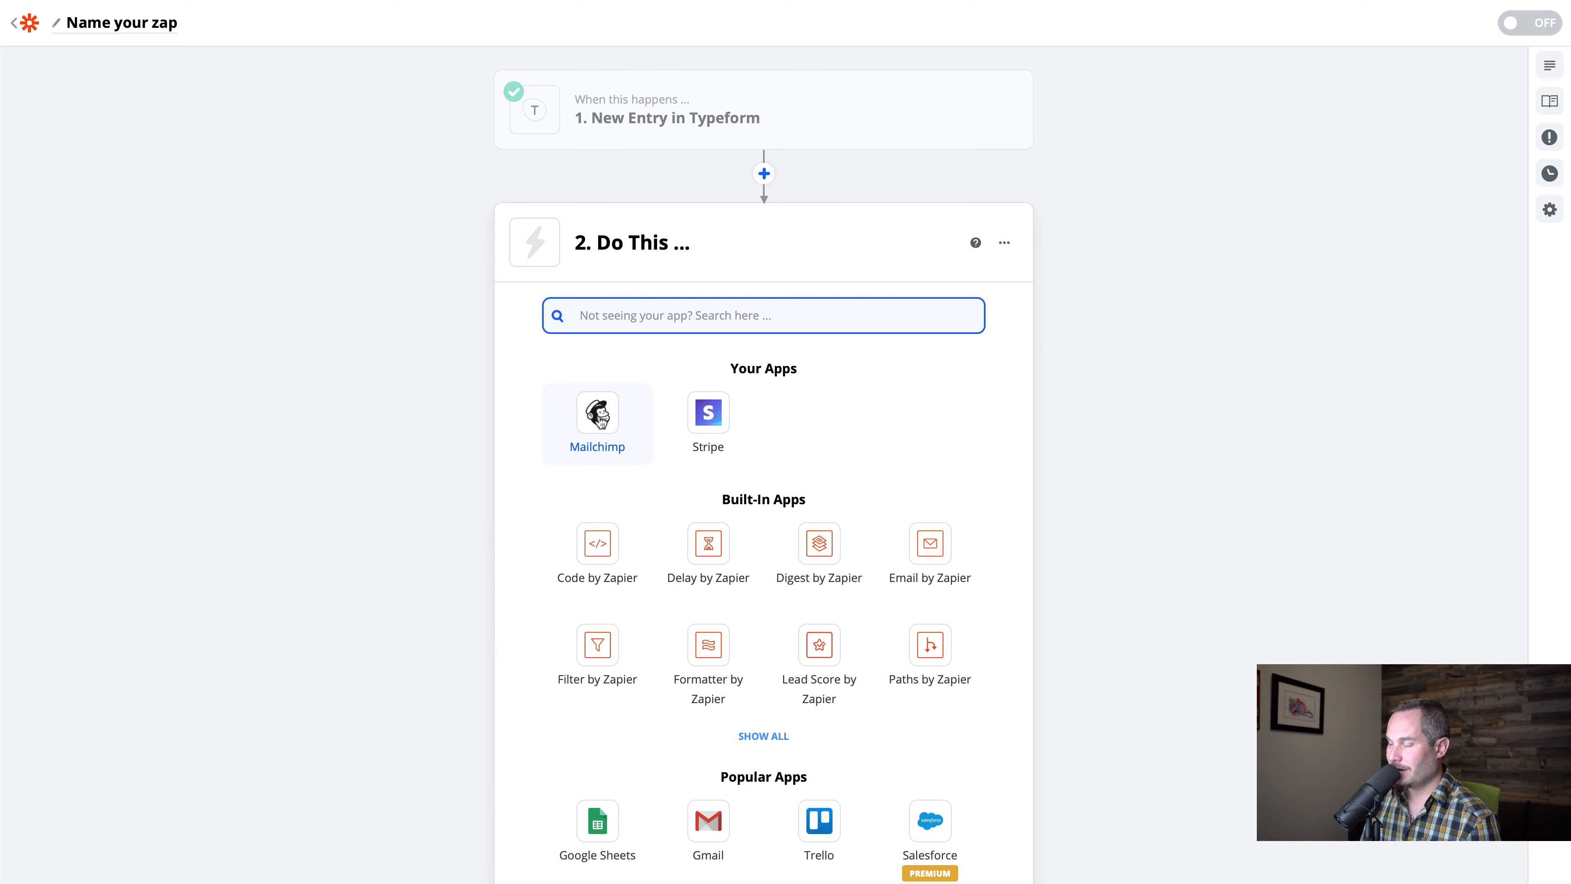
# Set the zap's action to Add/Update Subscriber in Mailchimp using the Chimperoo account
pyautogui.moveTo(578, 116)
pyautogui.click(568, 432)
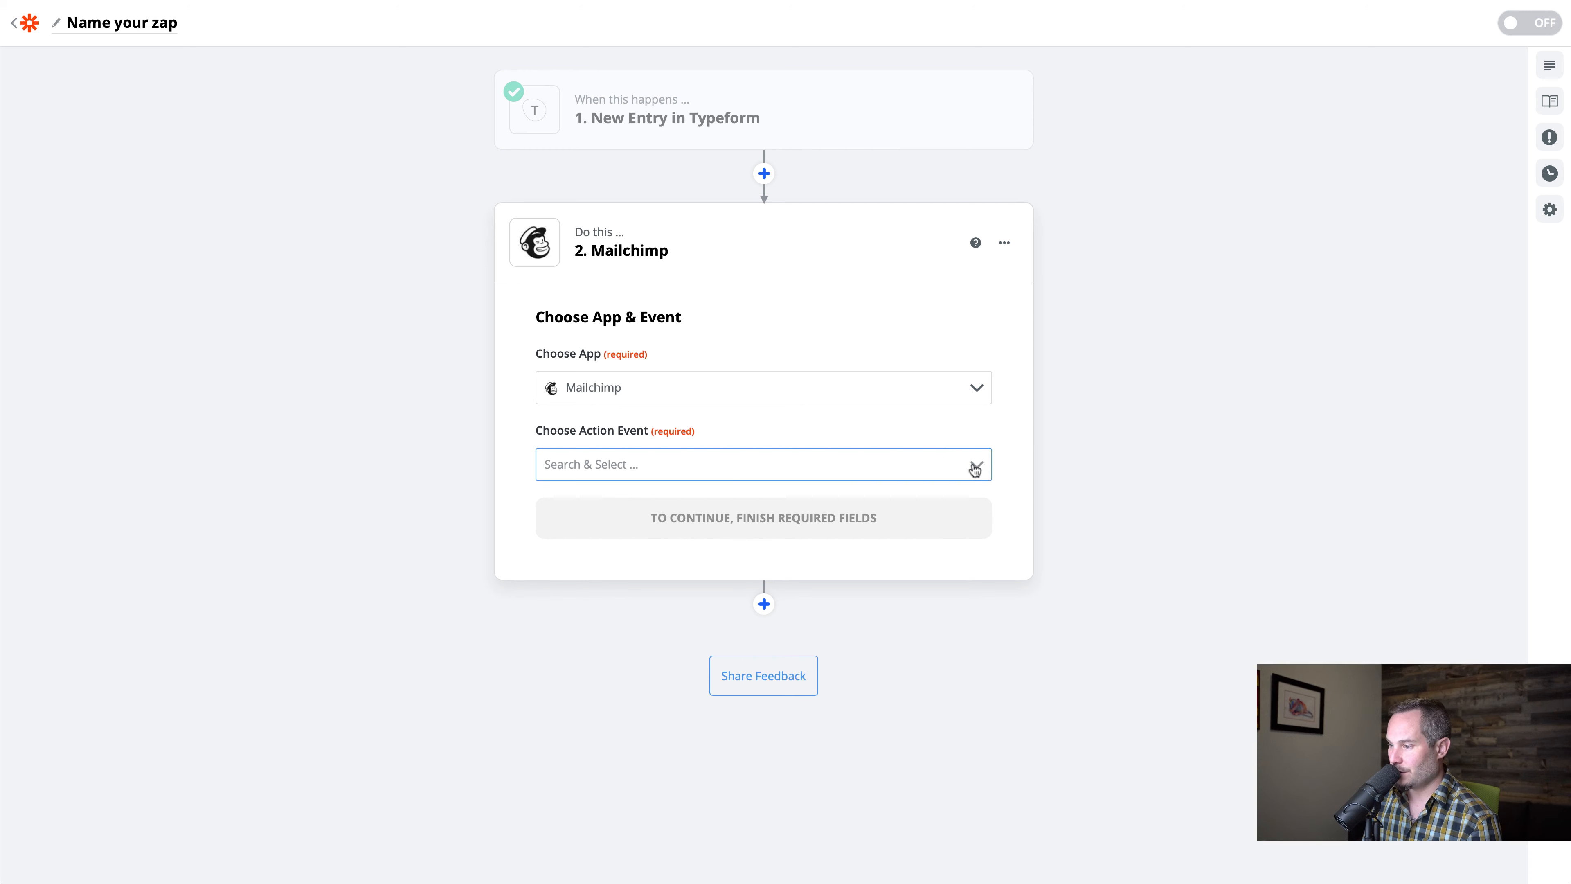
pyautogui.click(975, 465)
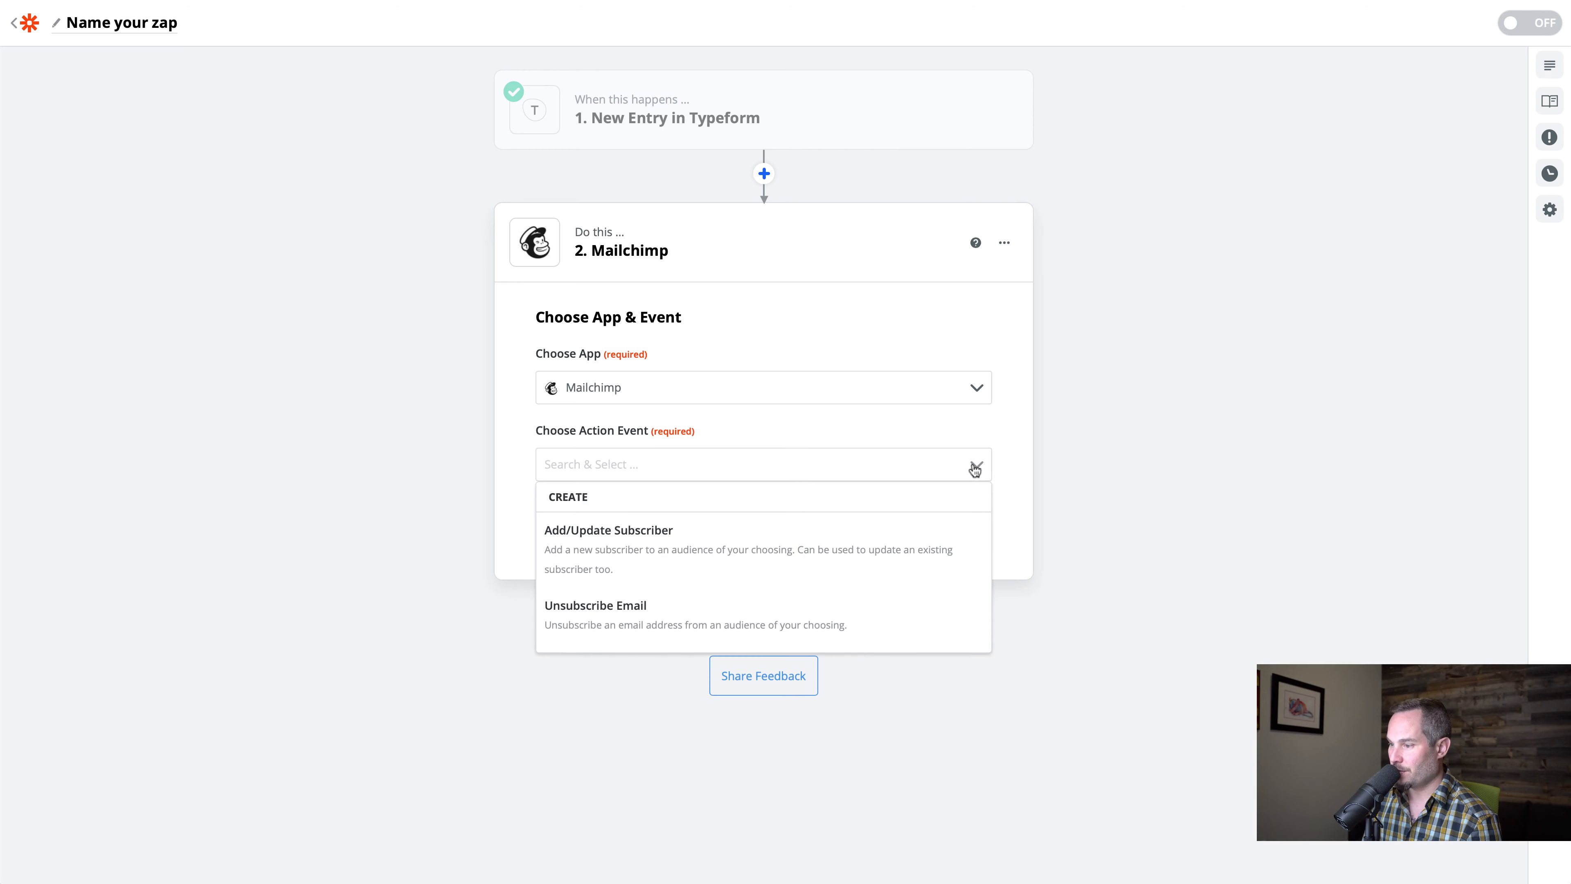
pyautogui.click(580, 540)
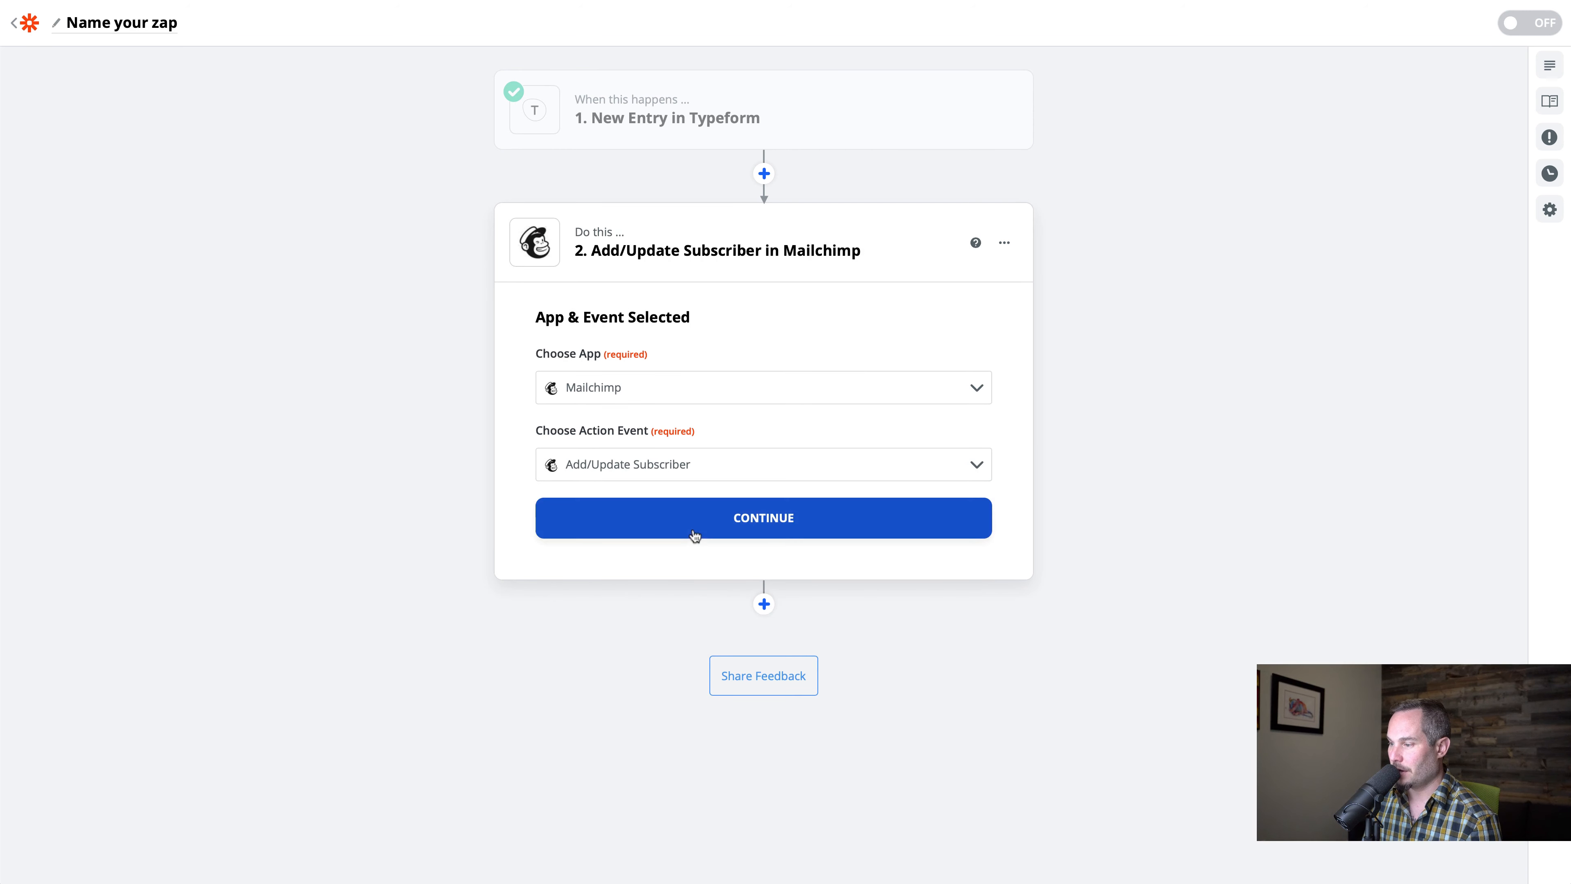
pyautogui.click(717, 526)
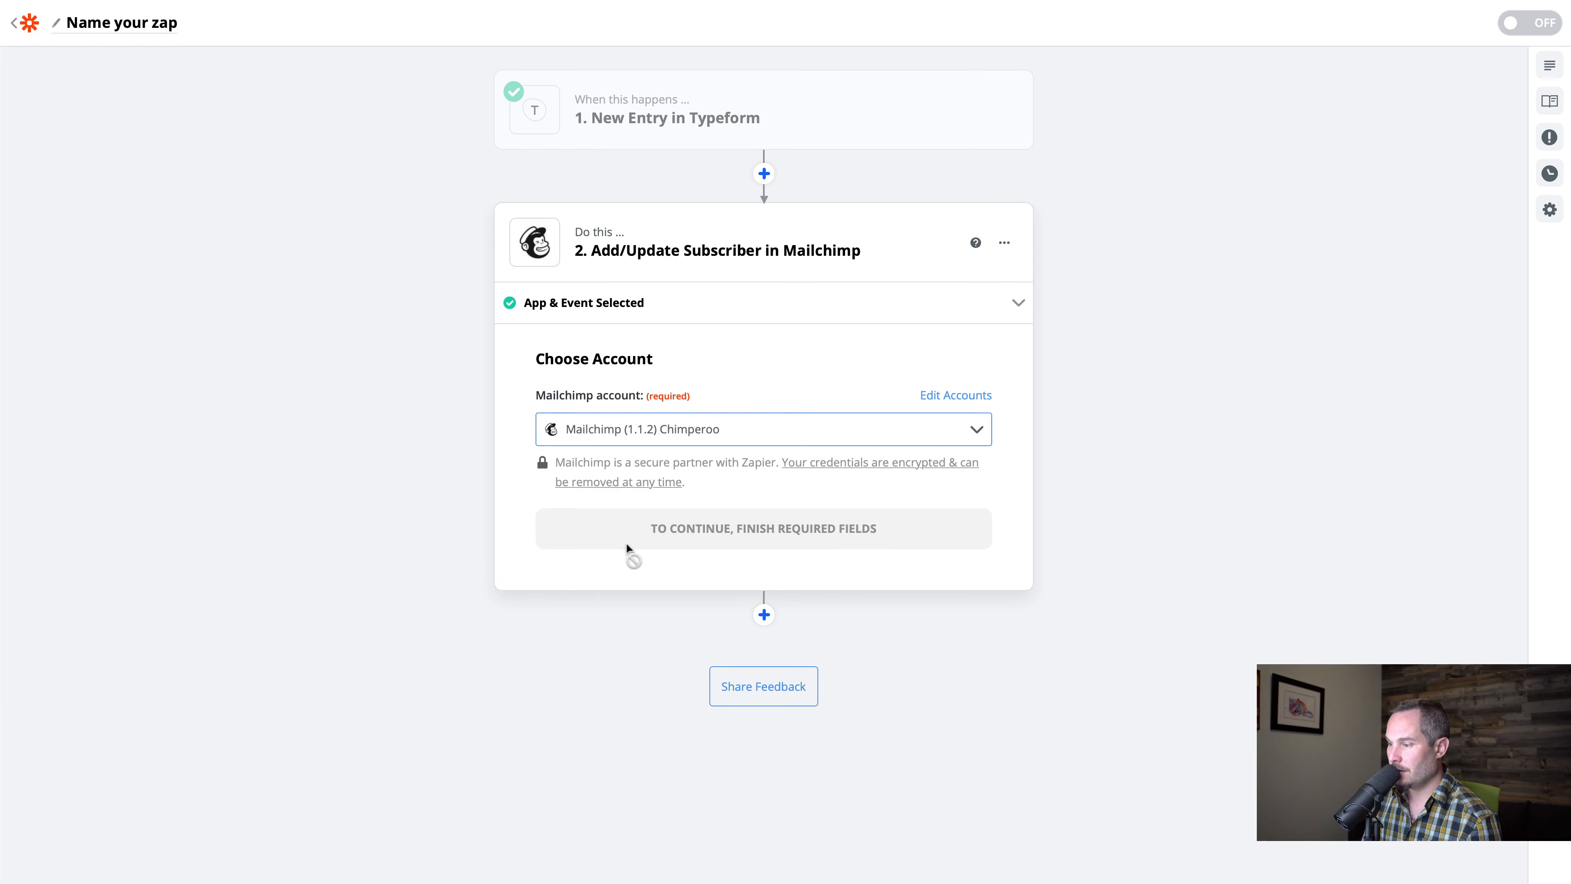
pyautogui.click(725, 545)
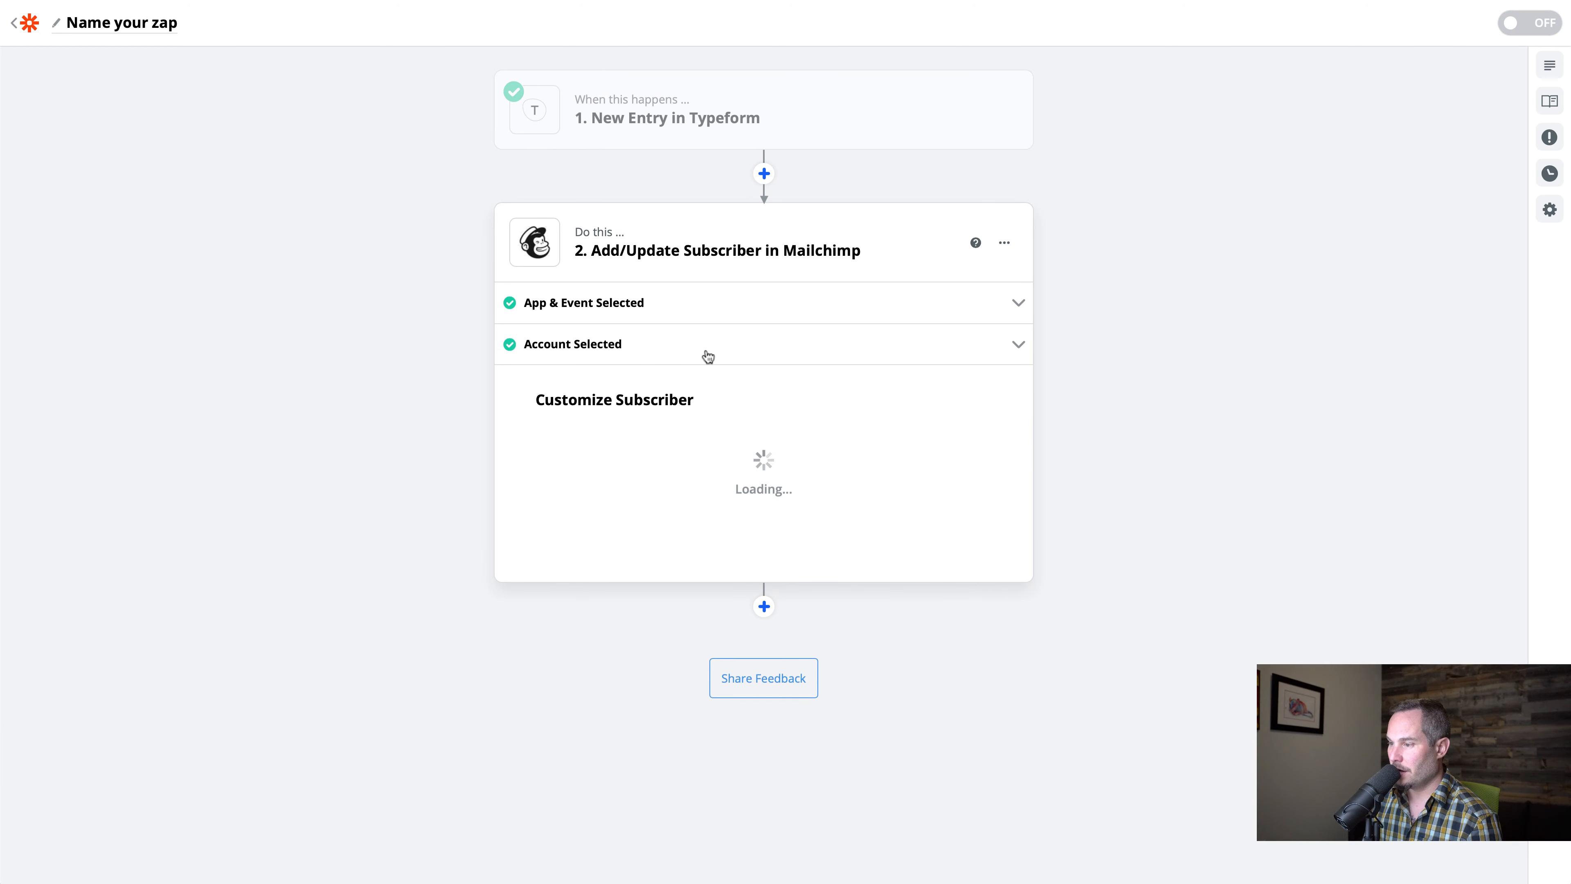
# Choose the Chimperoo audience and insert Typeform's Email (hidden field) as the subscriber email
pyautogui.click(894, 457)
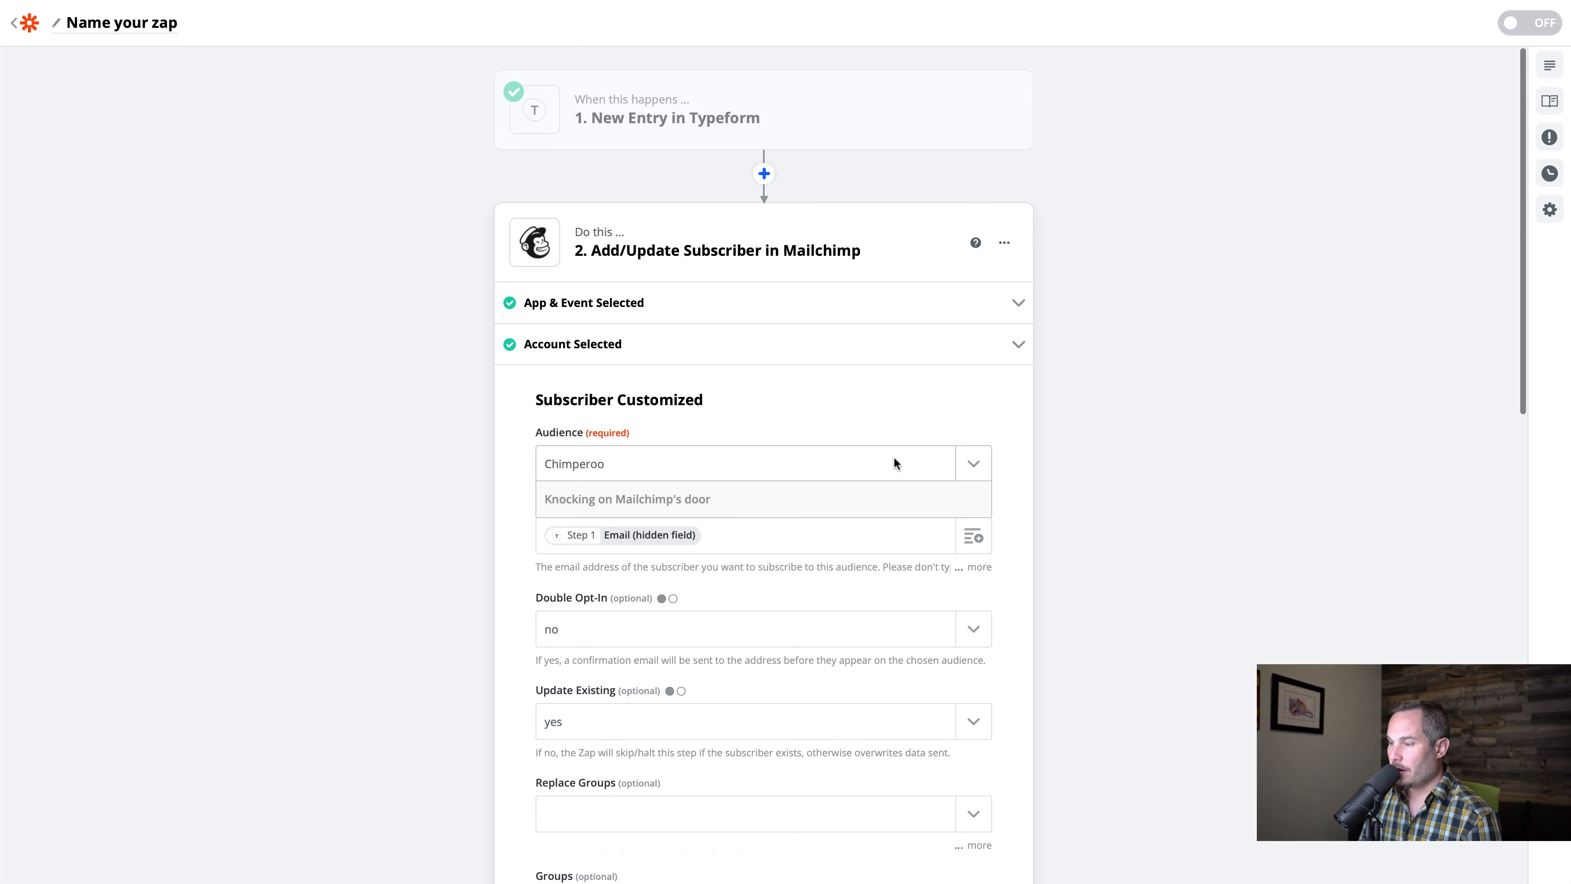
pyautogui.click(492, 427)
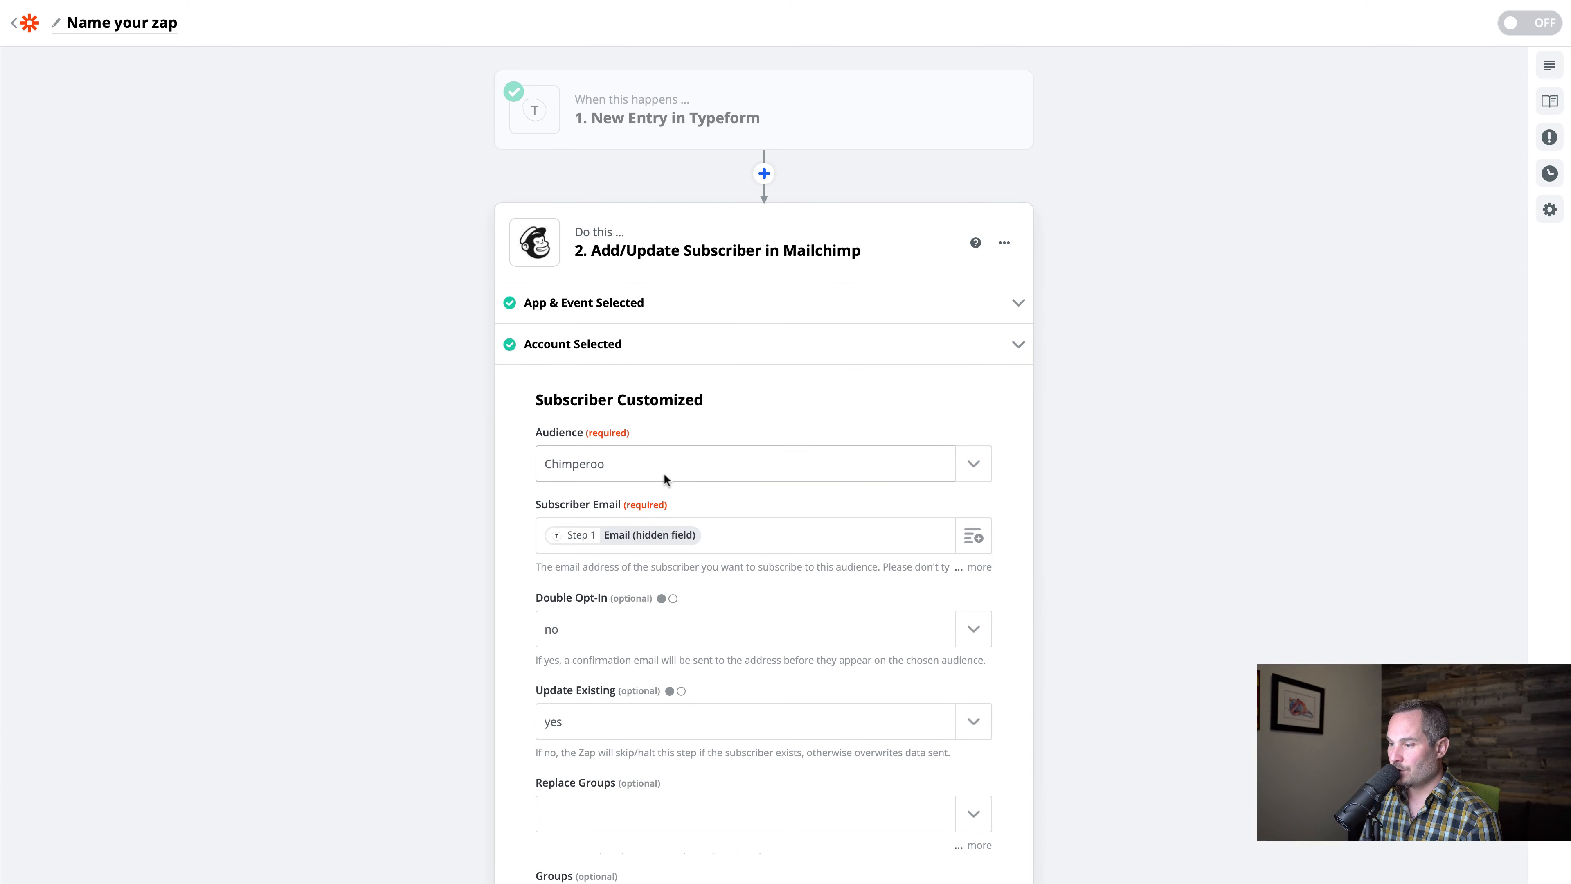
pyautogui.click(968, 537)
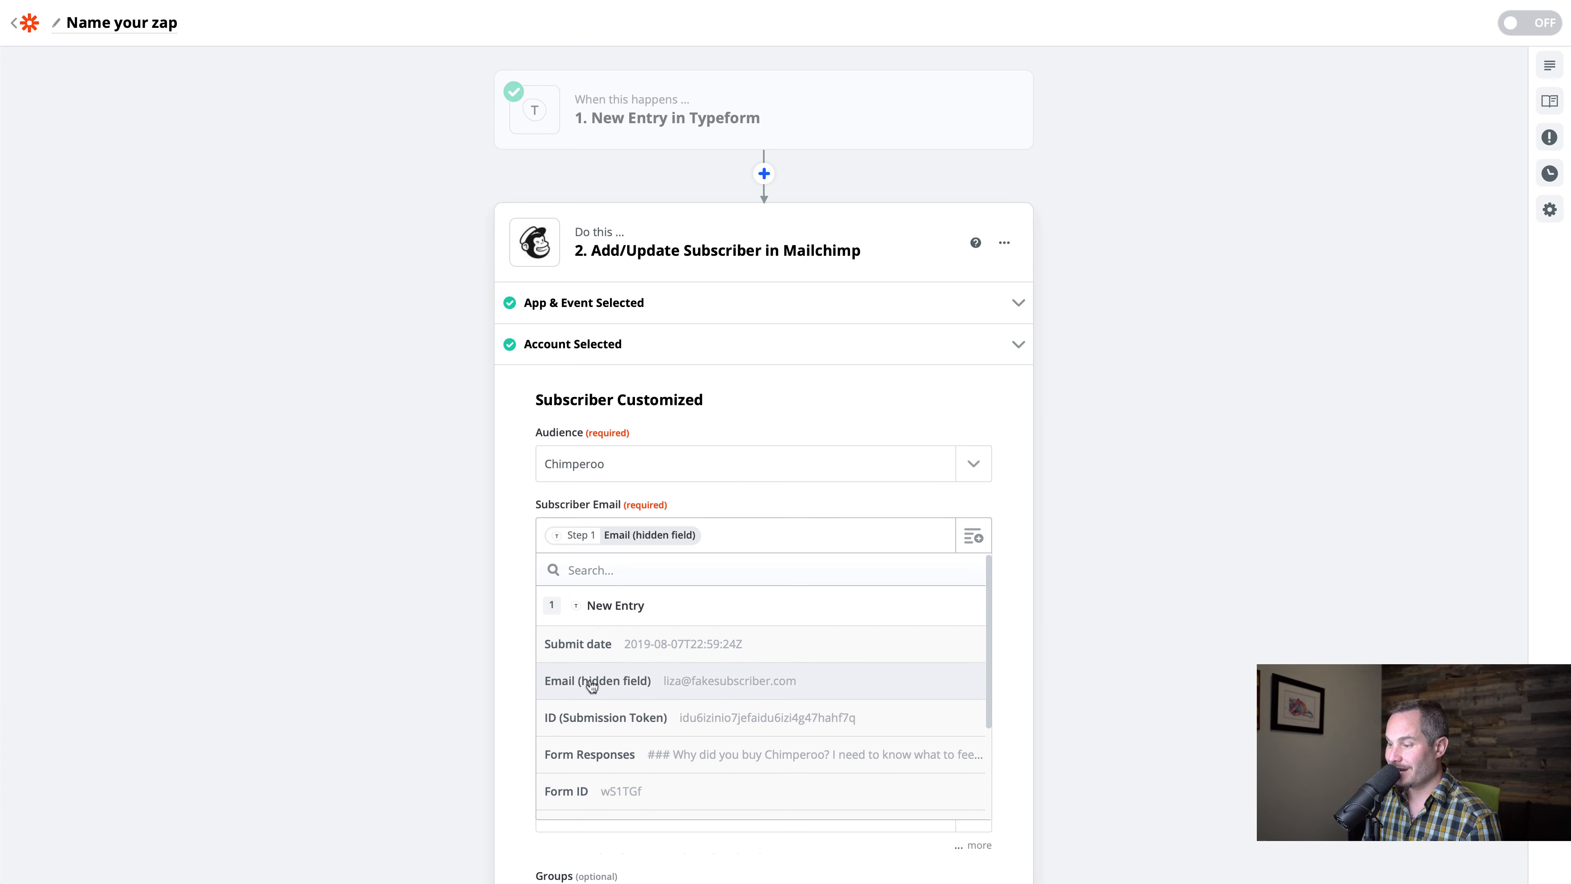
pyautogui.click(613, 689)
# Set Double Opt-In to no and Update Existing to yes for the Mailchimp subscriber action
pyautogui.scroll(-1, 544, 576)
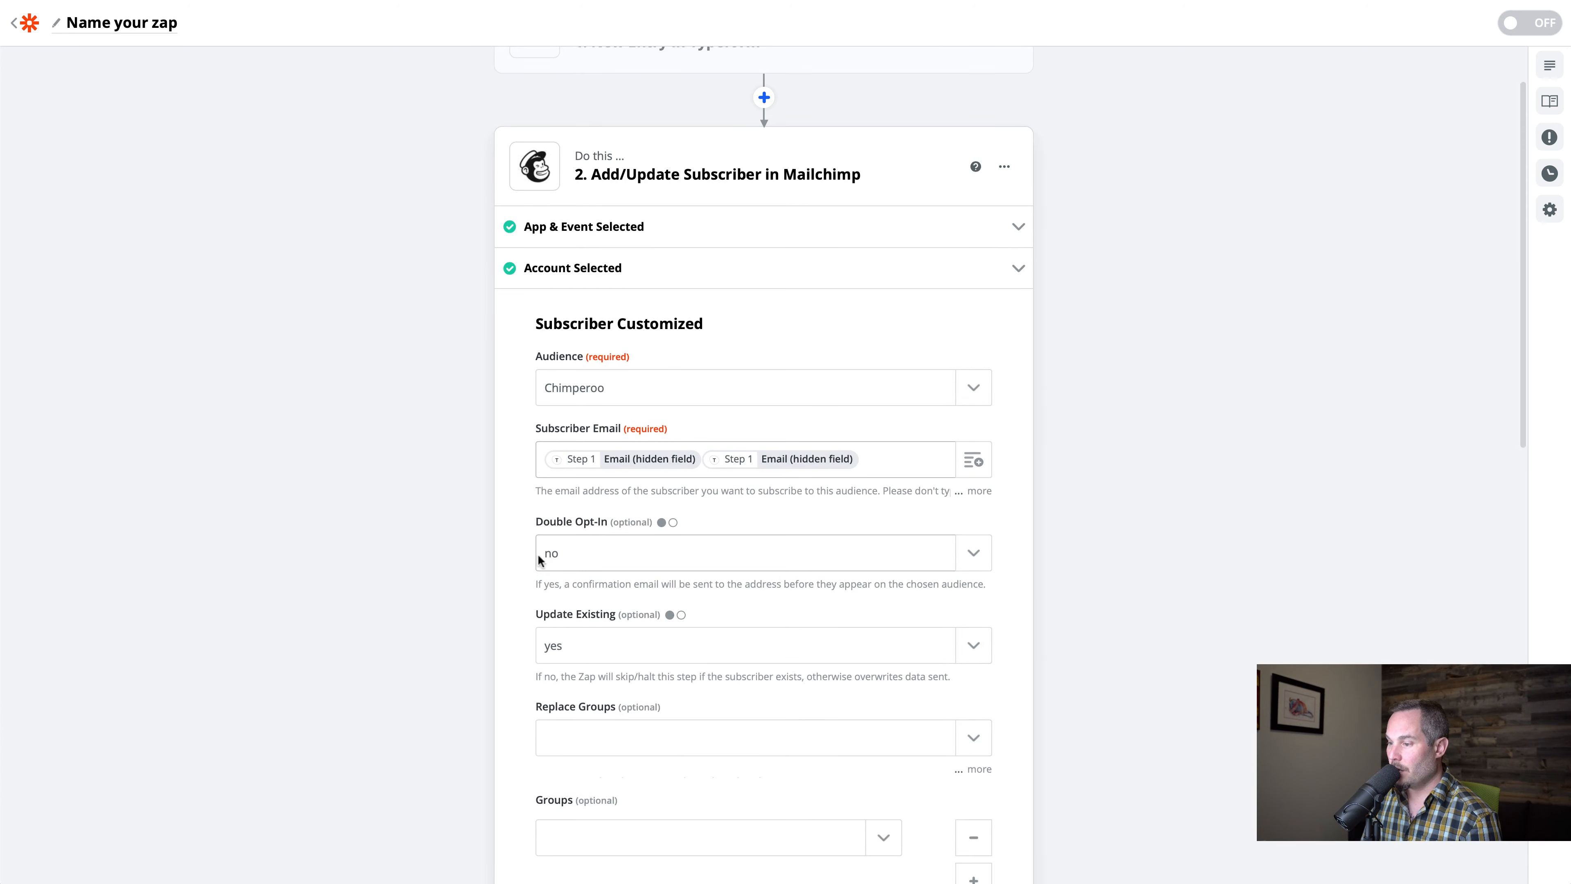
pyautogui.click(973, 553)
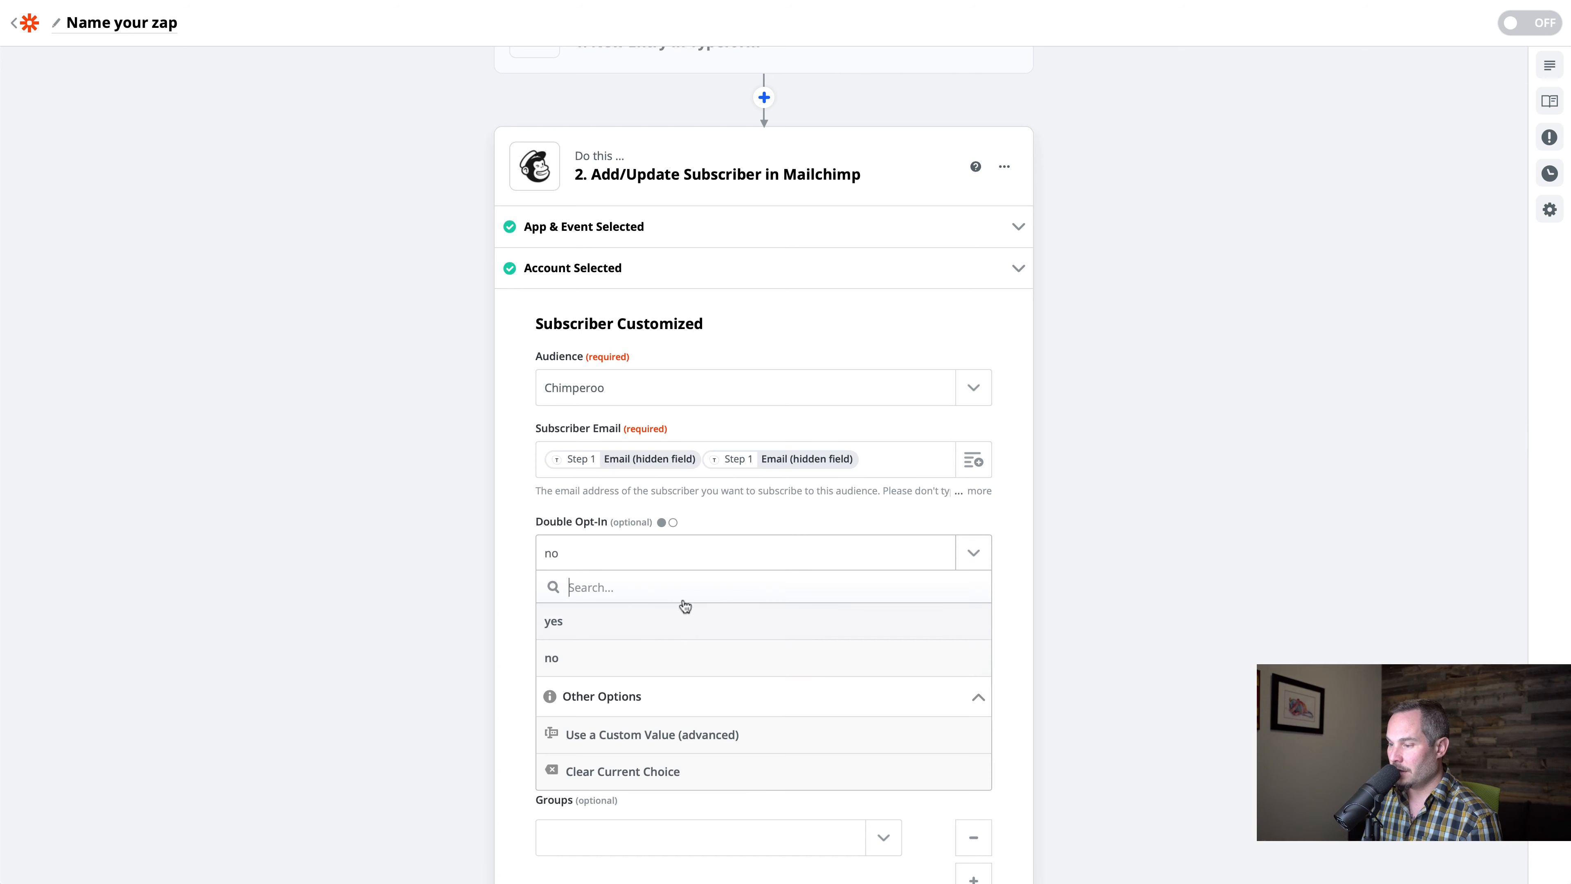
pyautogui.click(578, 657)
pyautogui.click(620, 648)
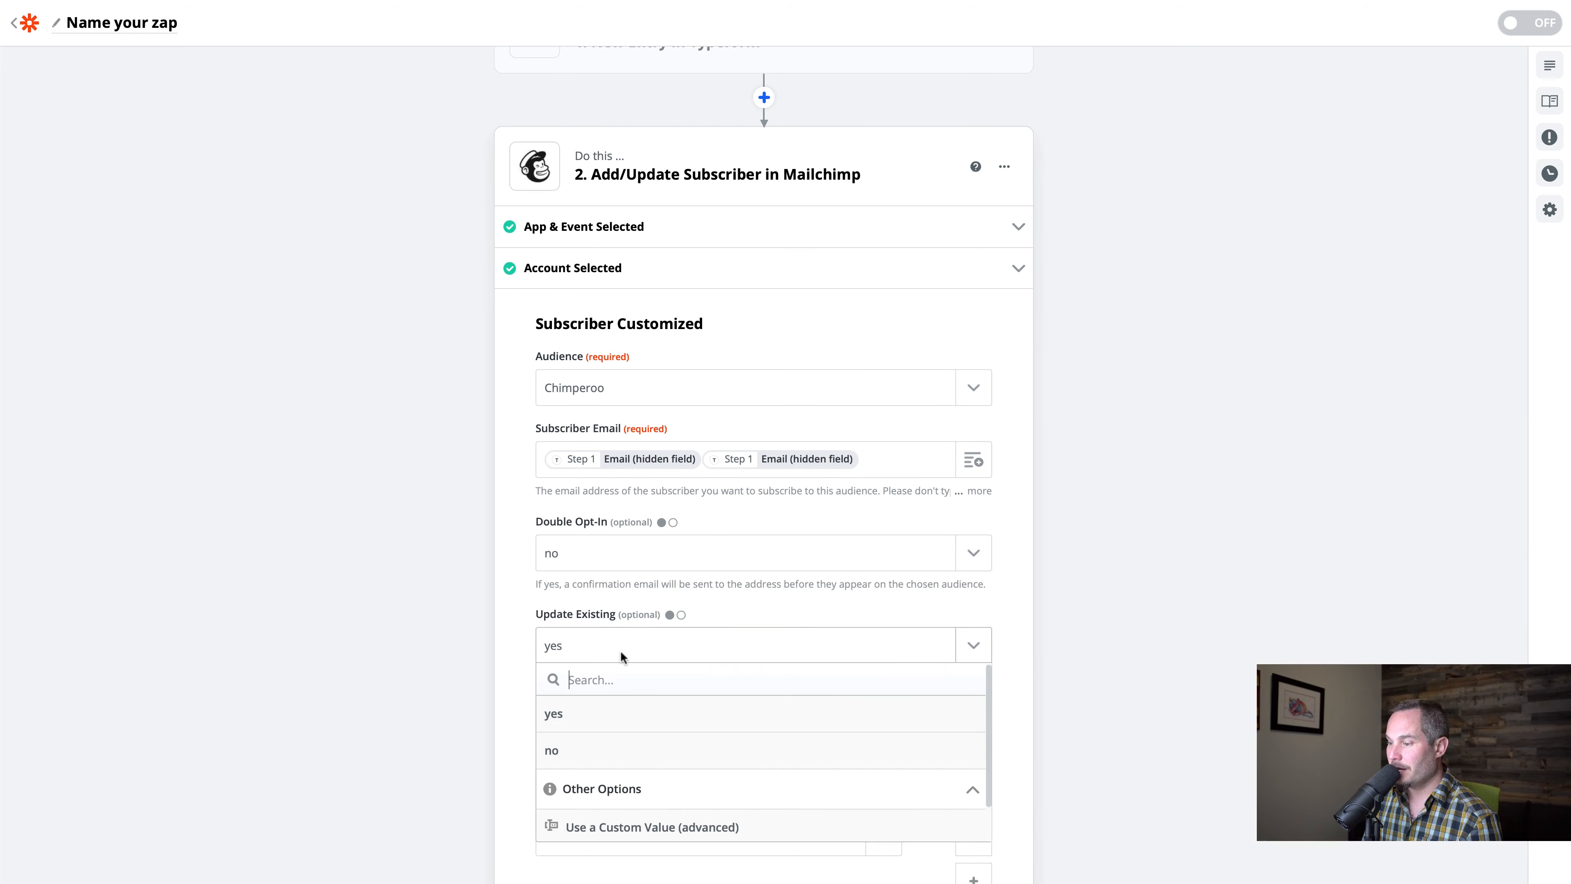
pyautogui.click(579, 715)
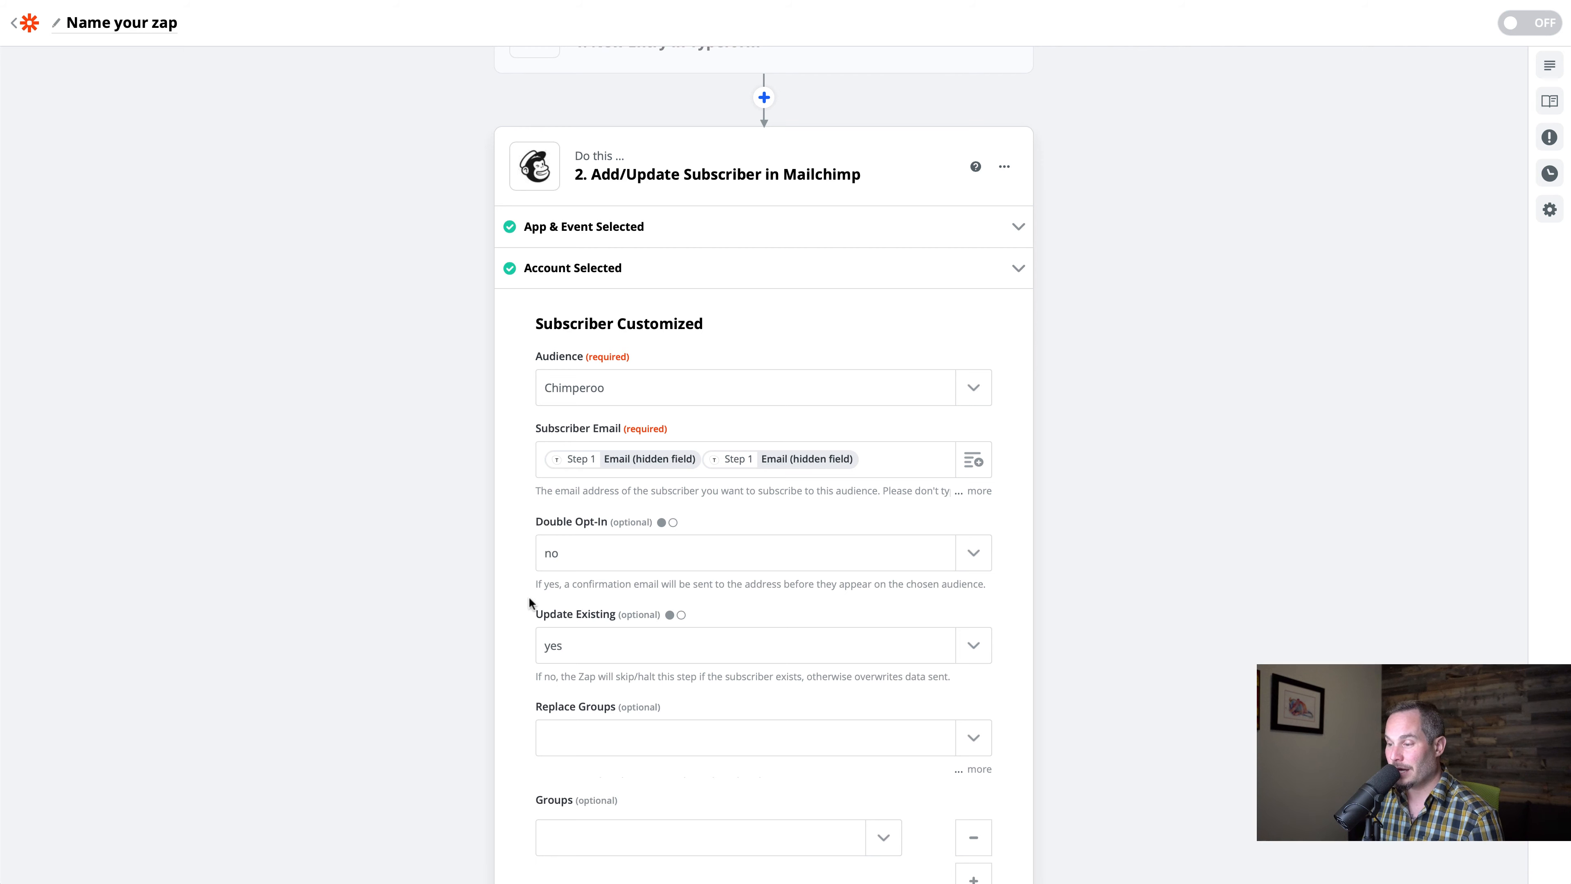
# Map the "Why did you buy Chimperoo?" merge field to the Typeform answer of the same name
pyautogui.scroll(-1, 565, 638)
pyautogui.scroll(-10, 633, 594)
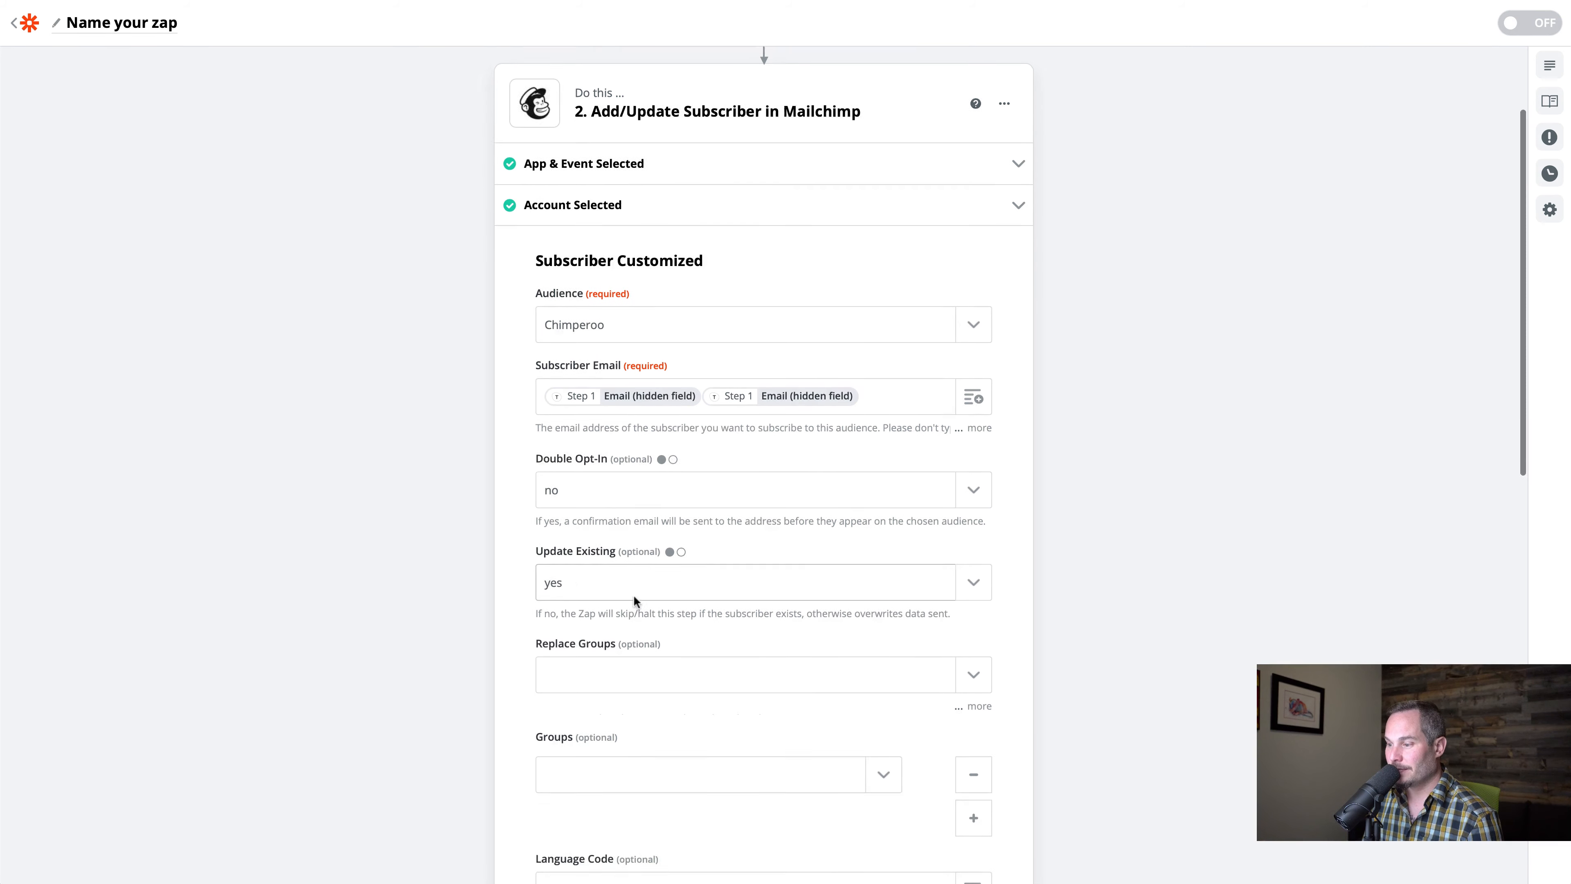
pyautogui.scroll(-7, 633, 597)
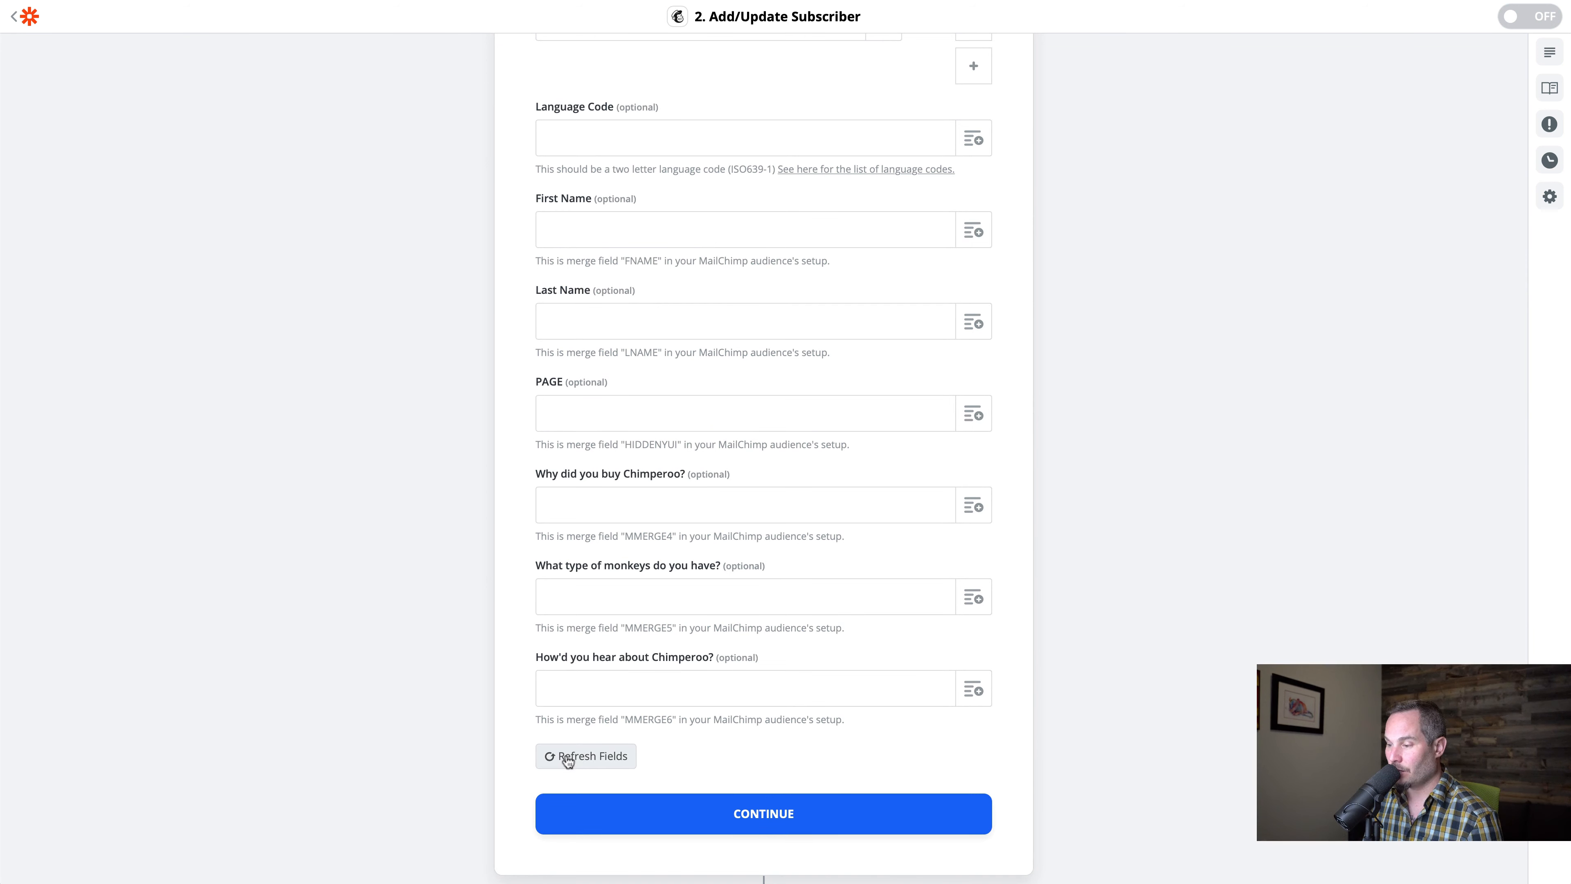
pyautogui.click(572, 499)
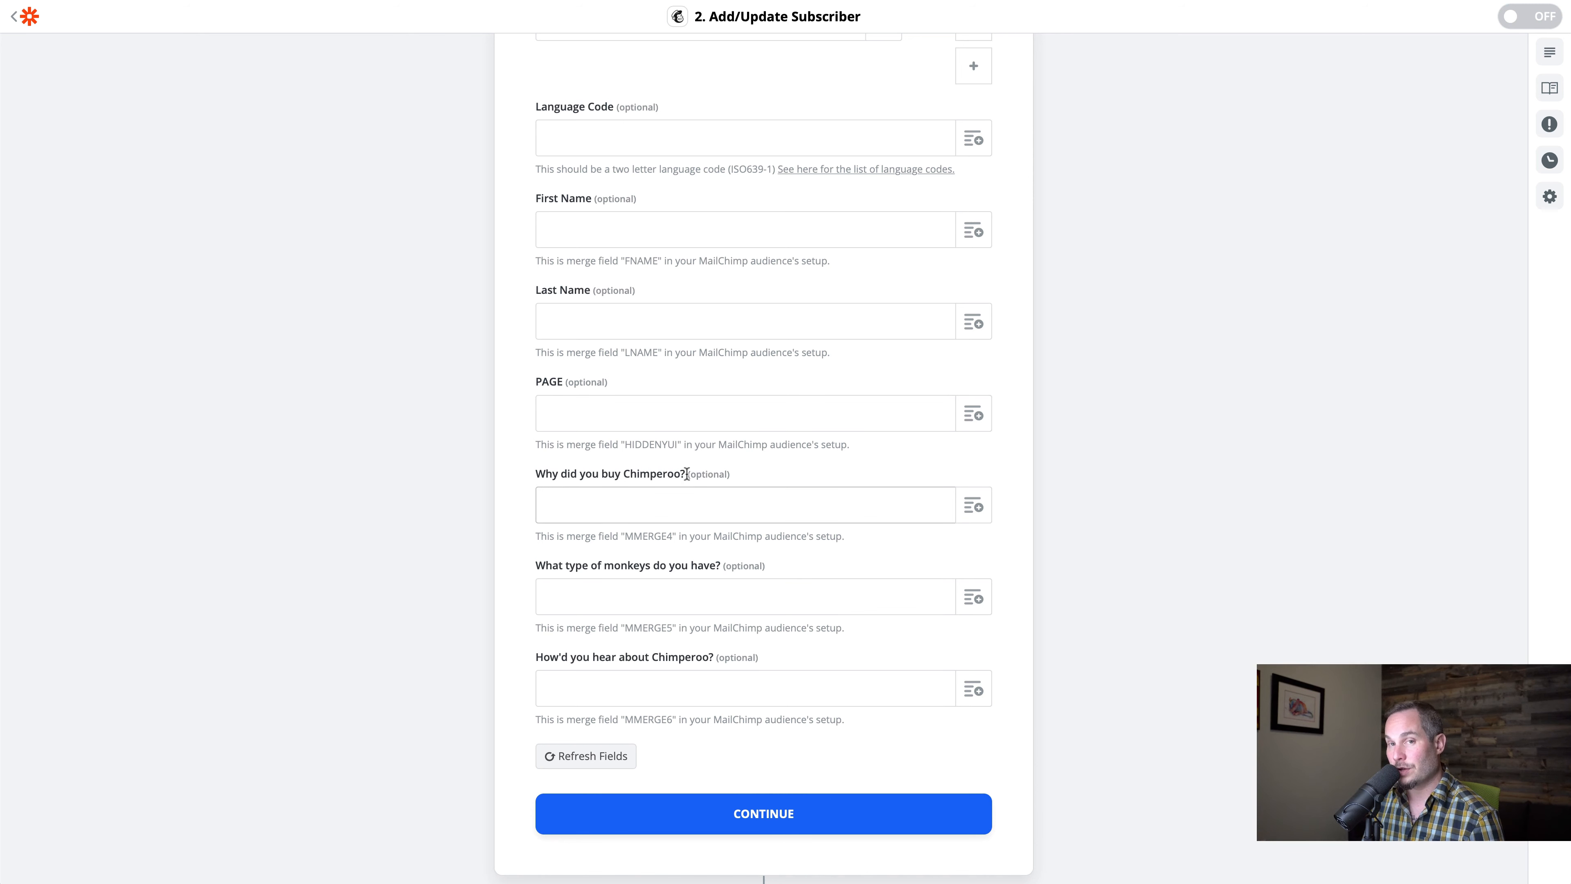
pyautogui.click(973, 506)
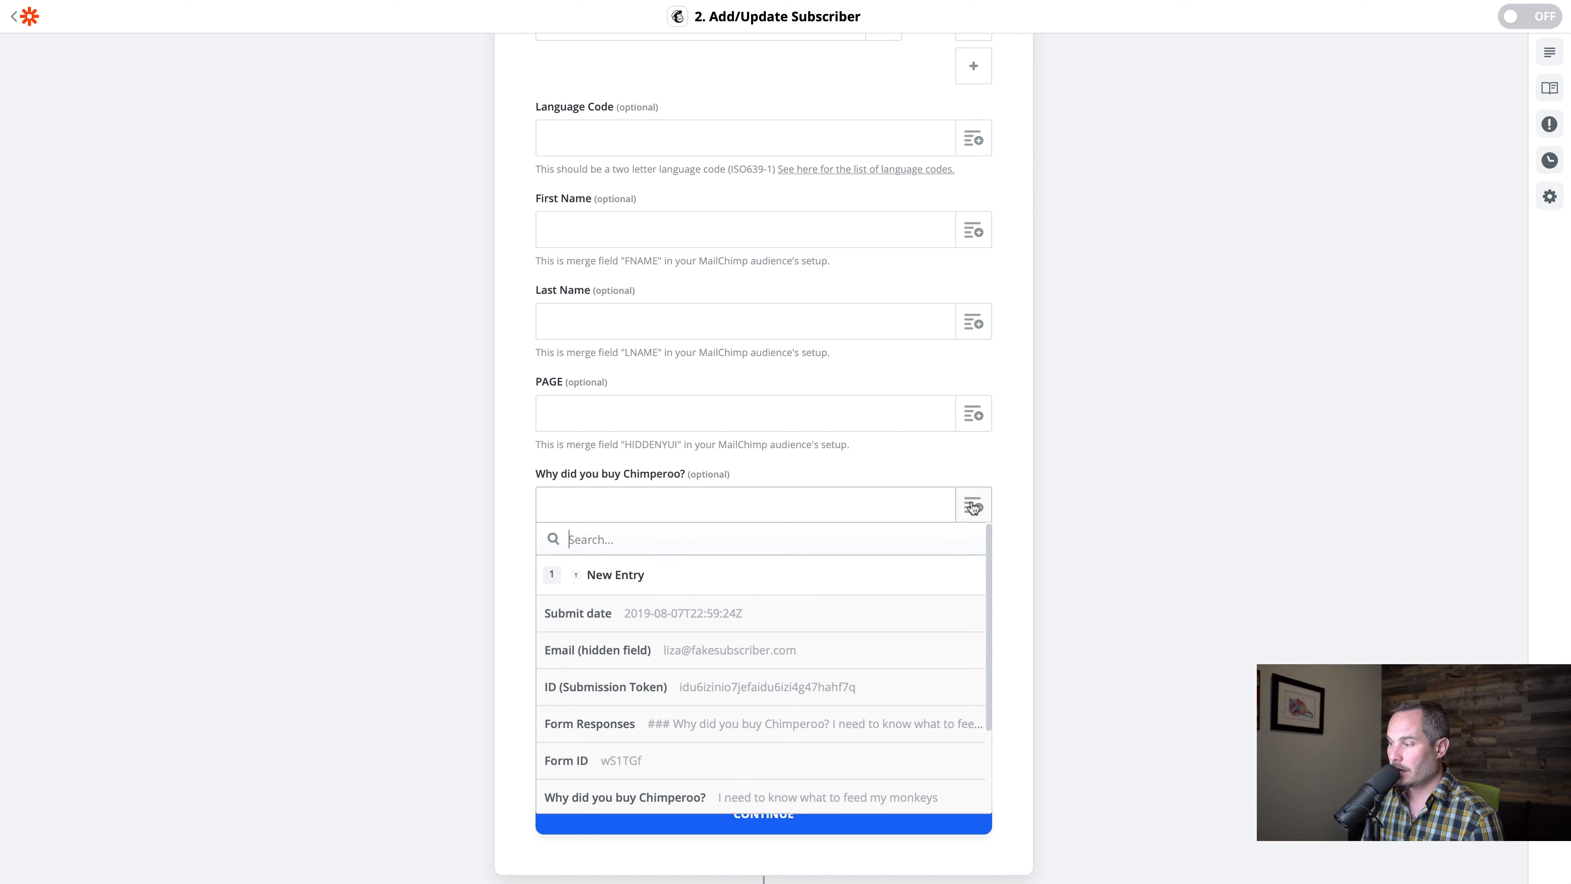
pyautogui.scroll(-2, 736, 644)
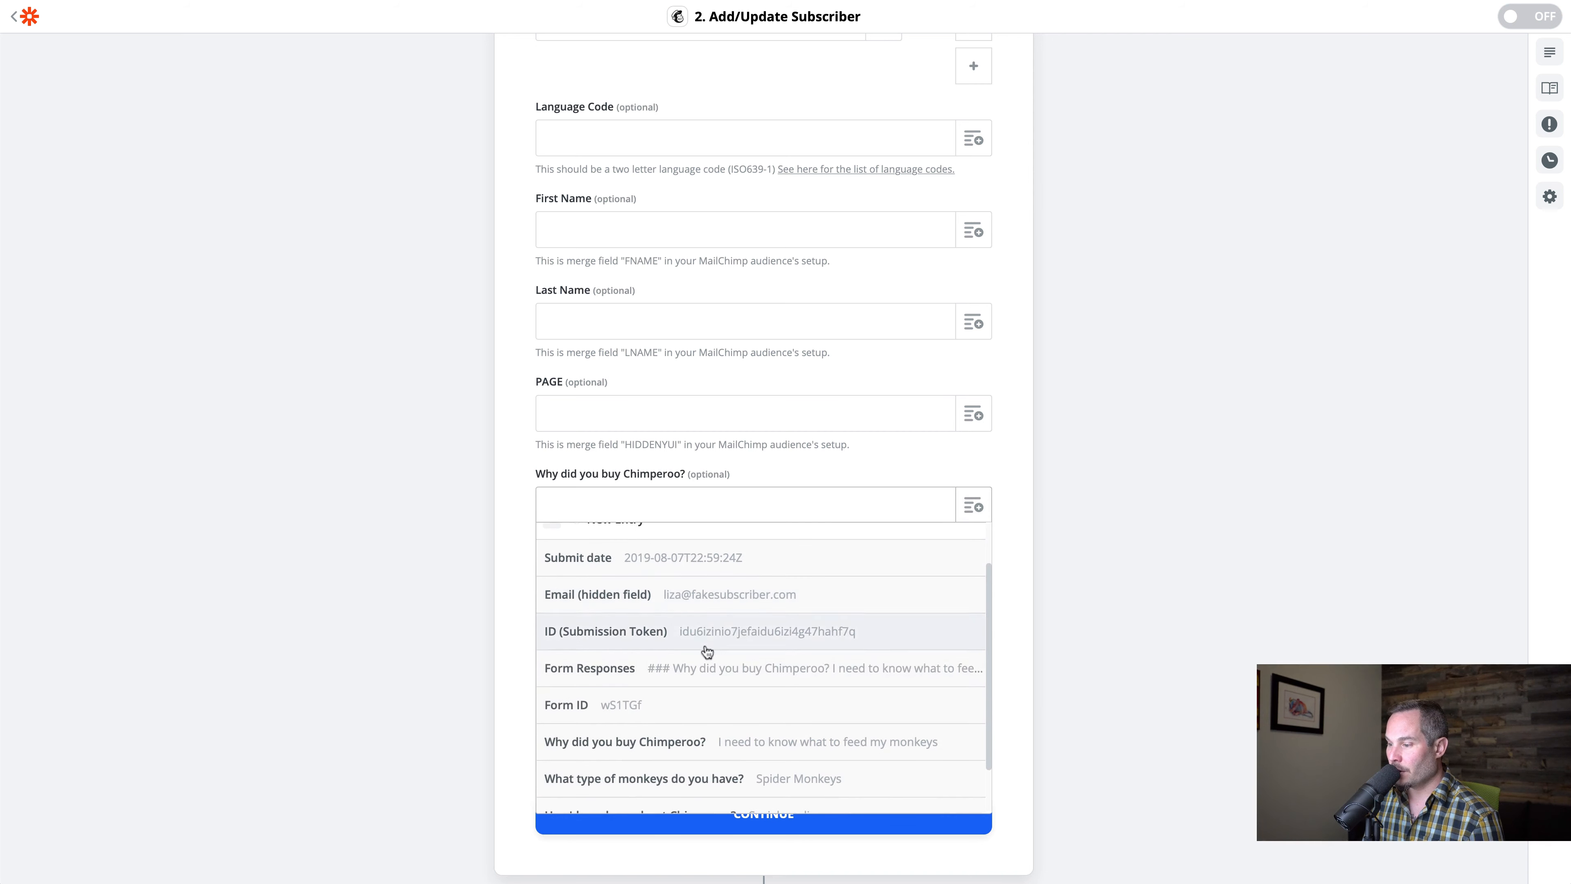
pyautogui.click(614, 749)
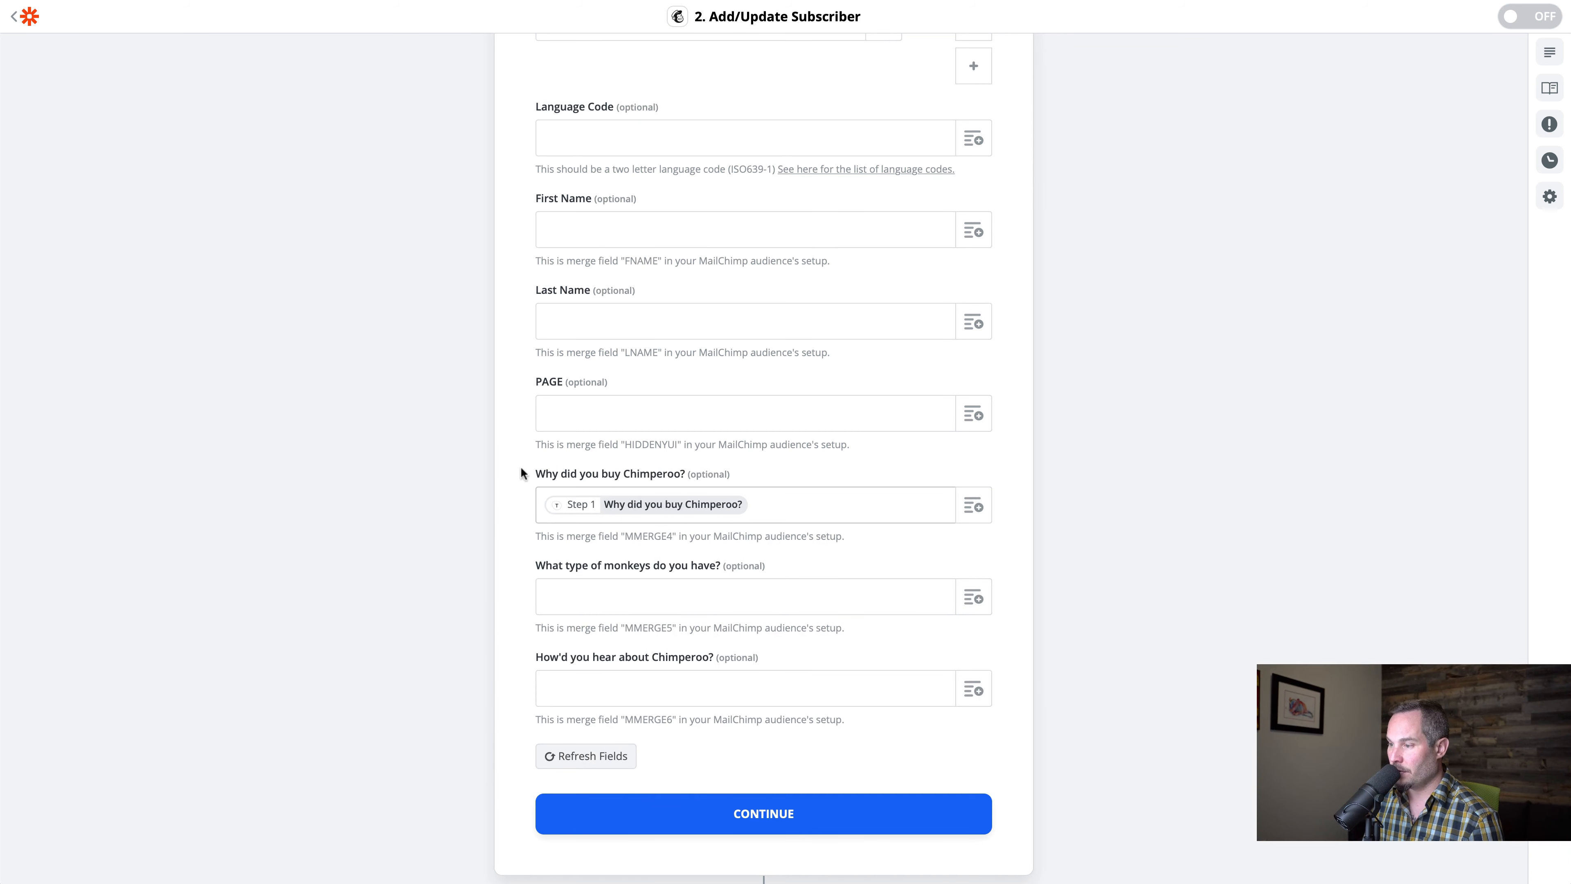
# Map the "What type of monkeys do you have?" and "How'd you hear about Chimperoo?" merge fields to the Typeform answers of the same names
pyautogui.click(973, 596)
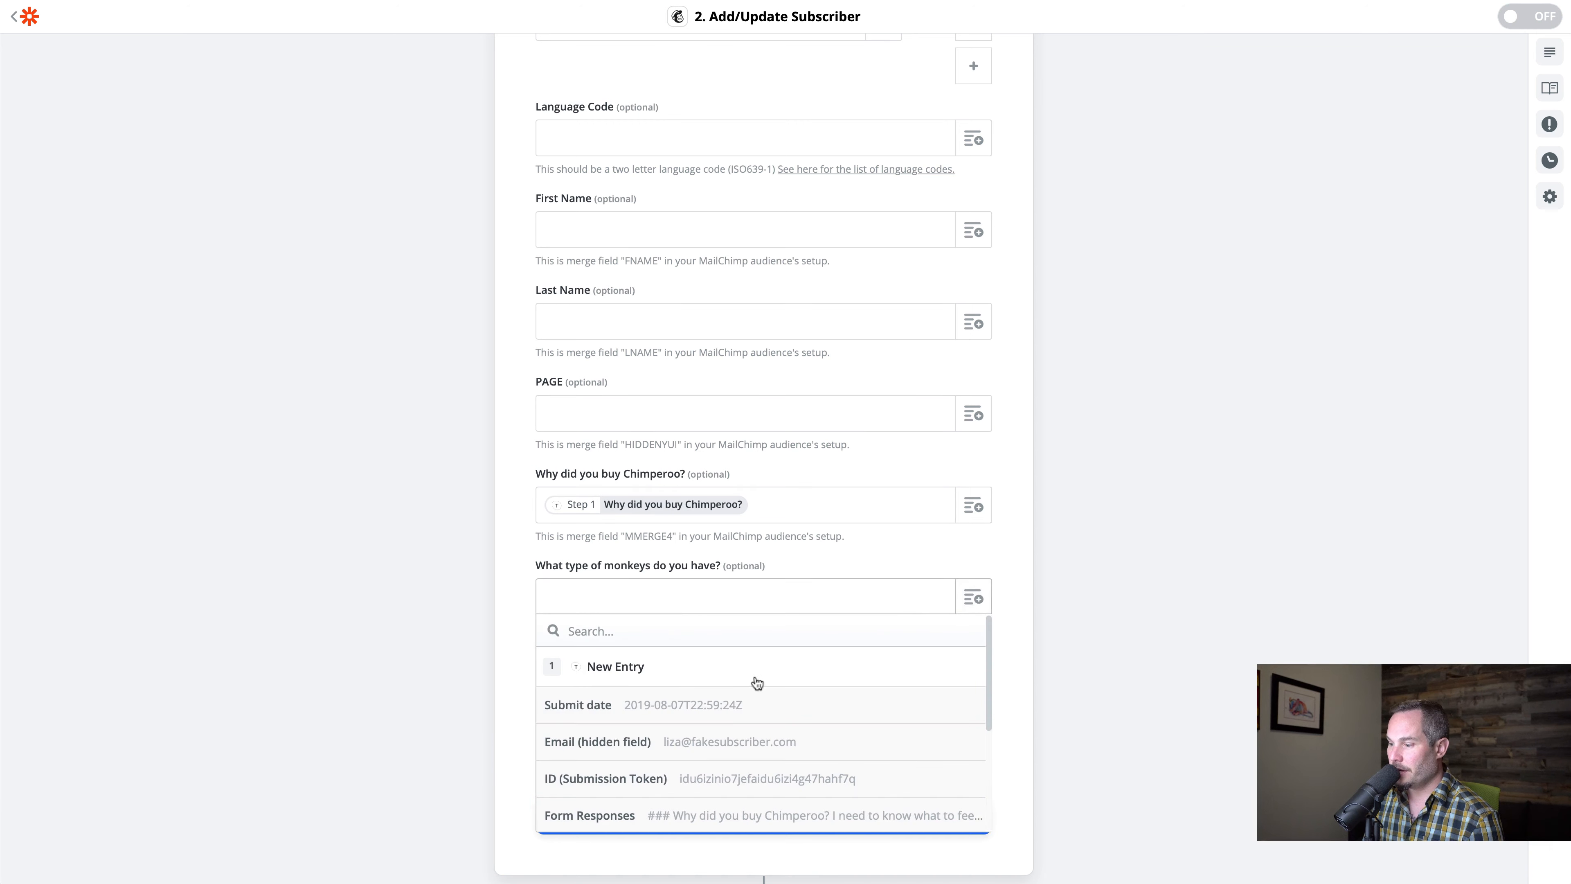
pyautogui.scroll(-4, 746, 691)
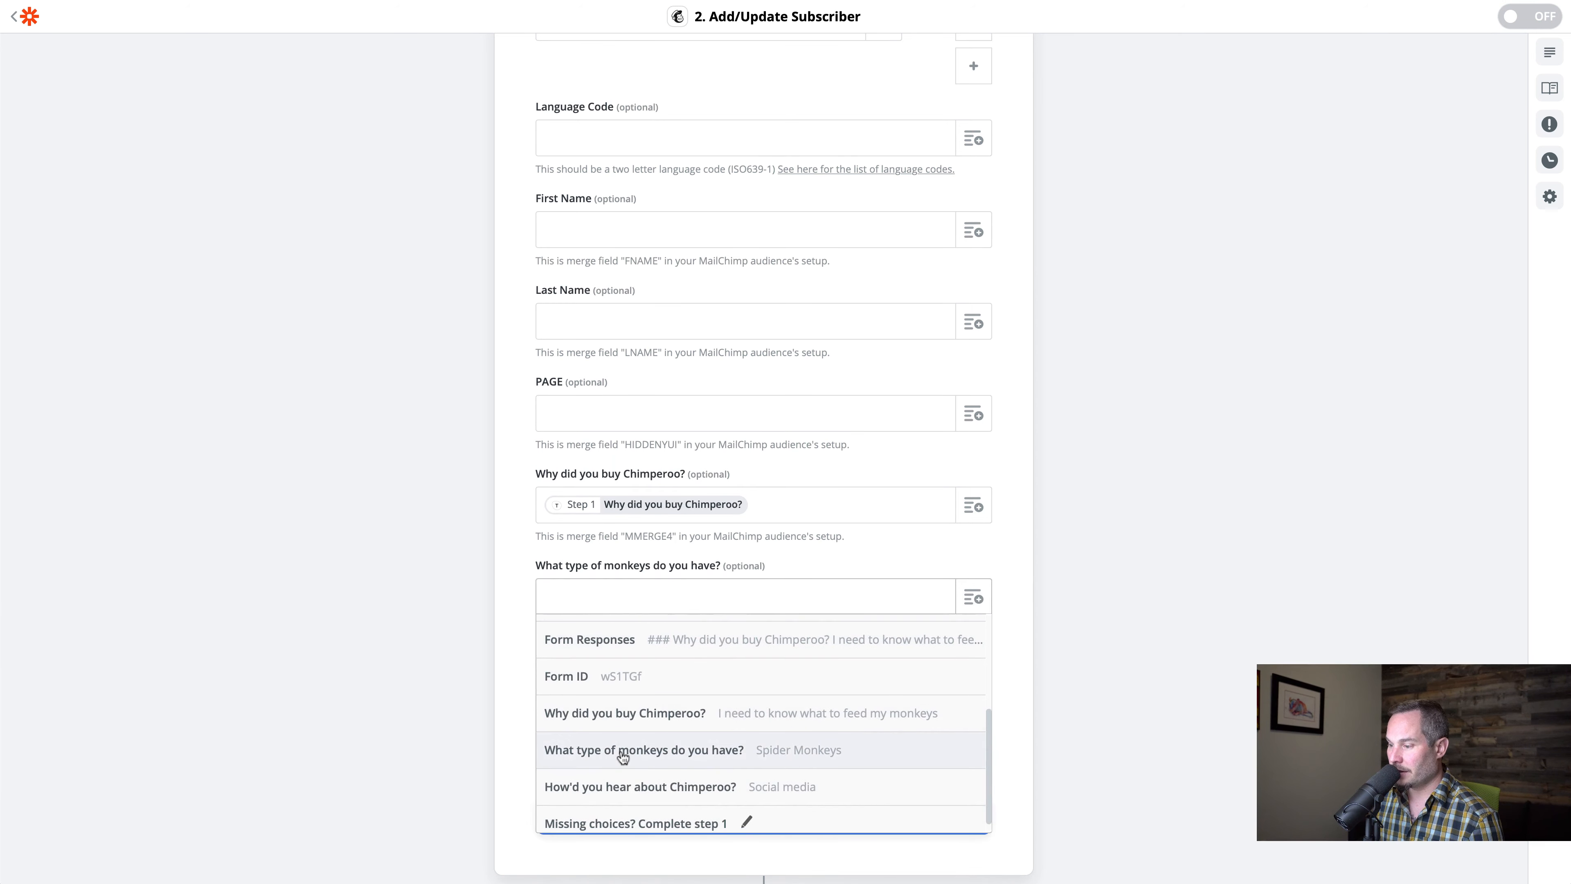
pyautogui.click(626, 746)
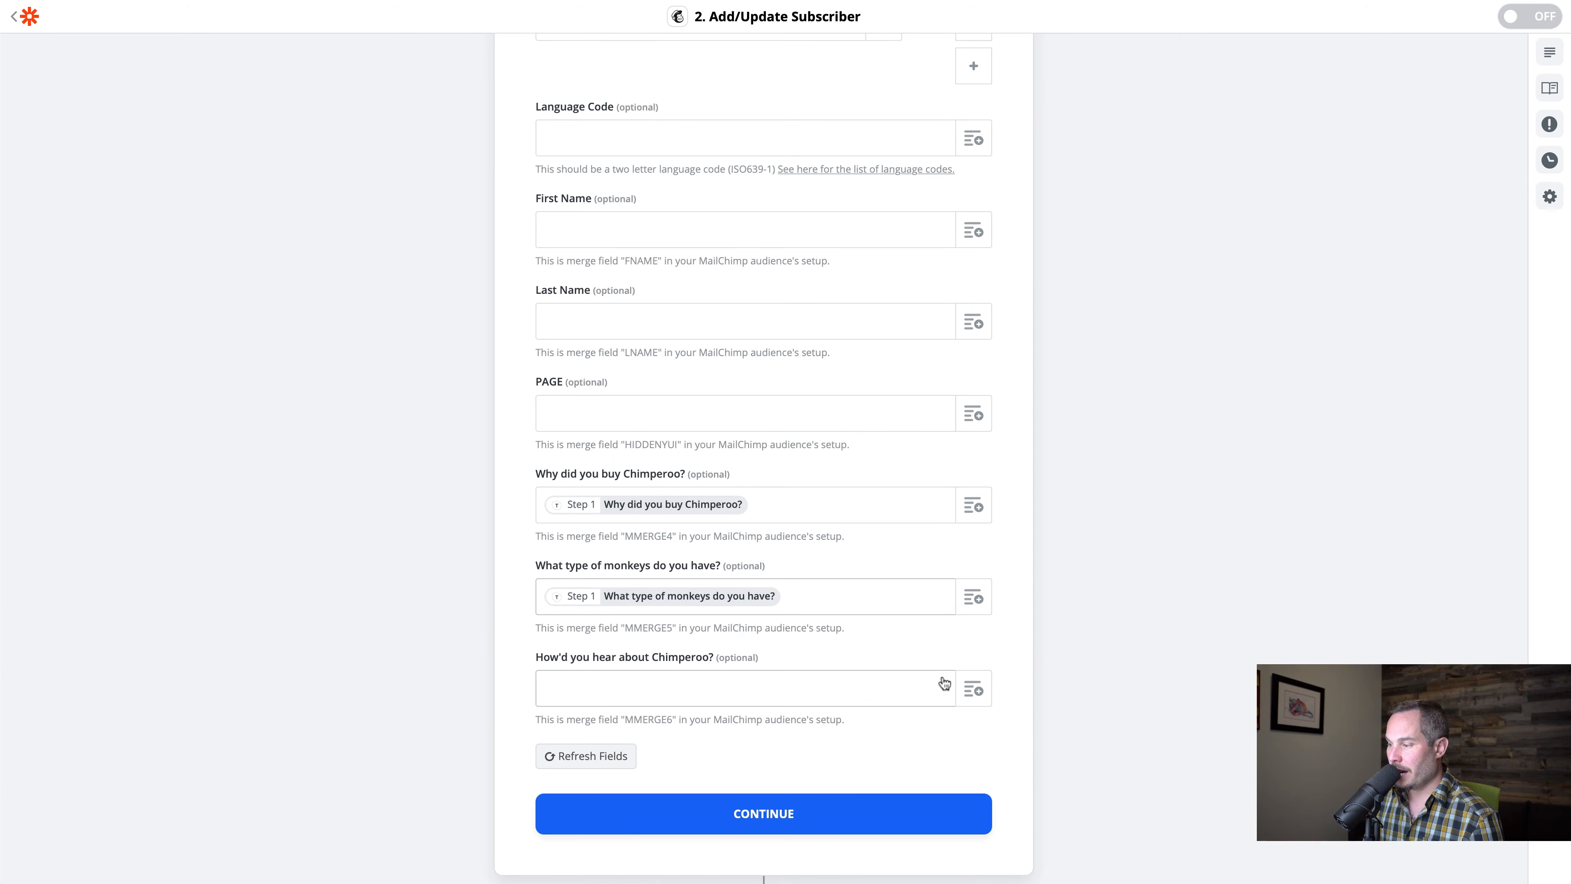
pyautogui.click(973, 689)
pyautogui.scroll(-3, 781, 743)
pyautogui.scroll(-2, 781, 751)
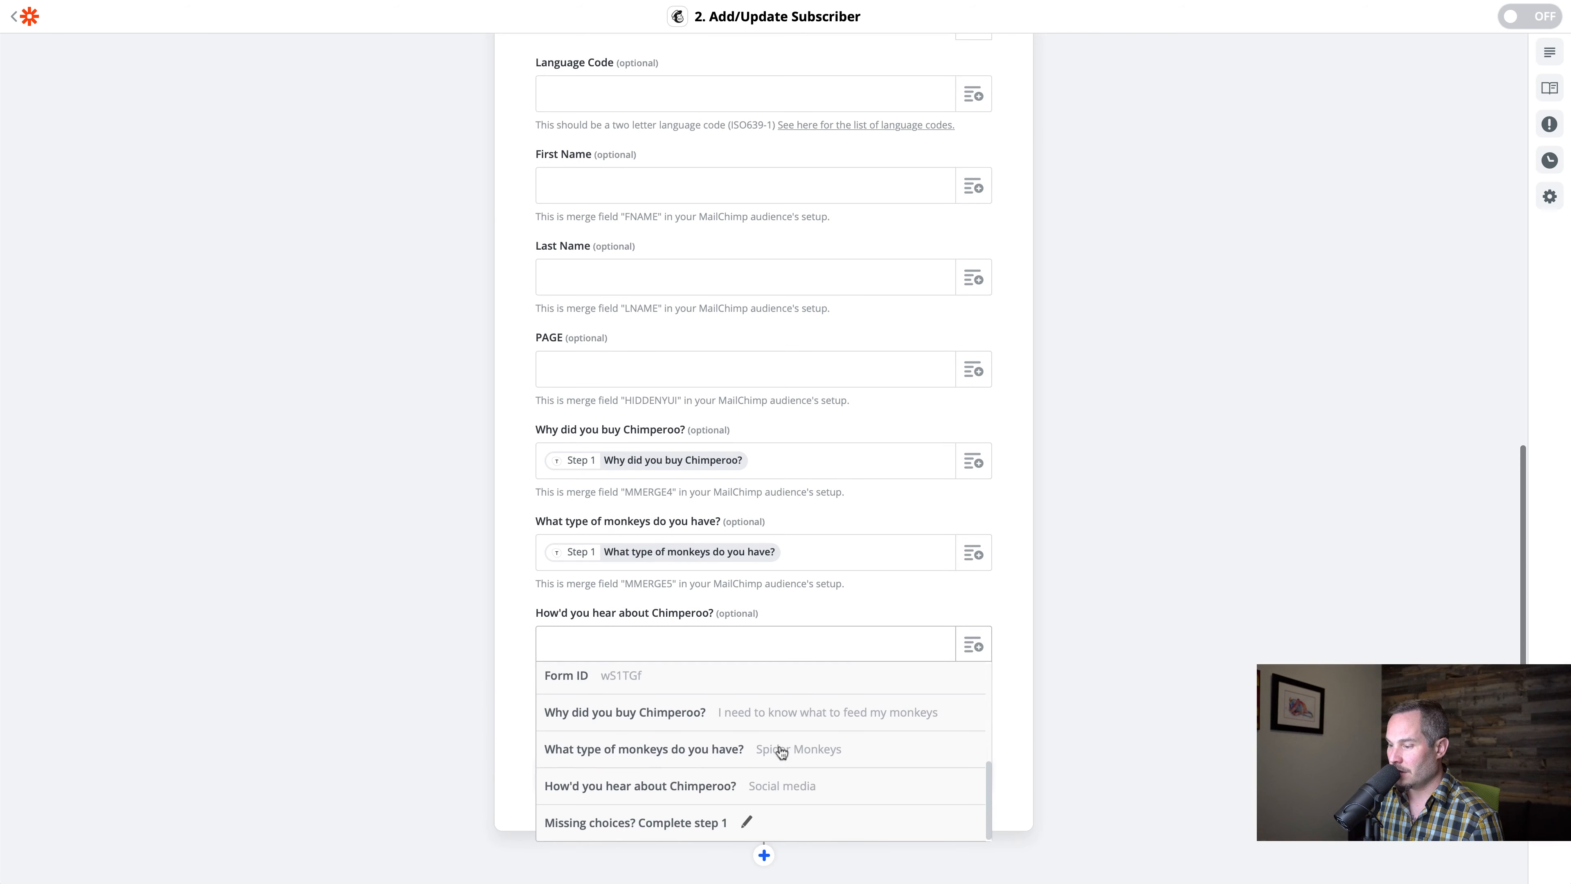
pyautogui.click(691, 794)
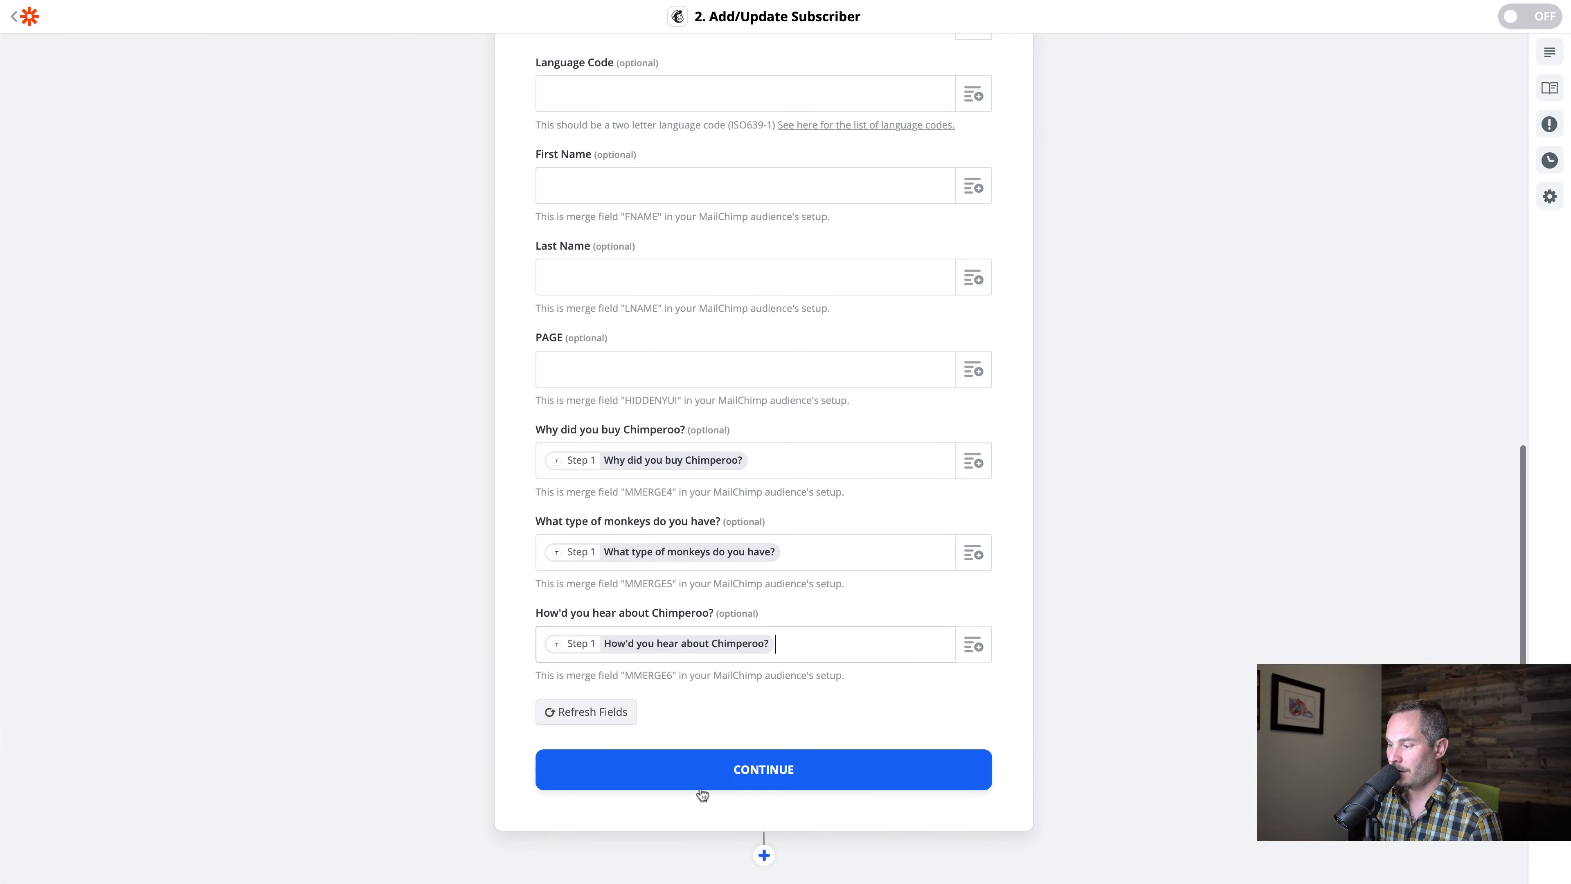
# Finish customizing the subscriber, send the test subscriber to Mailchimp, and turn the zap on
pyautogui.click(739, 777)
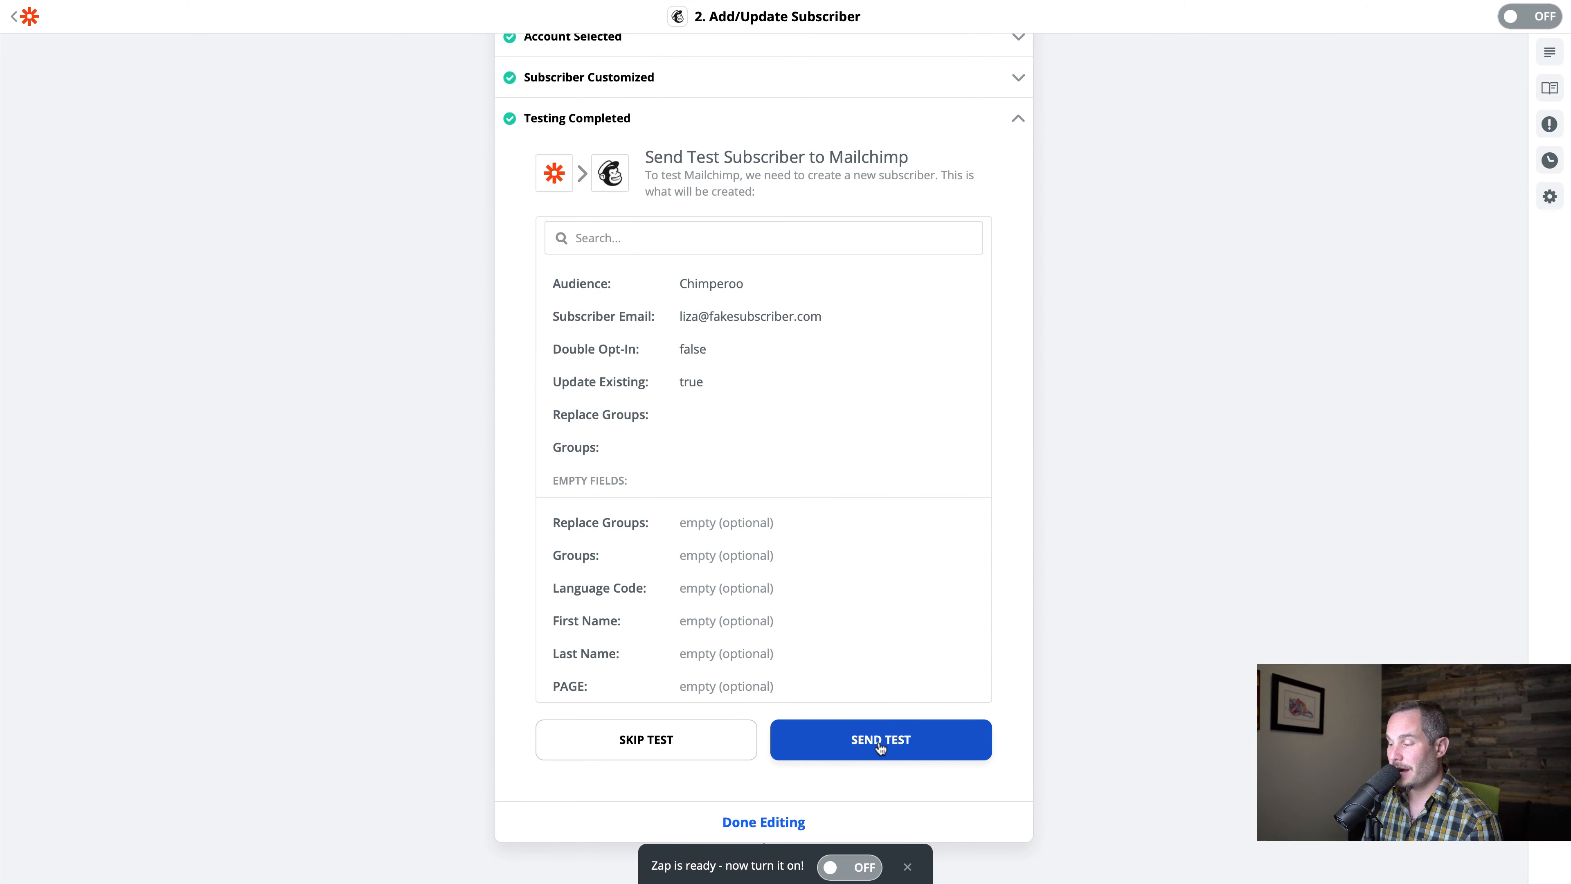
pyautogui.click(881, 740)
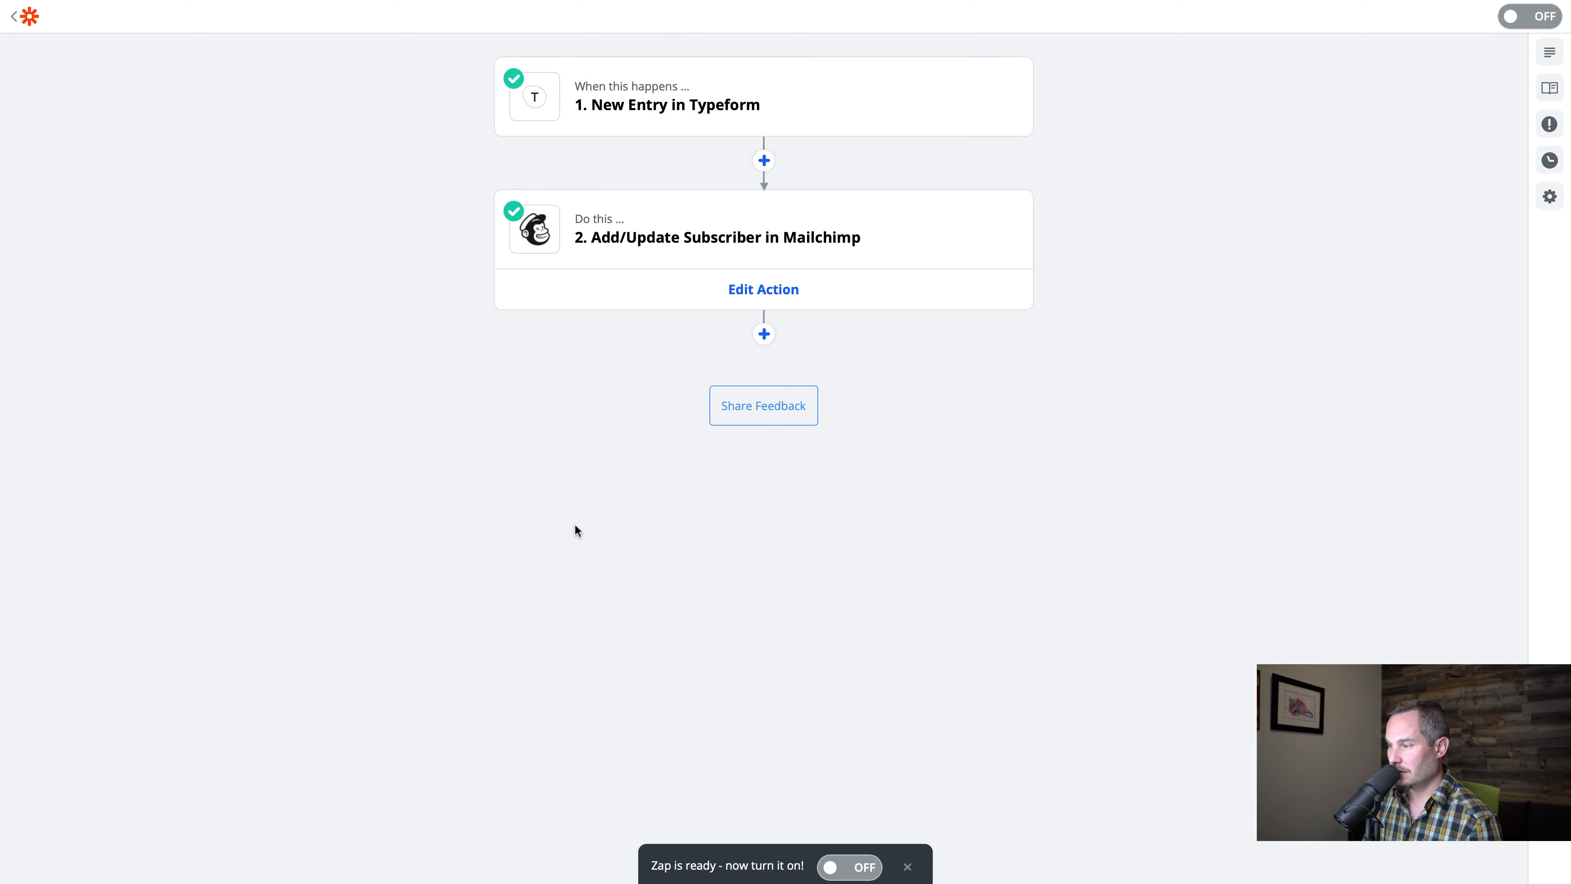
pyautogui.click(735, 251)
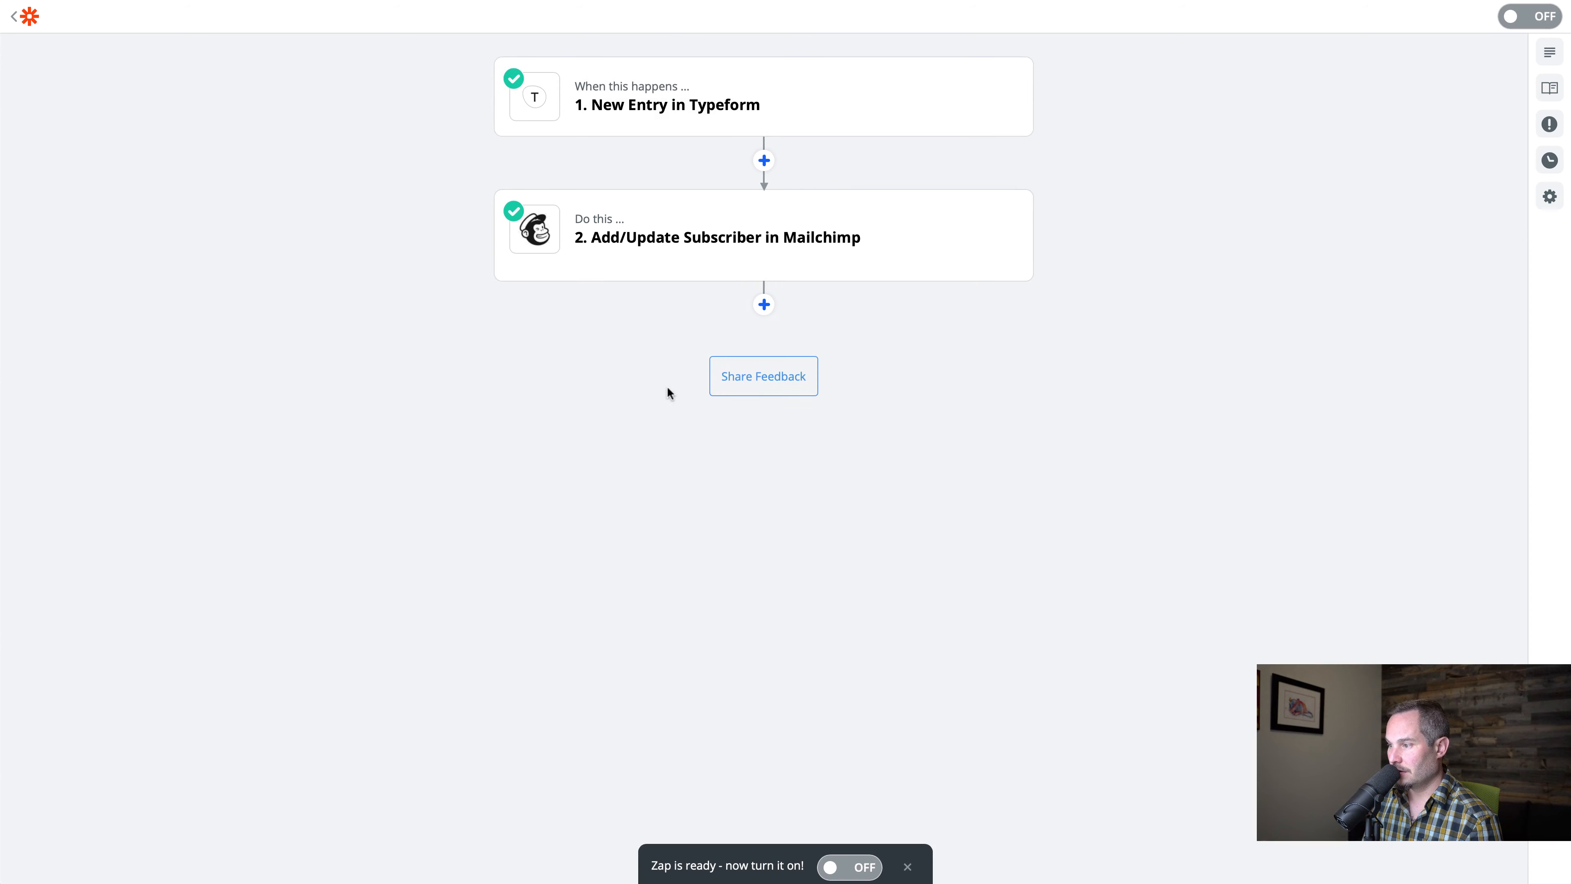
pyautogui.click(853, 868)
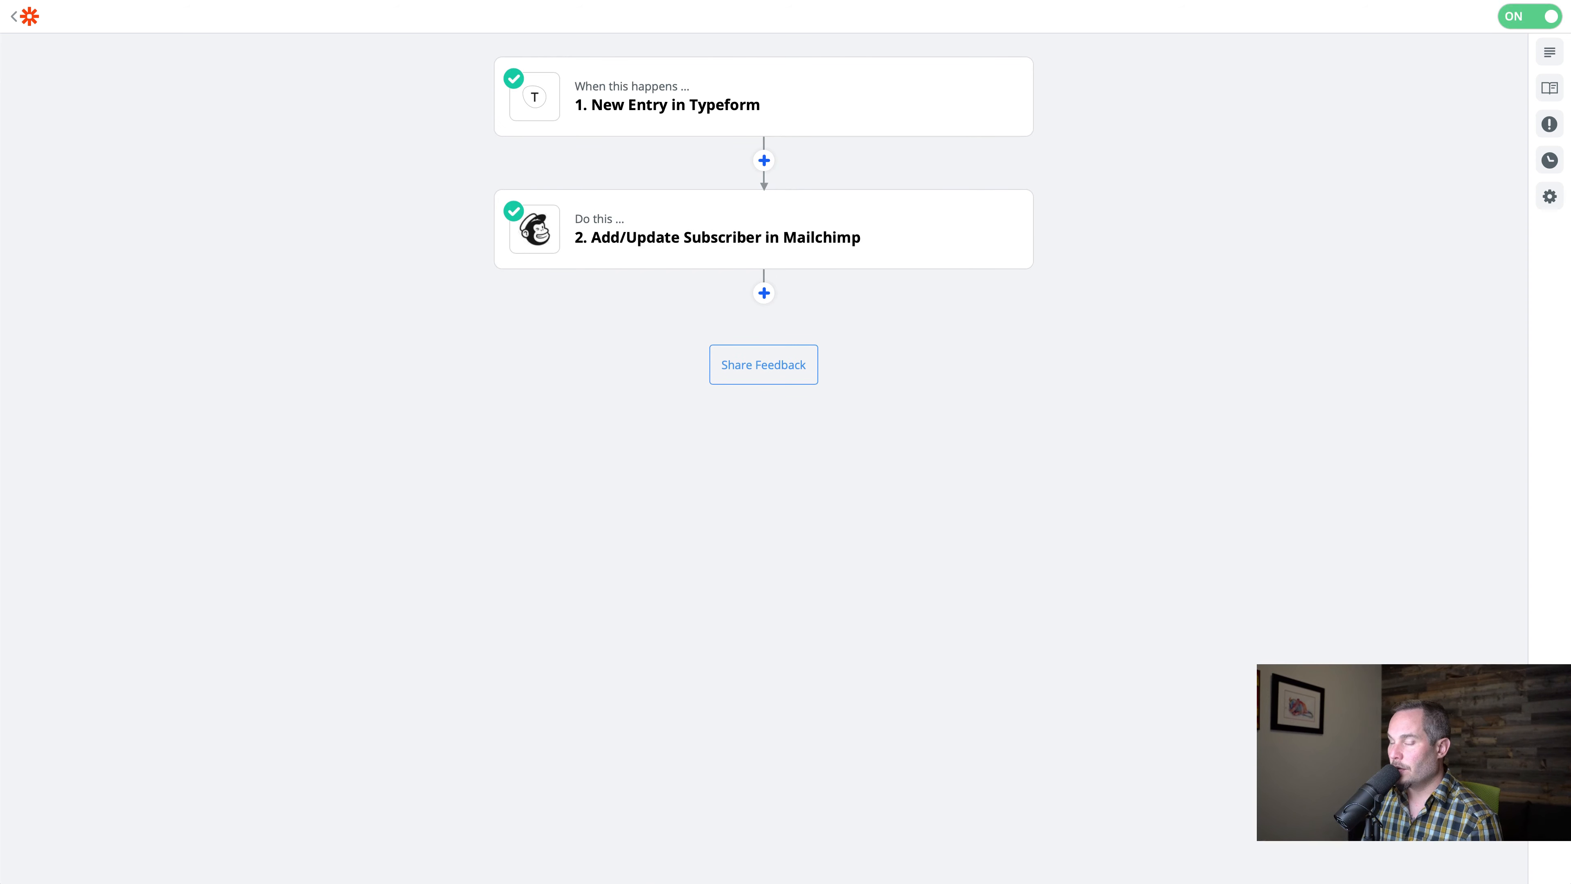
# Submit the Typeform survey with the answers "I need to know what to feed my monkeys", "Spider Monkeys" and "Social media"
pyautogui.click(1062, 1)
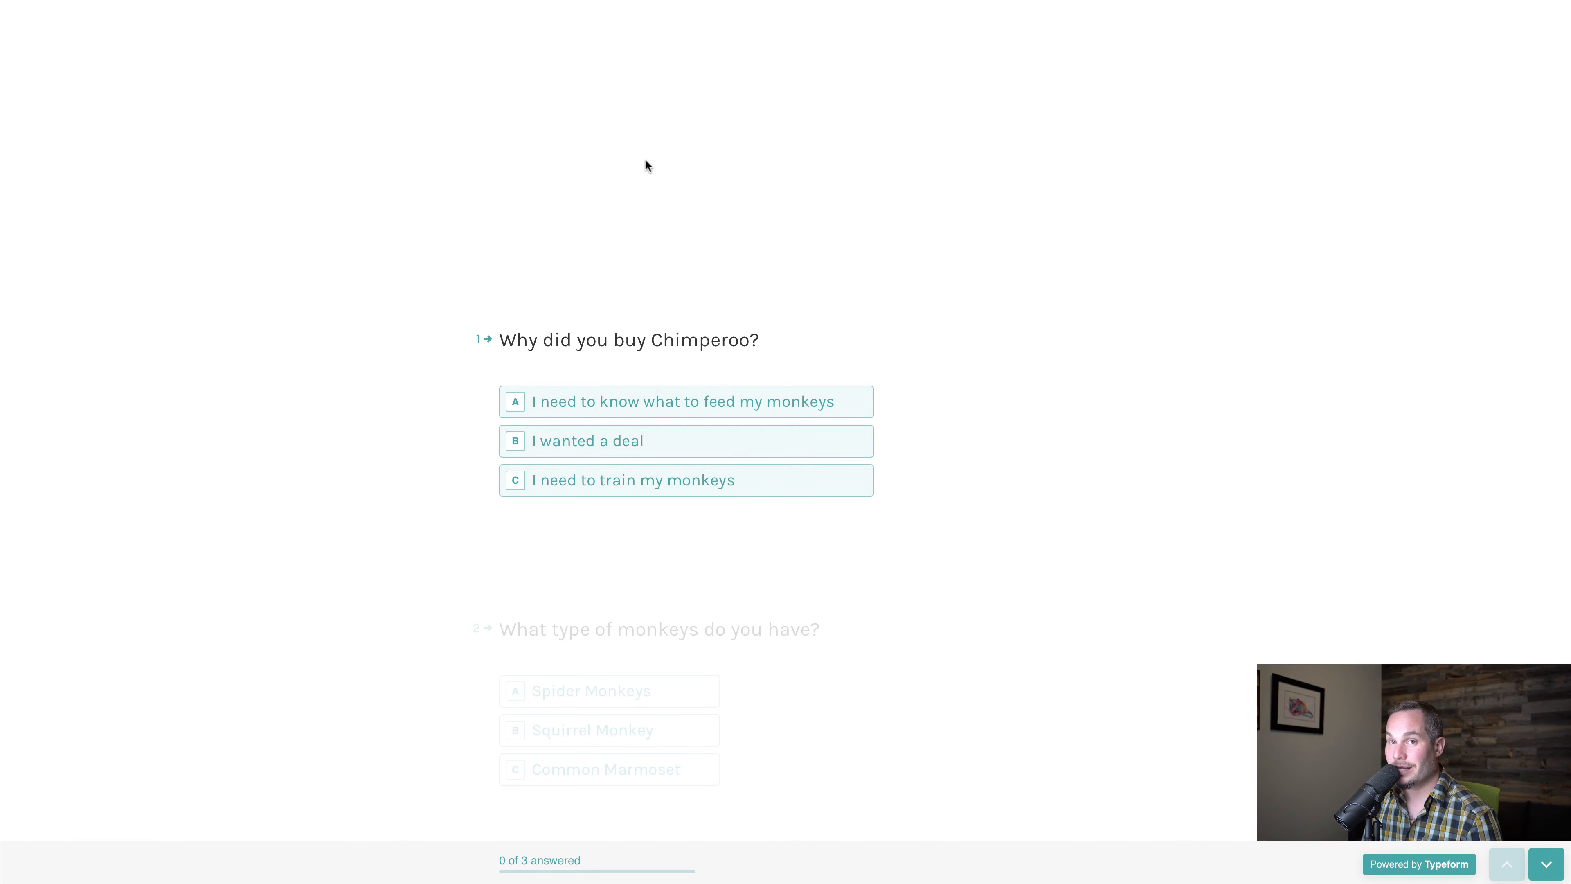
pyautogui.click(581, 401)
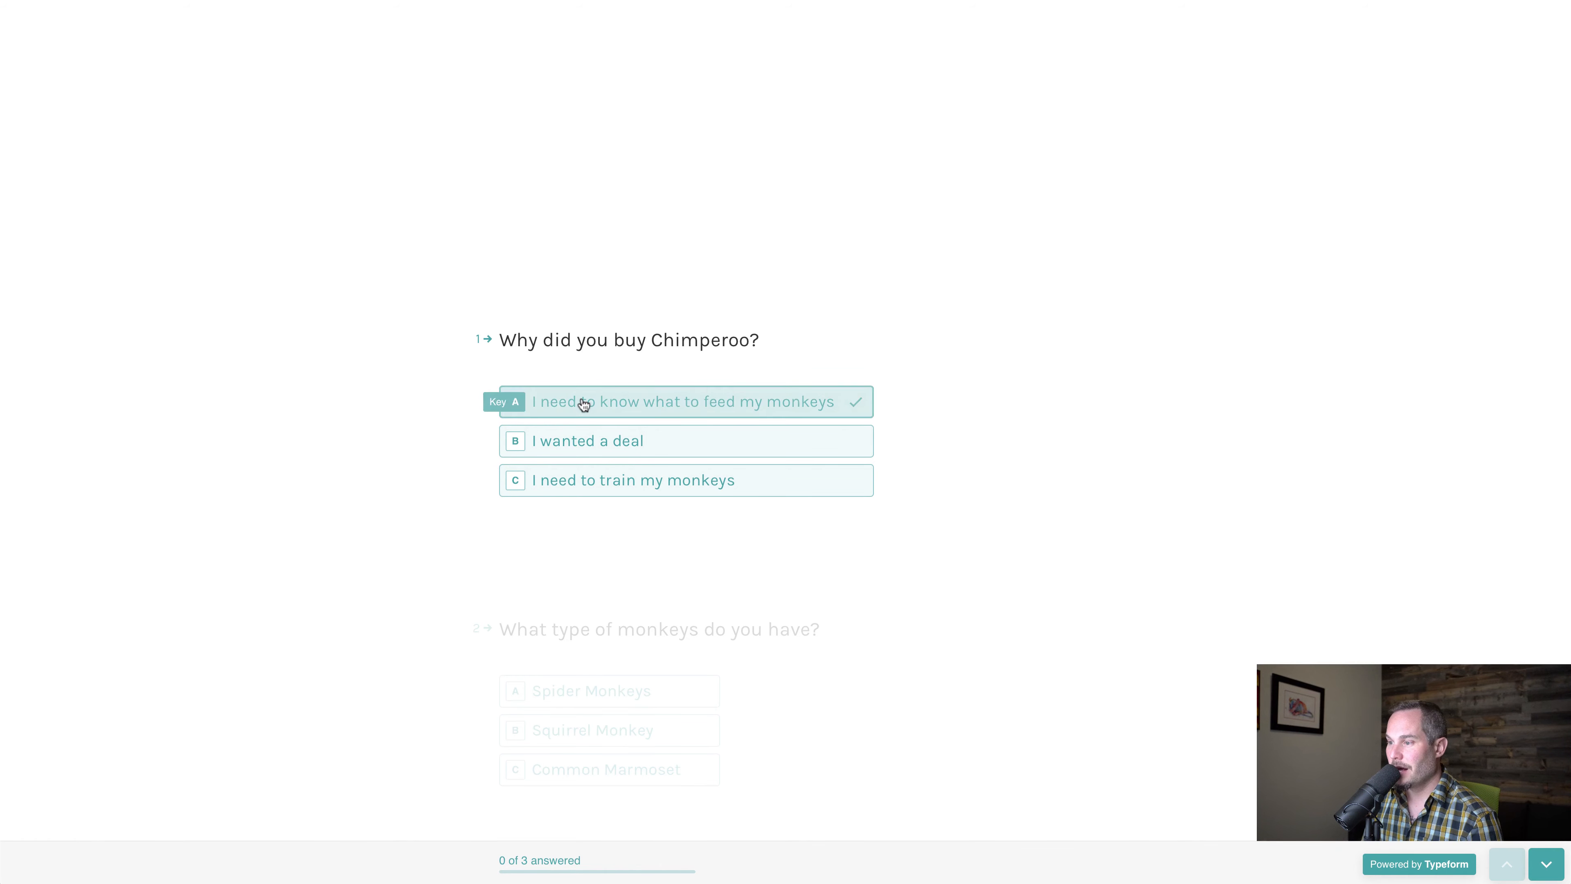
pyautogui.click(581, 401)
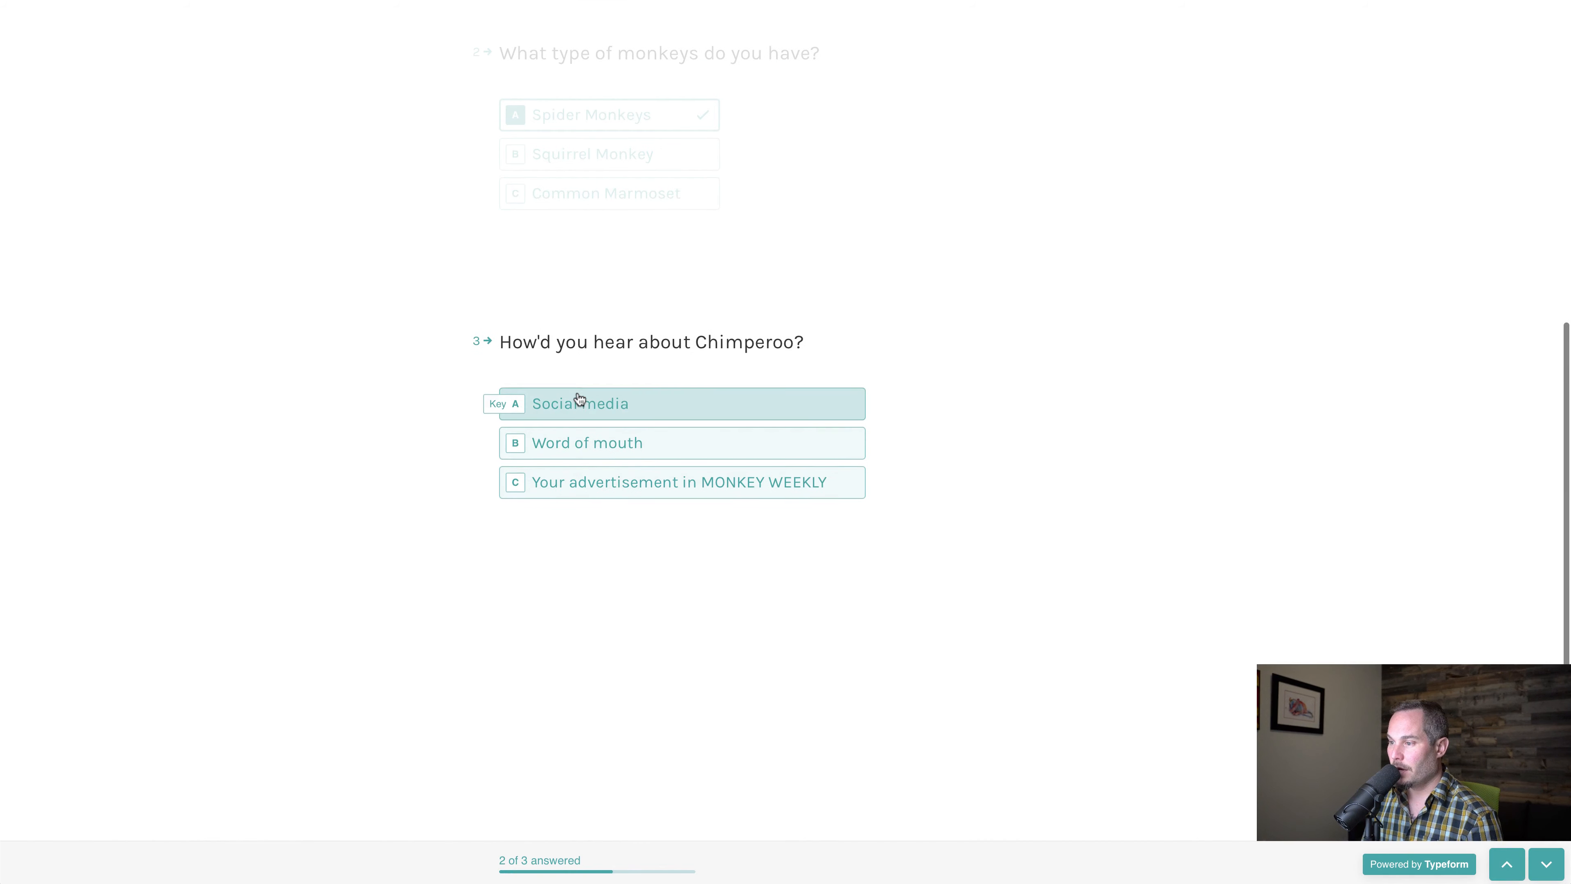
pyautogui.click(579, 400)
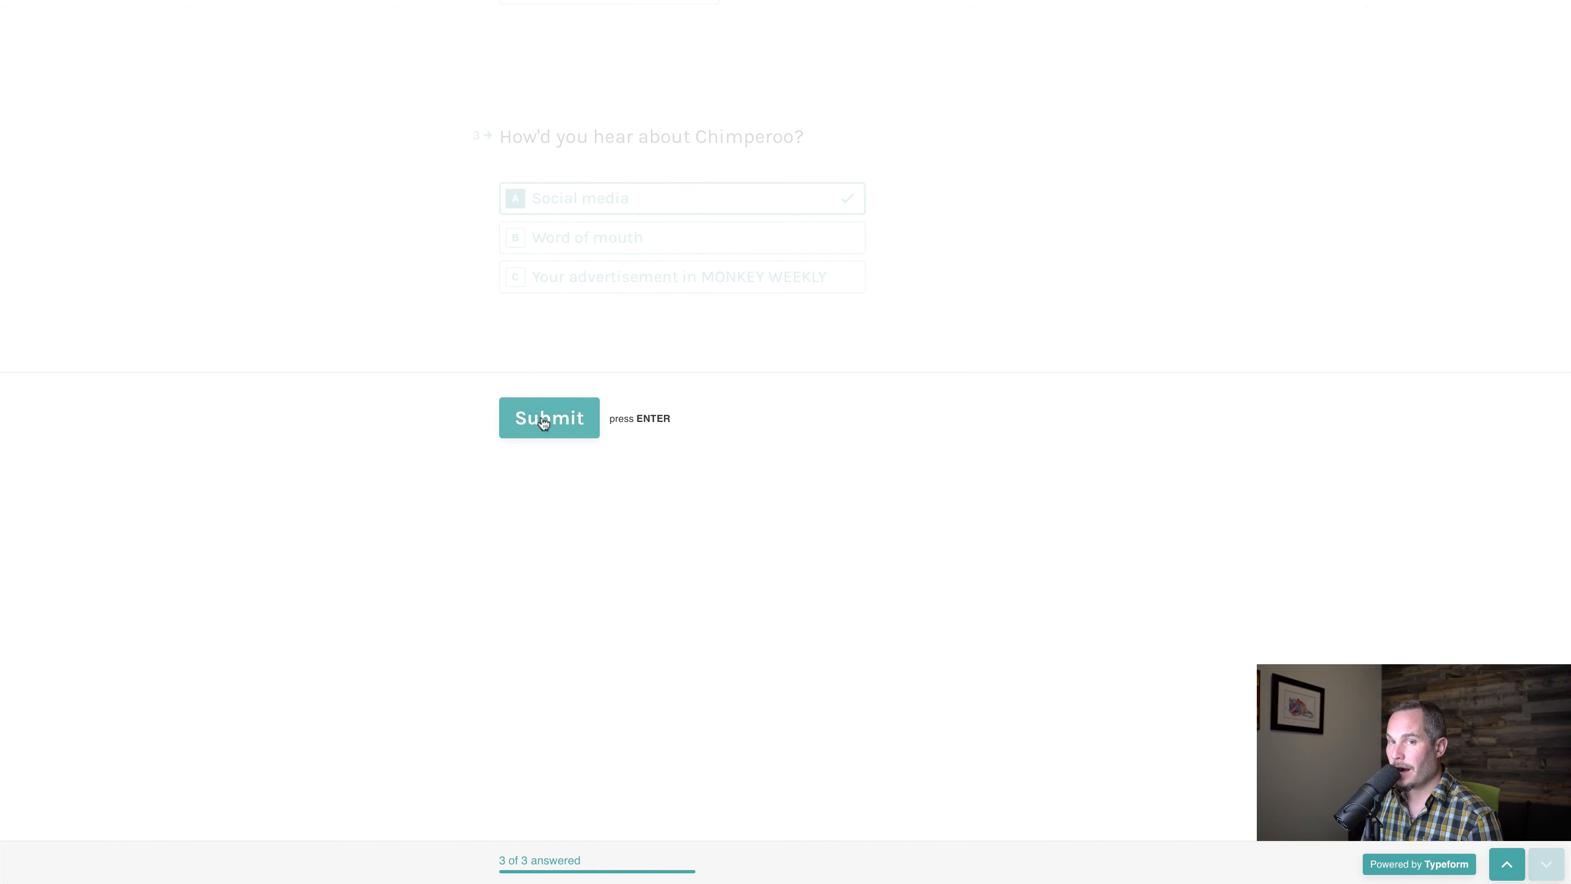
pyautogui.click(543, 423)
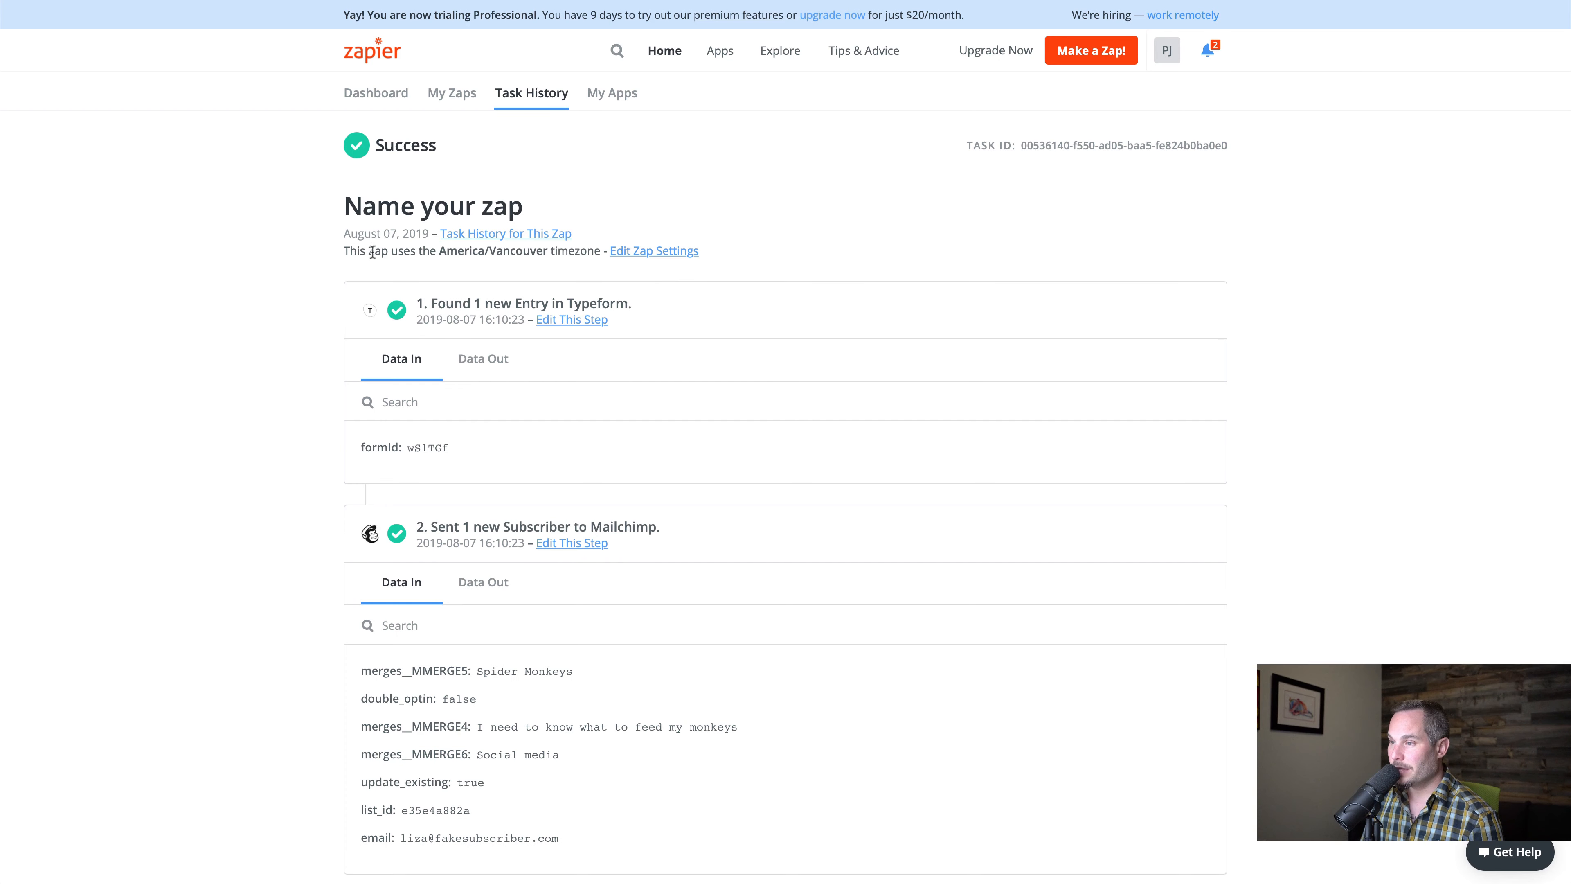
# Open the zap's run in Zapier's task history and examine the data output of its Mailchimp step
pyautogui.click(531, 94)
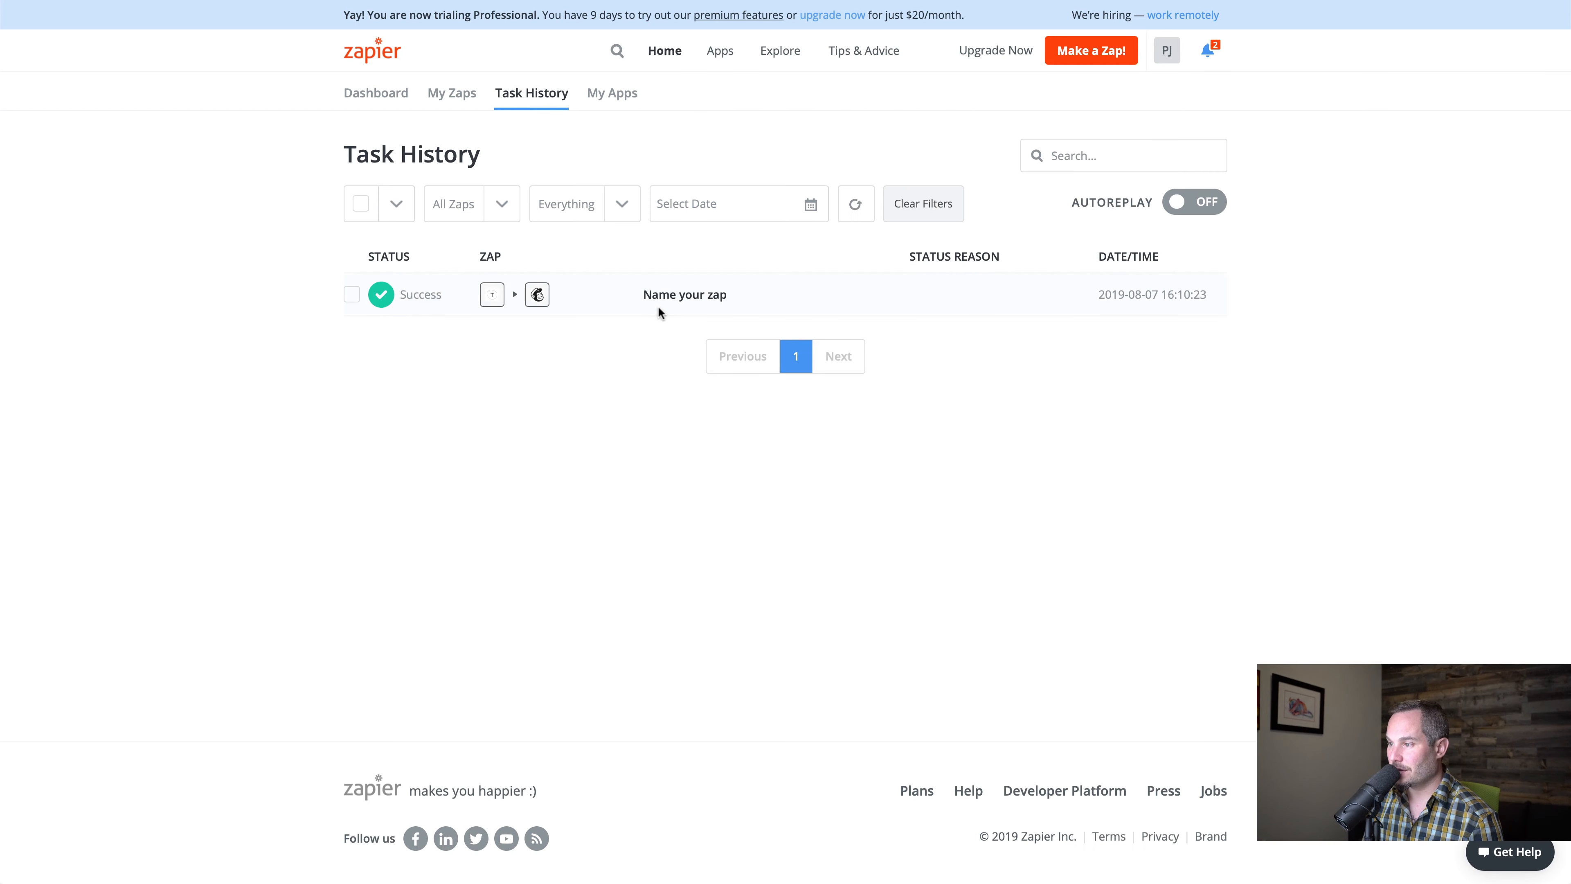
pyautogui.click(665, 303)
pyautogui.scroll(-5, 603, 372)
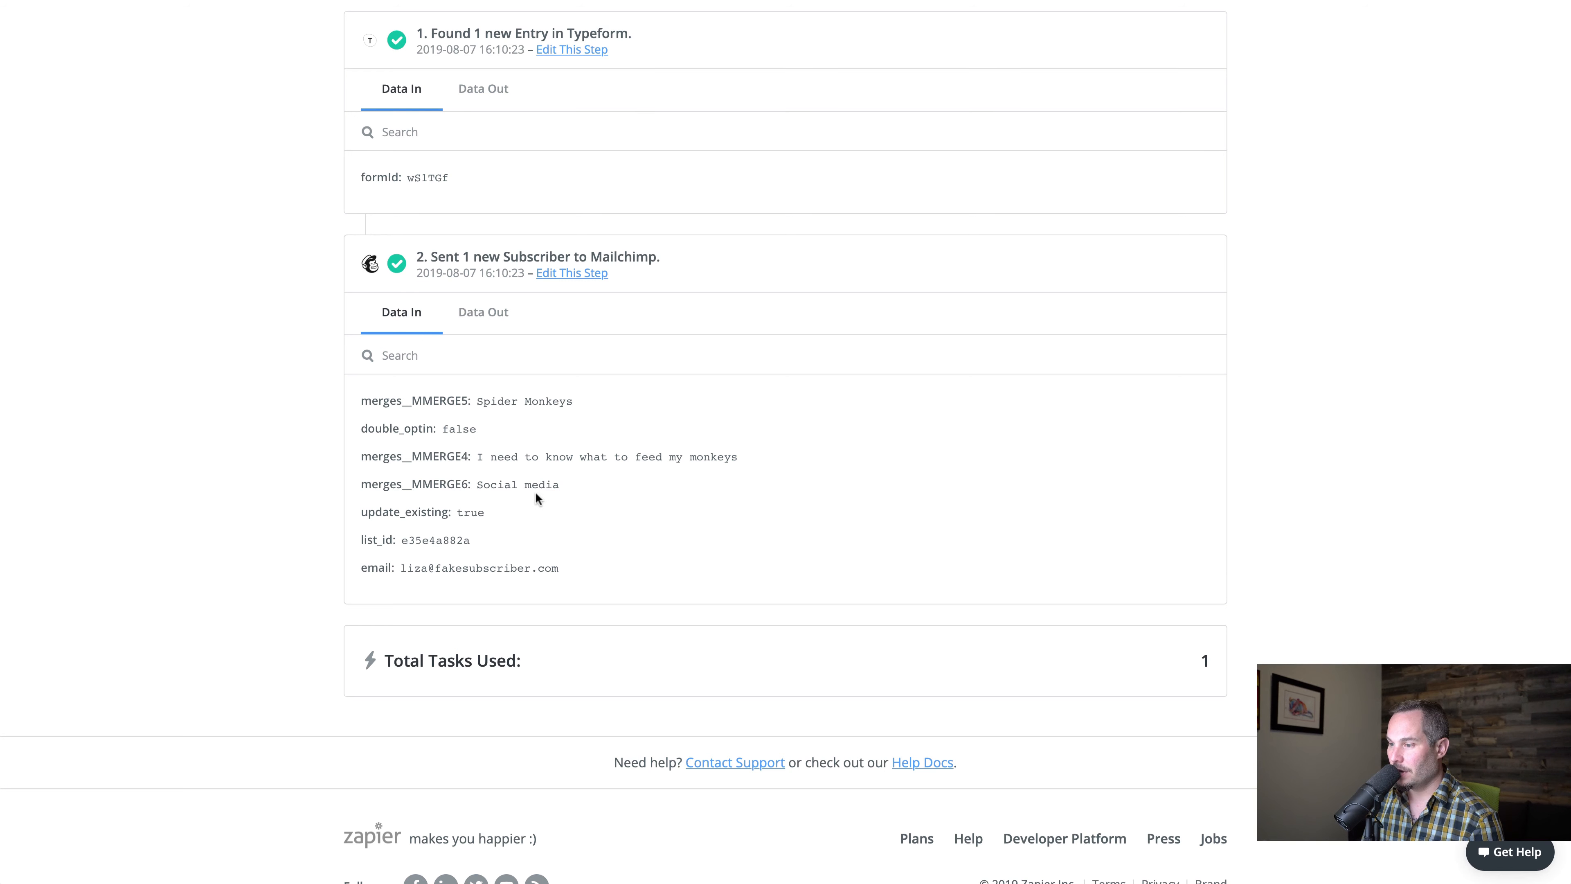
pyautogui.click(486, 323)
pyautogui.scroll(-2, 433, 458)
pyautogui.scroll(-10, 434, 459)
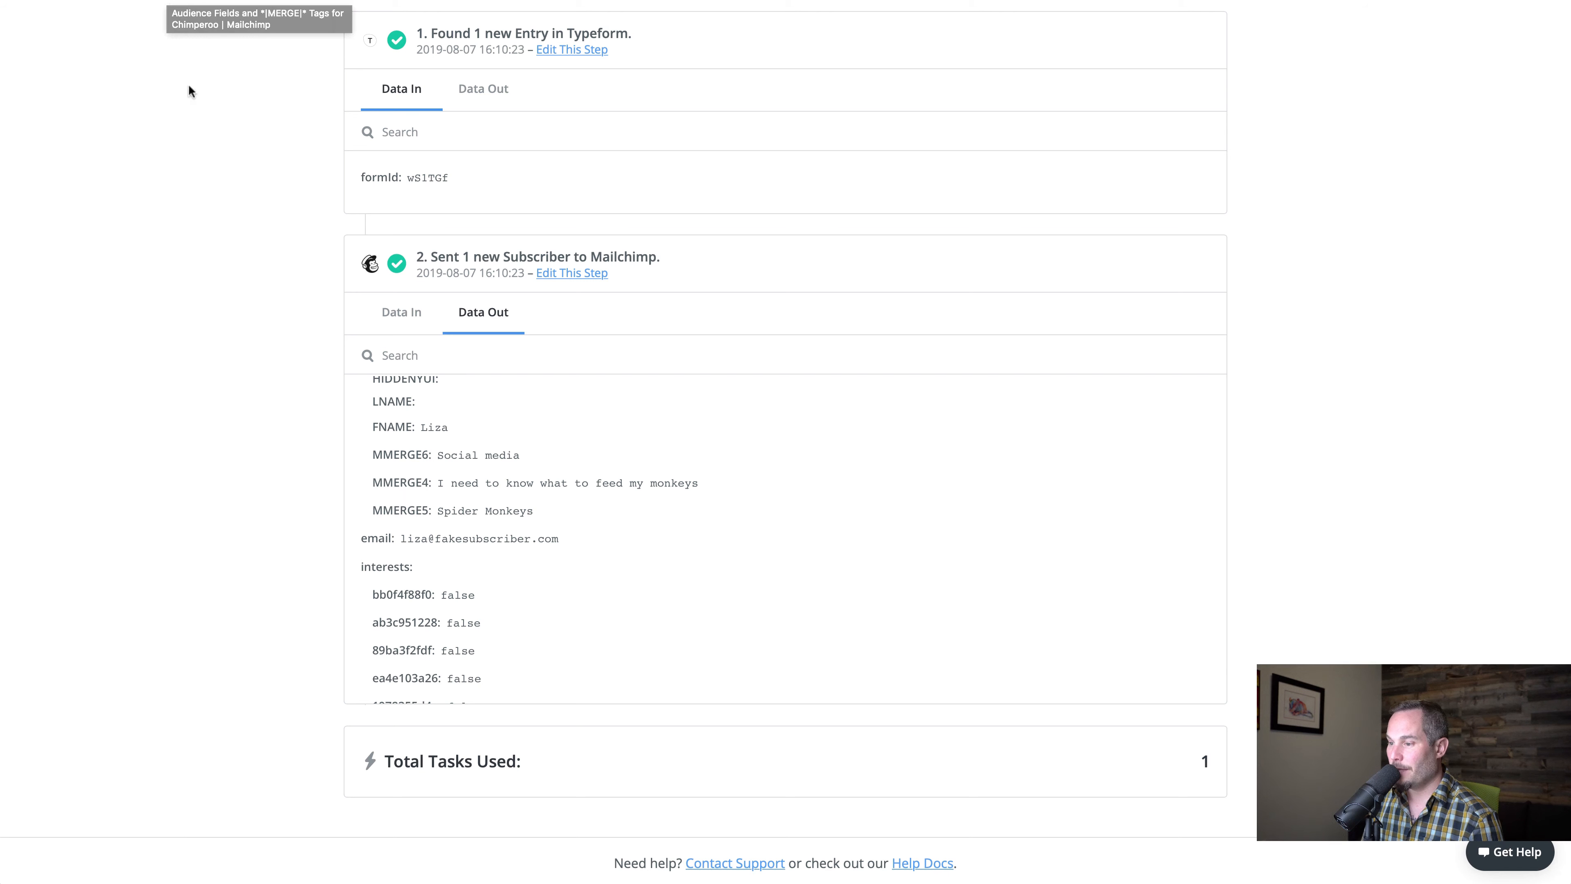
# Copy the subscriber's email from the task output, search for it in the Mailchimp audience, and open the matching contact
pyautogui.moveTo(401, 540); pyautogui.dragTo(555, 541)
pyautogui.hotkey('ctrl', 'c')
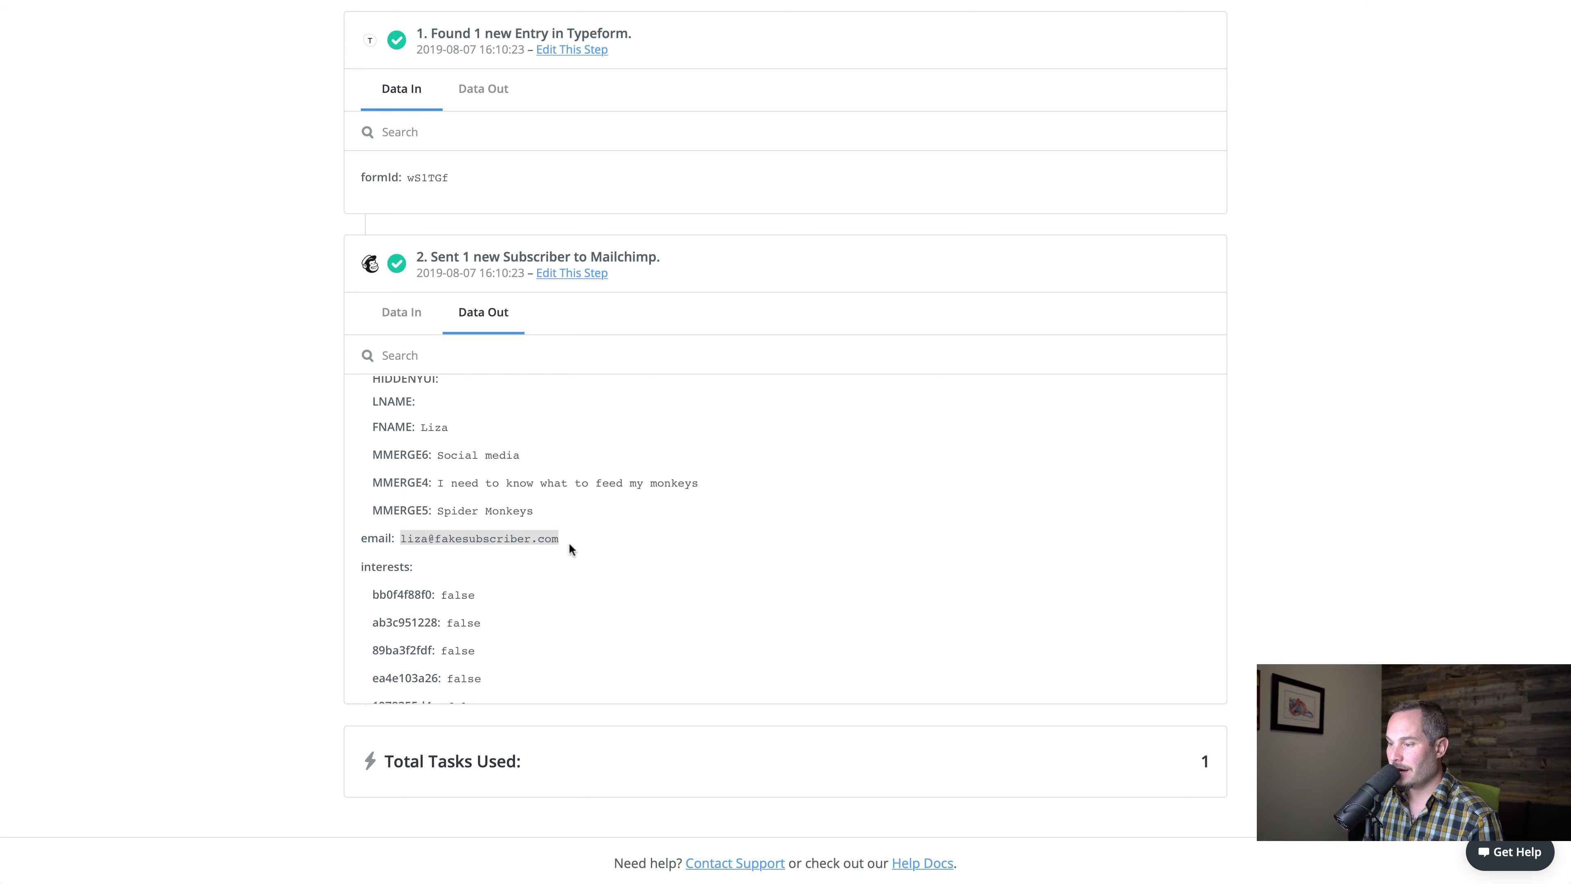
pyautogui.click(151, 351)
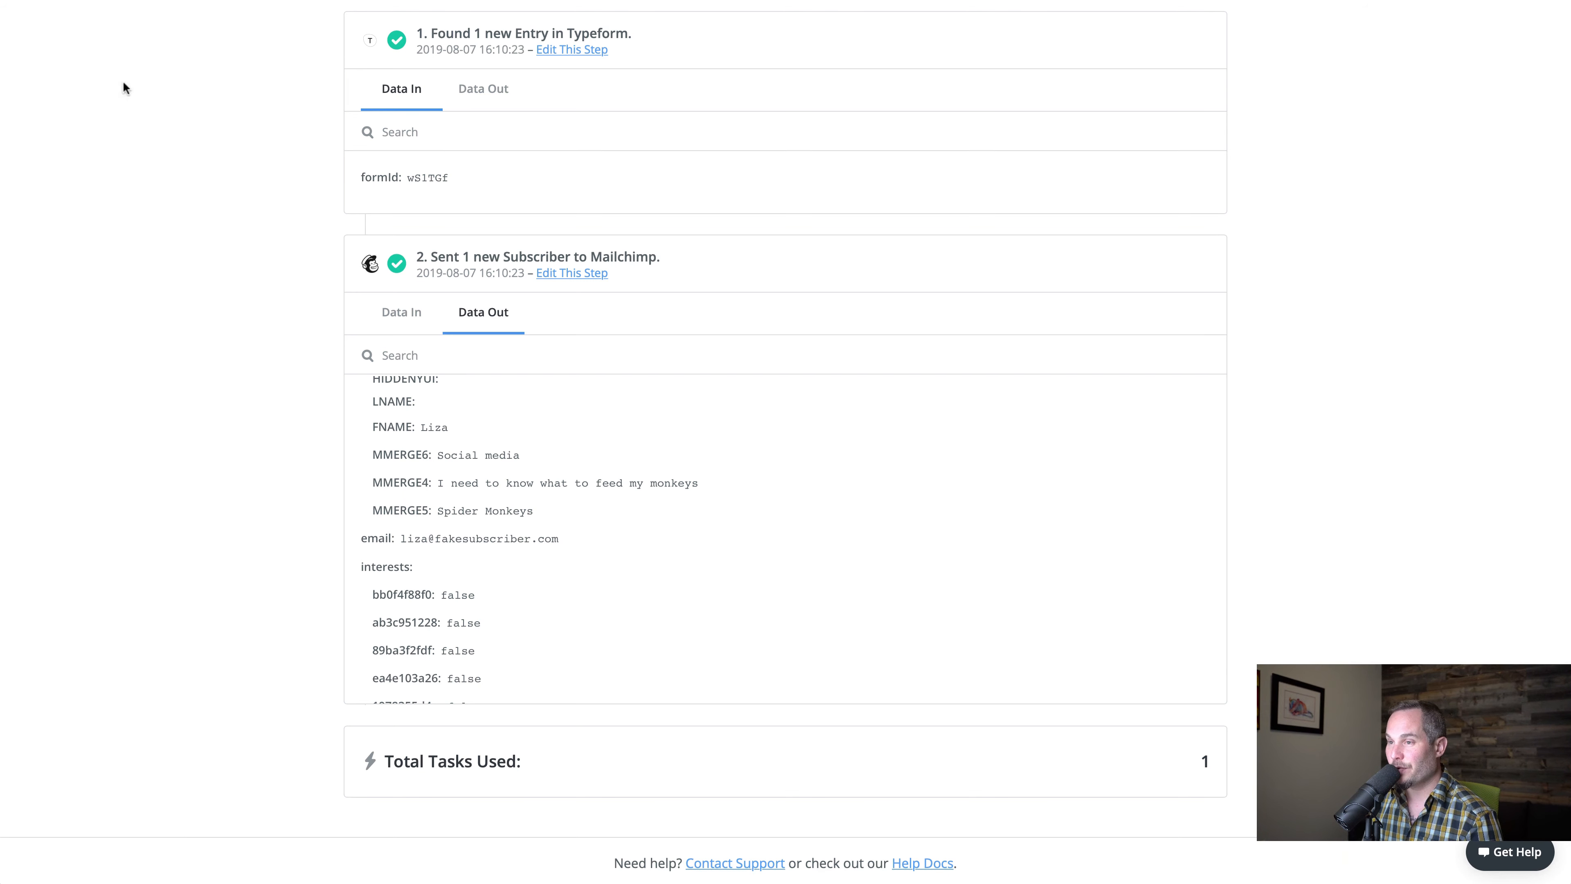
pyautogui.click(129, 3)
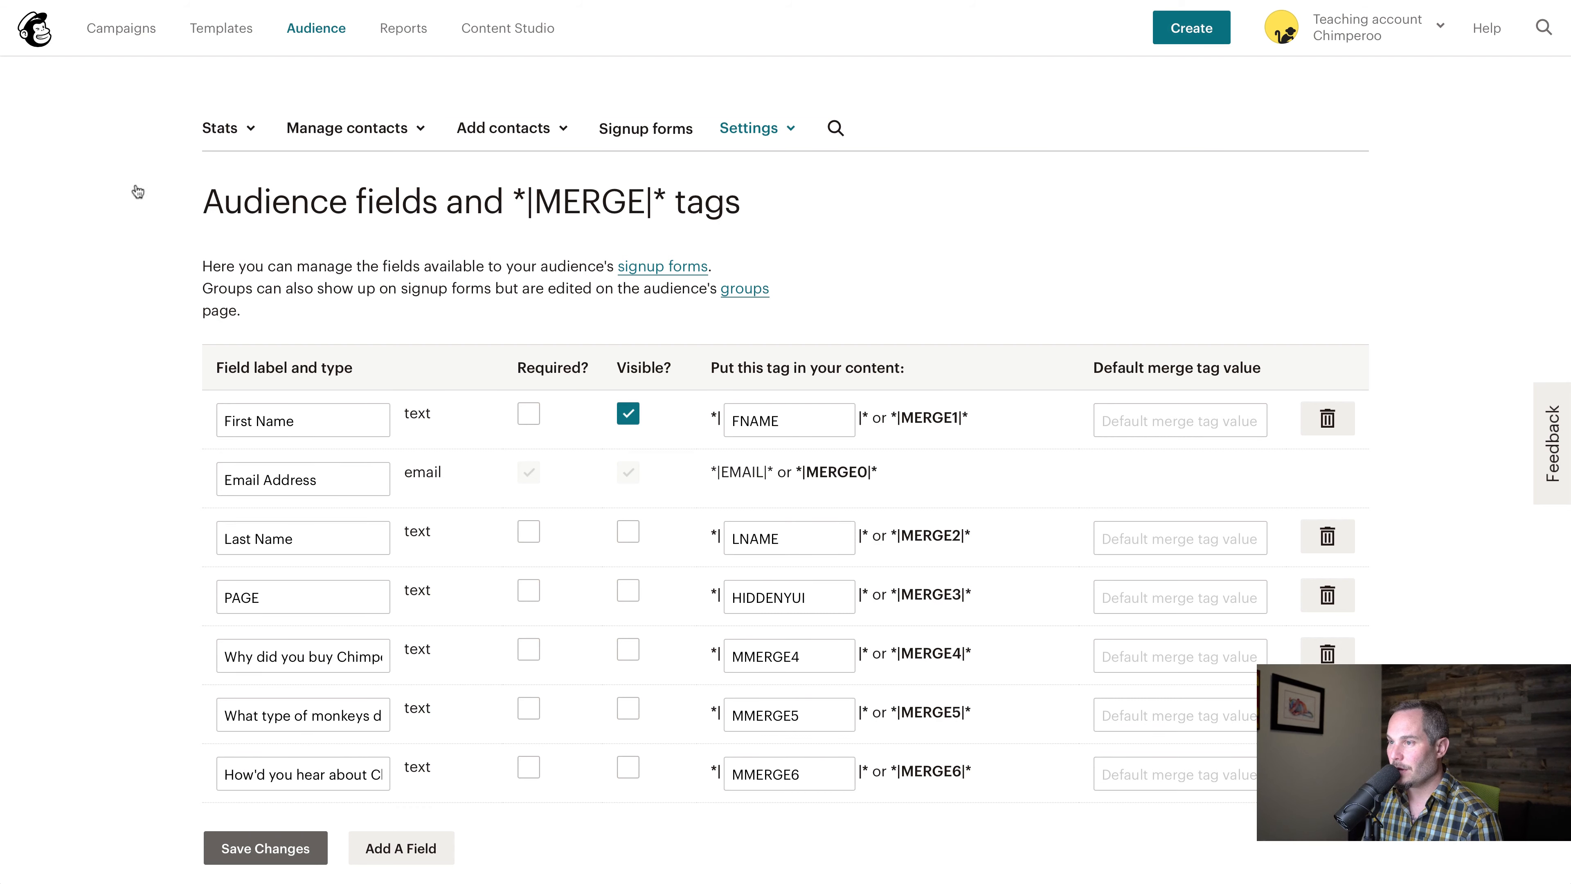
pyautogui.click(833, 127)
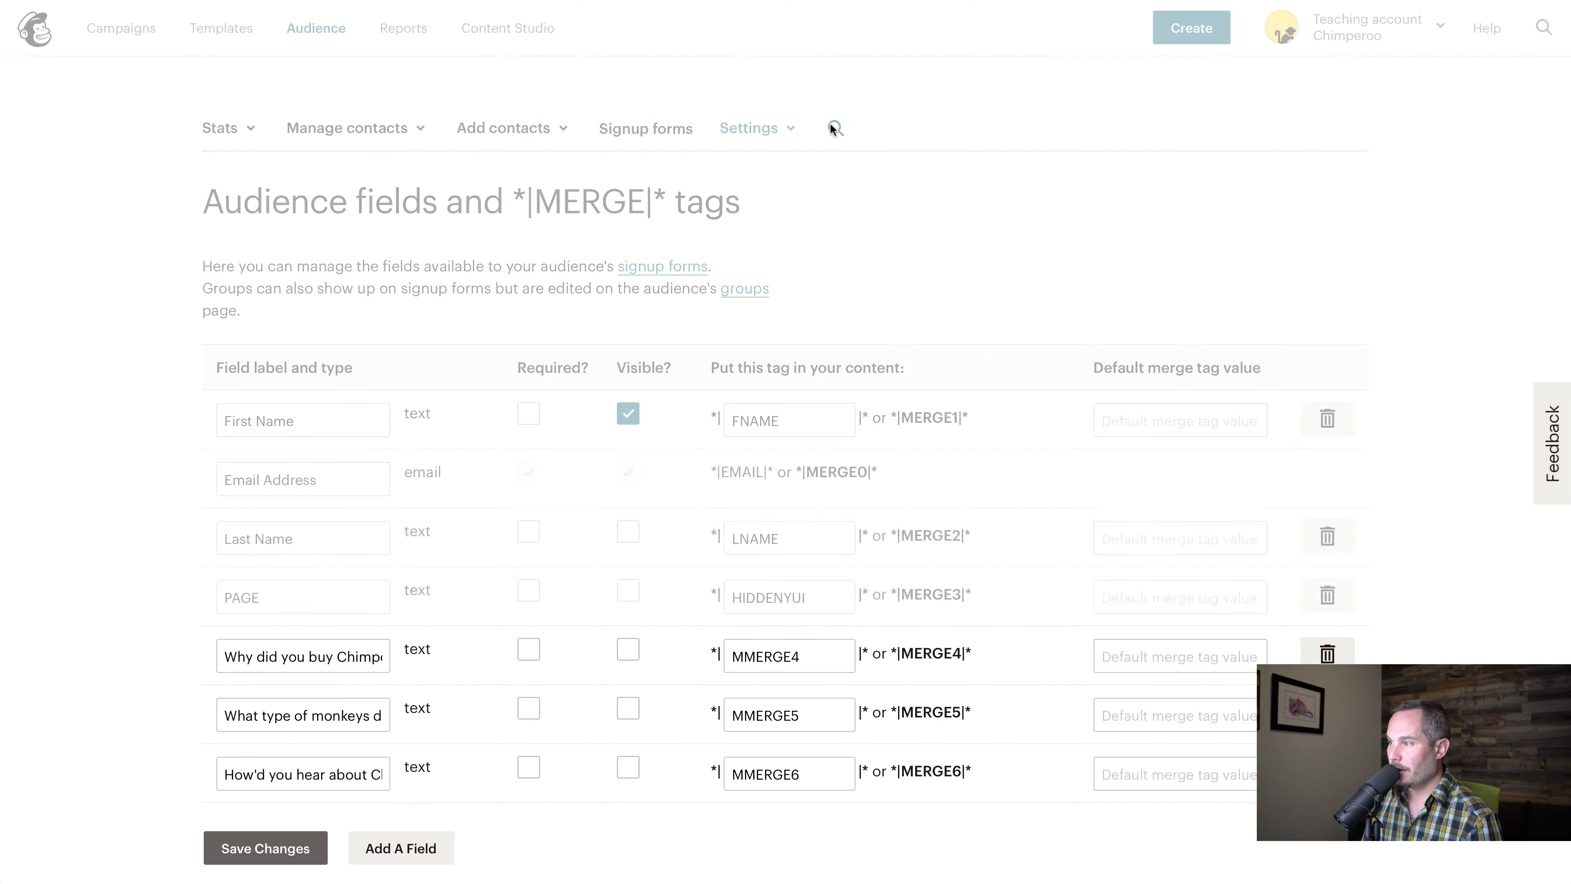
pyautogui.hotkey('ctrl', 'v')
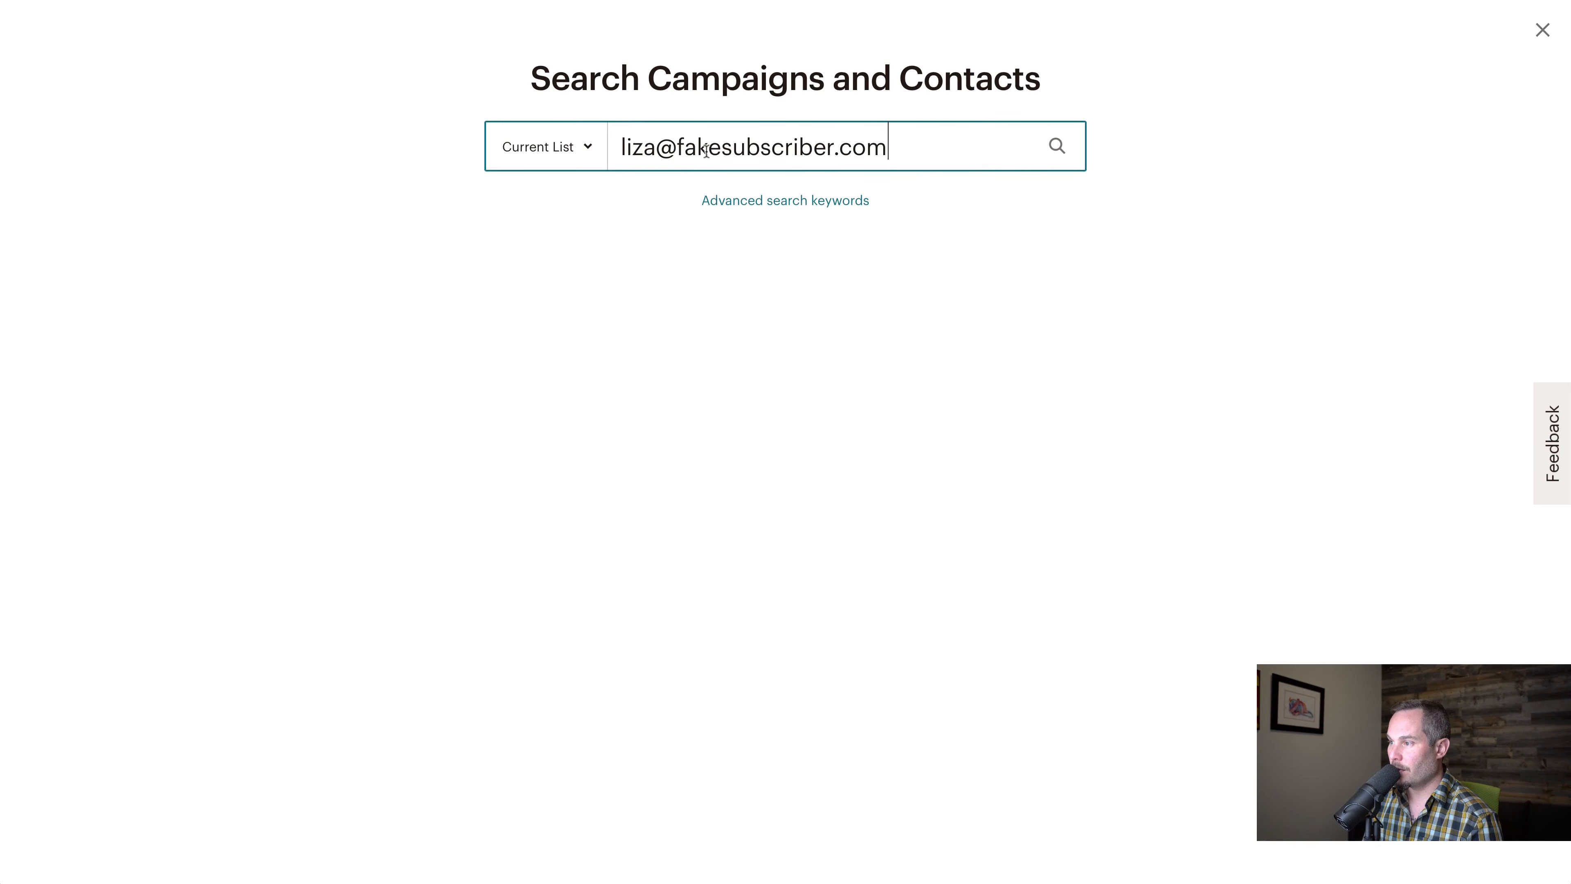
pyautogui.click(1017, 293)
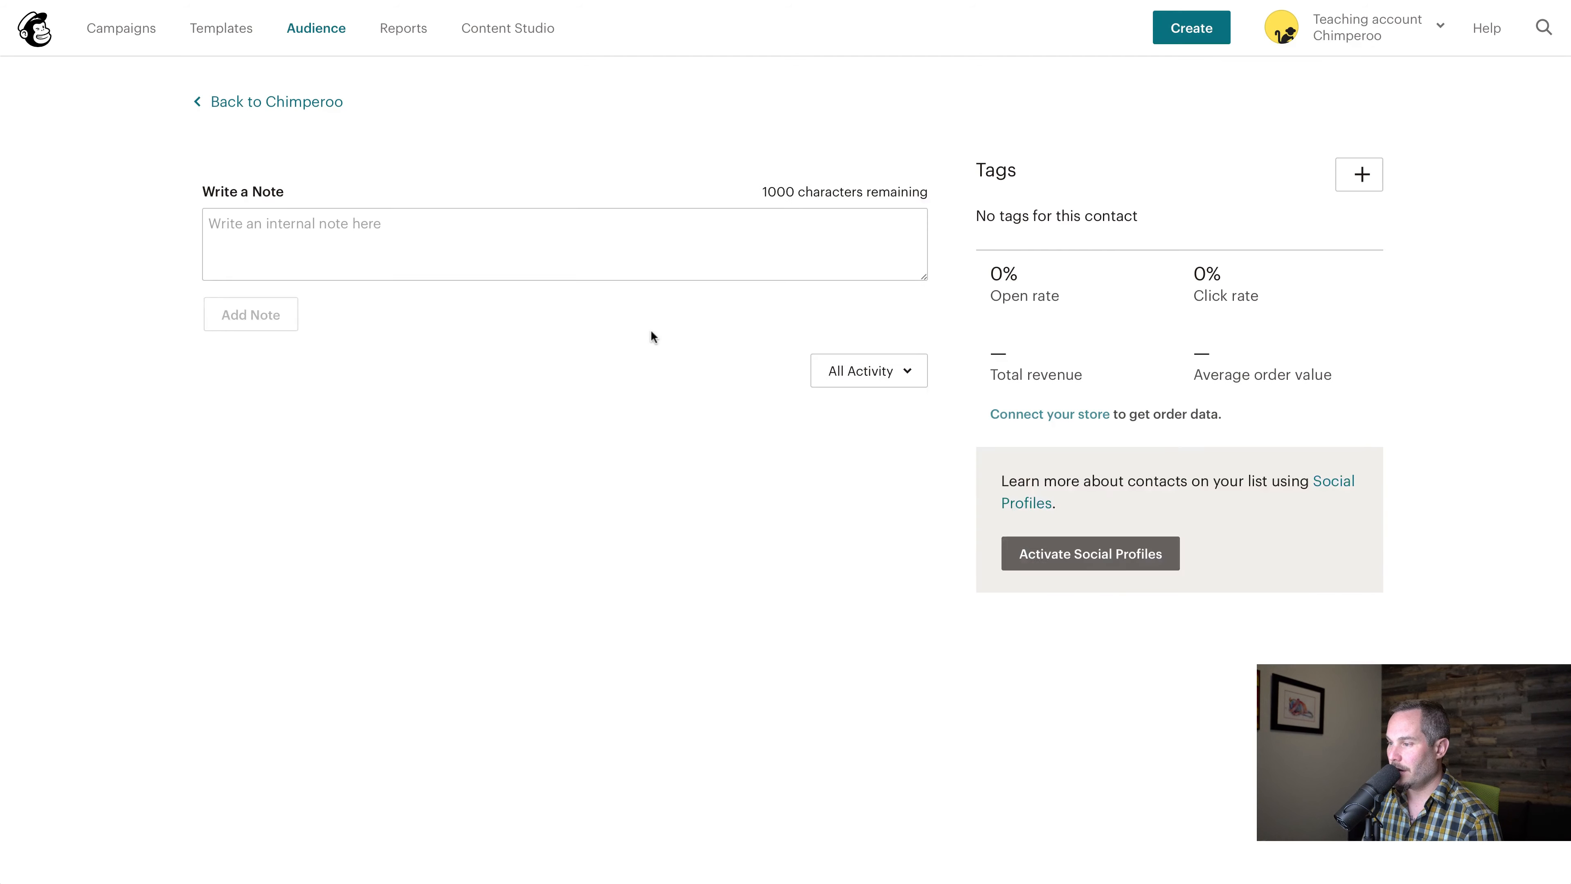
# Check the three survey answers in the contact's profile information
pyautogui.scroll(-2, 723, 434)
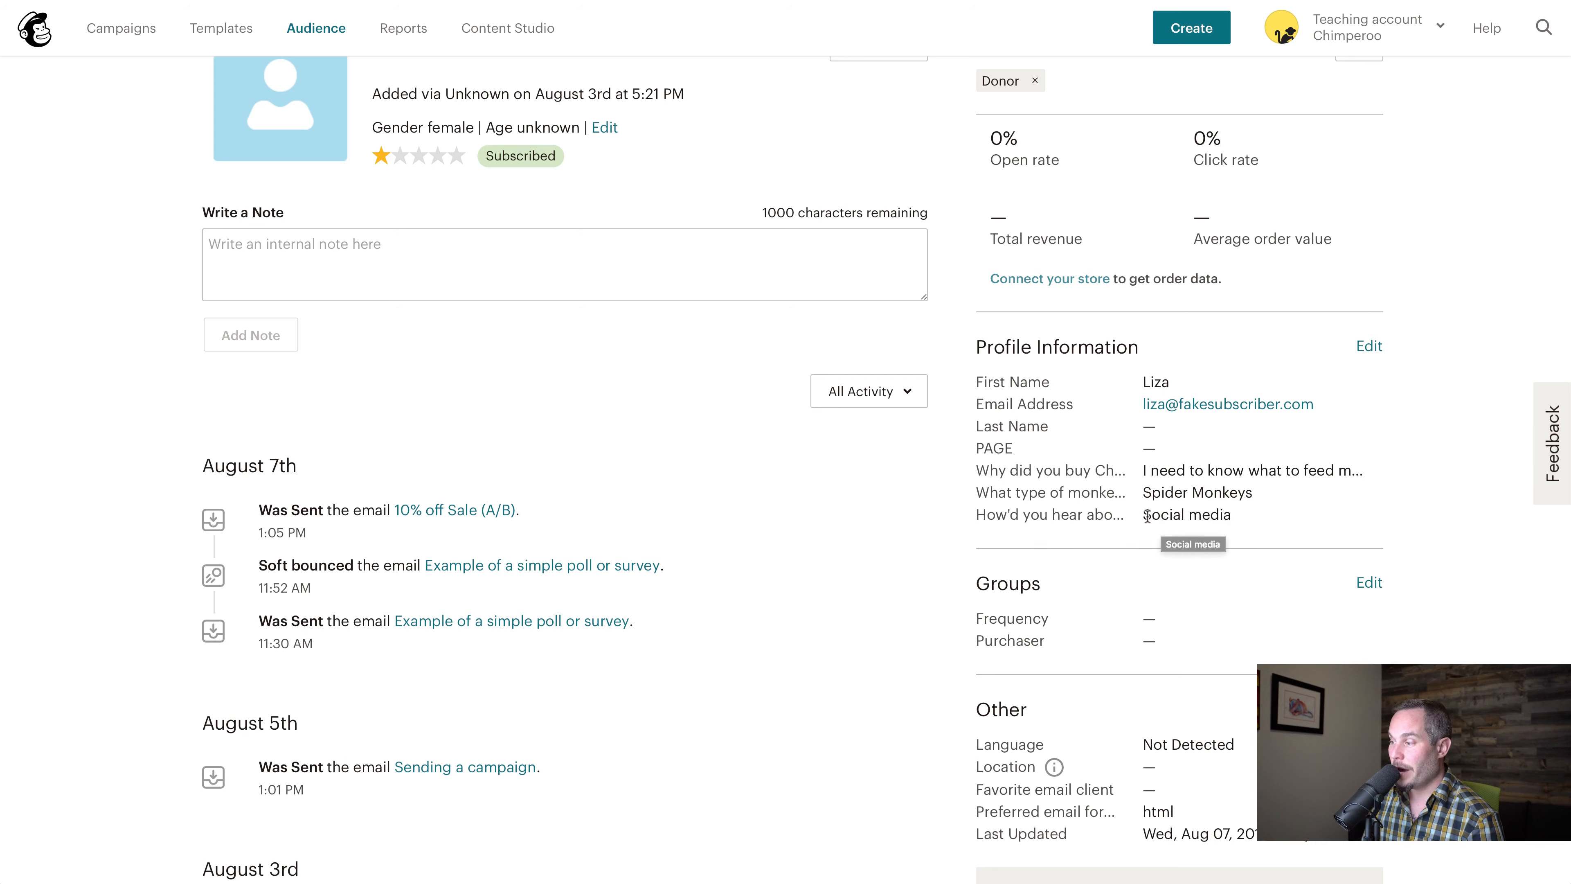
pyautogui.moveTo(1143, 515); pyautogui.dragTo(1241, 516)
pyautogui.click(1243, 515)
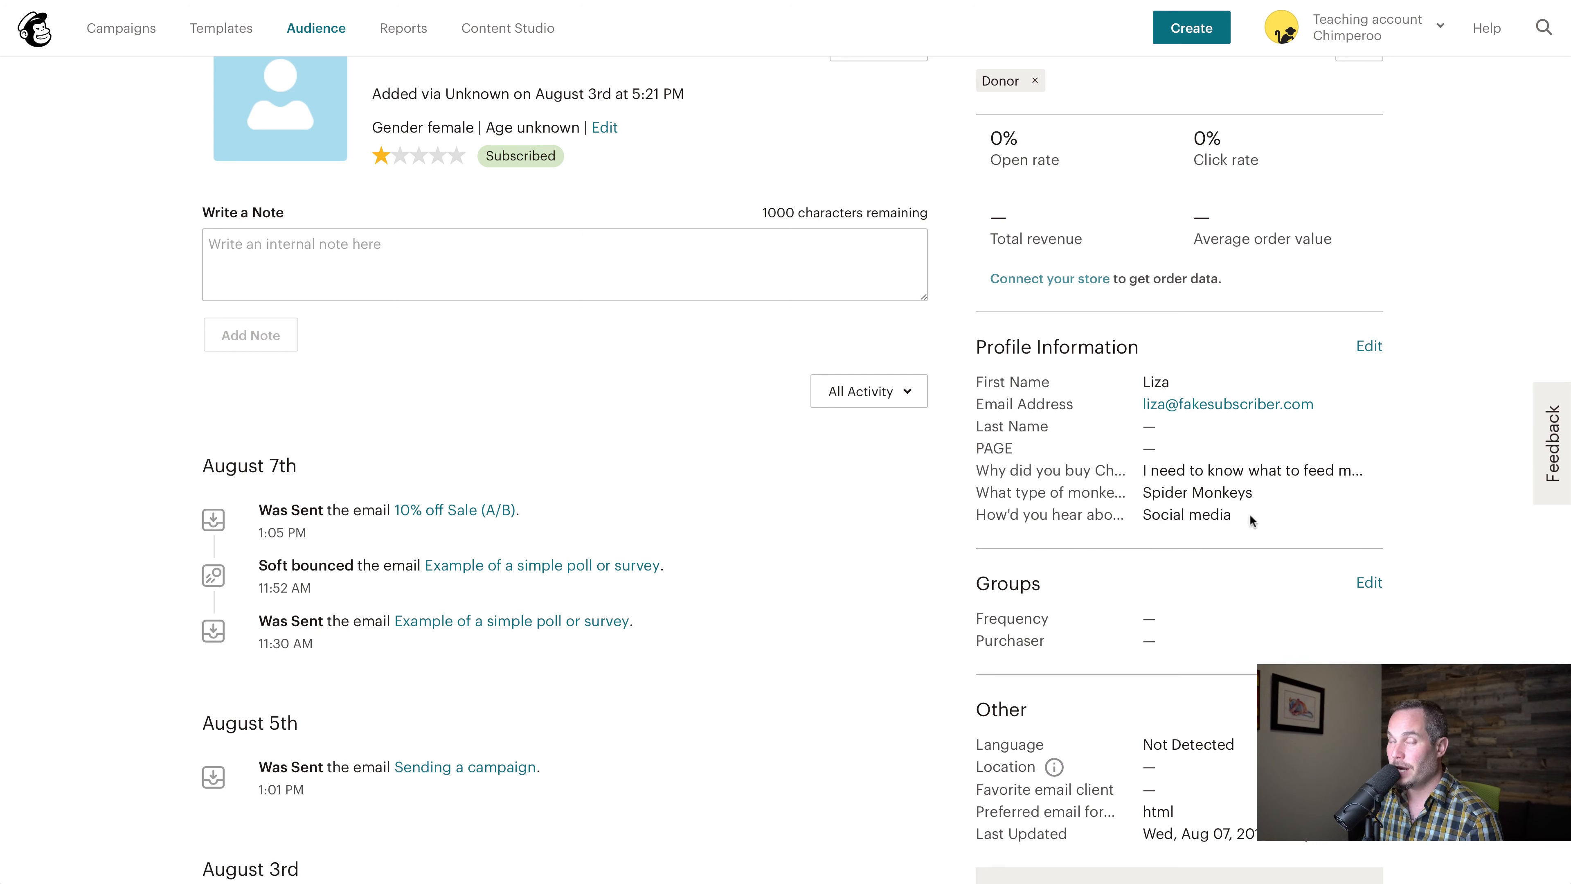